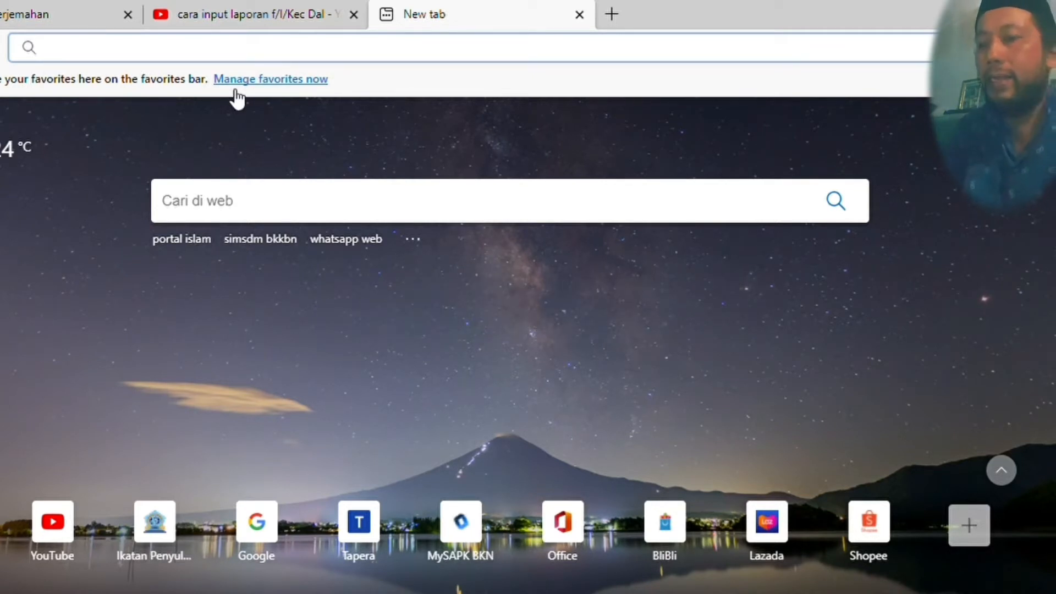
Step: Open the site aplikasi.bkkbn.go.id/sr in the new browser tab
type("aplikasi.bkkbn.g")
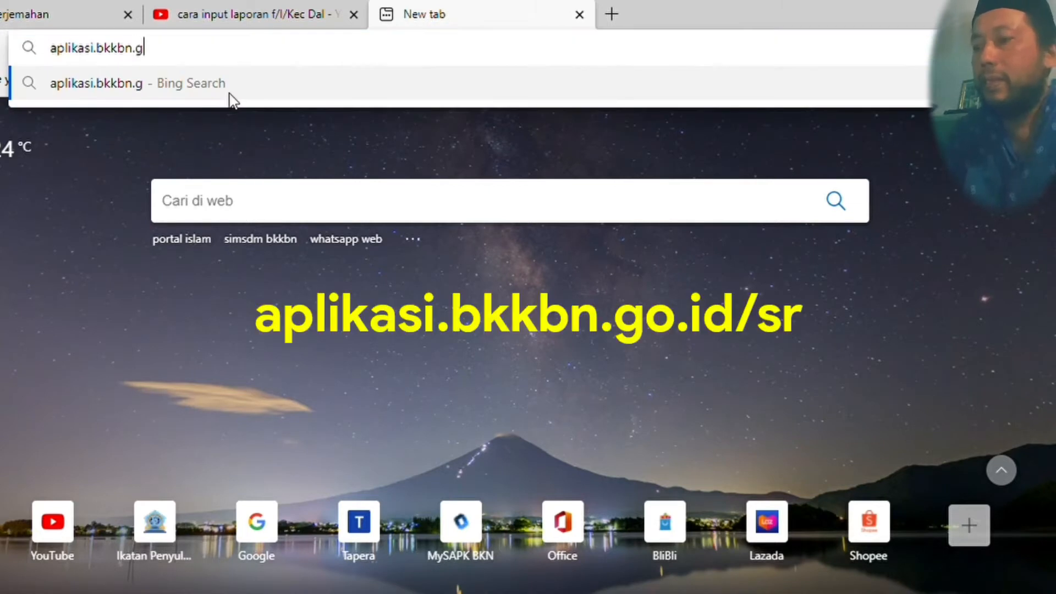
type("o.i")
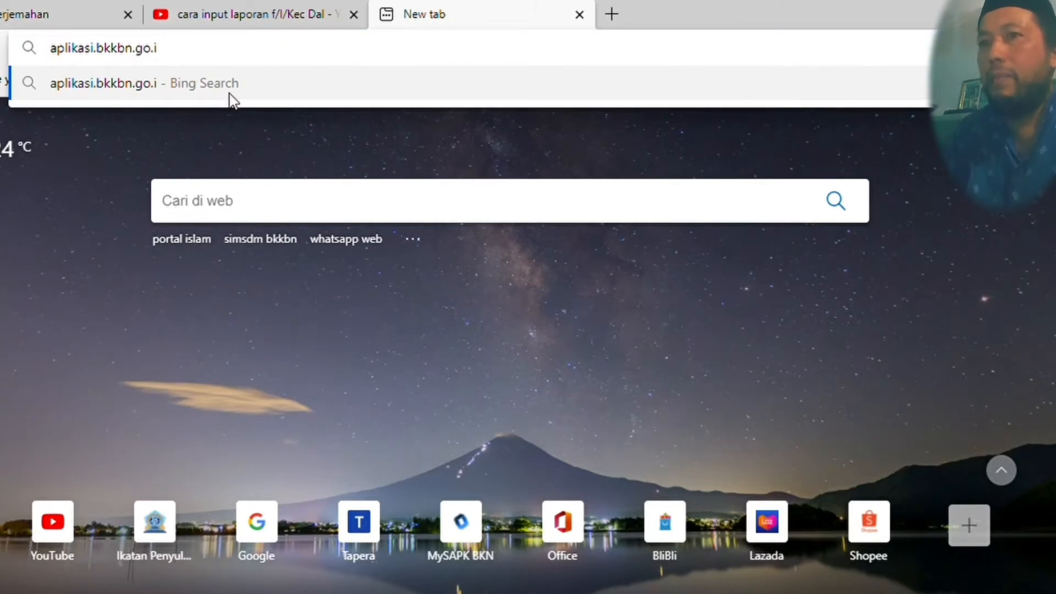
type("d/")
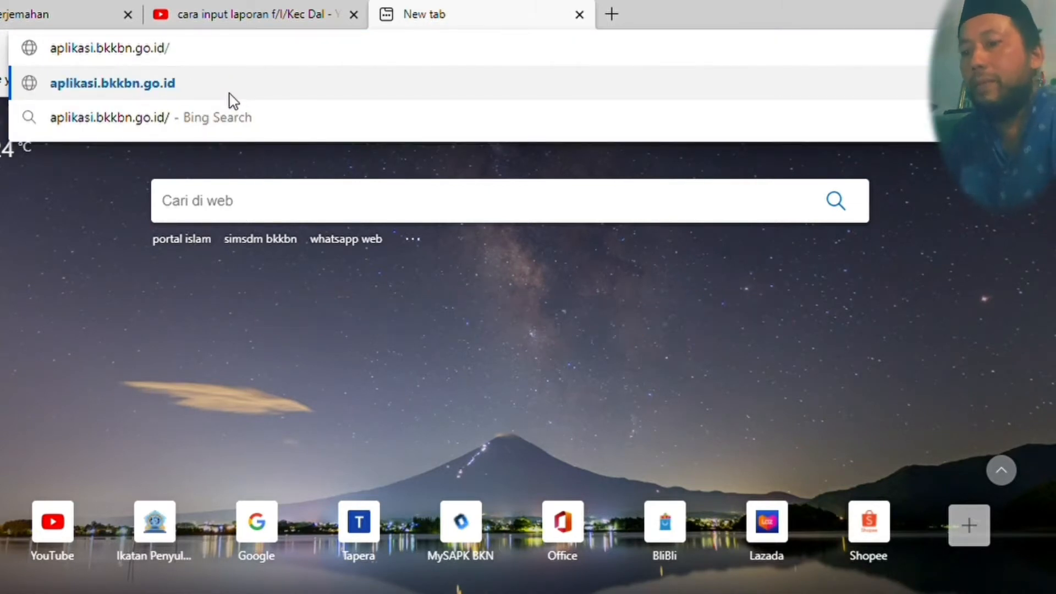
type("sr")
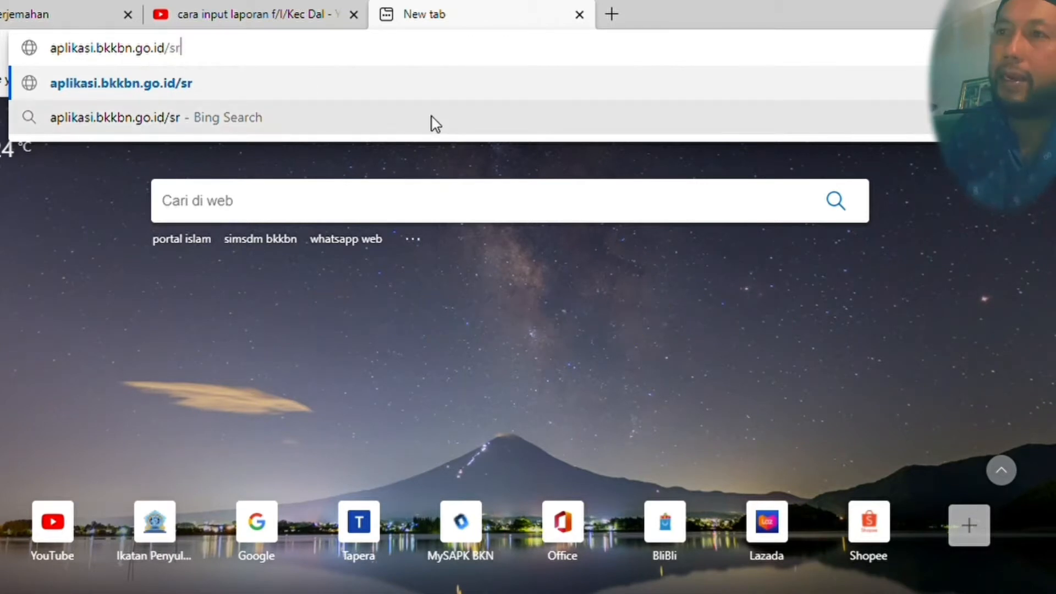
key("Return")
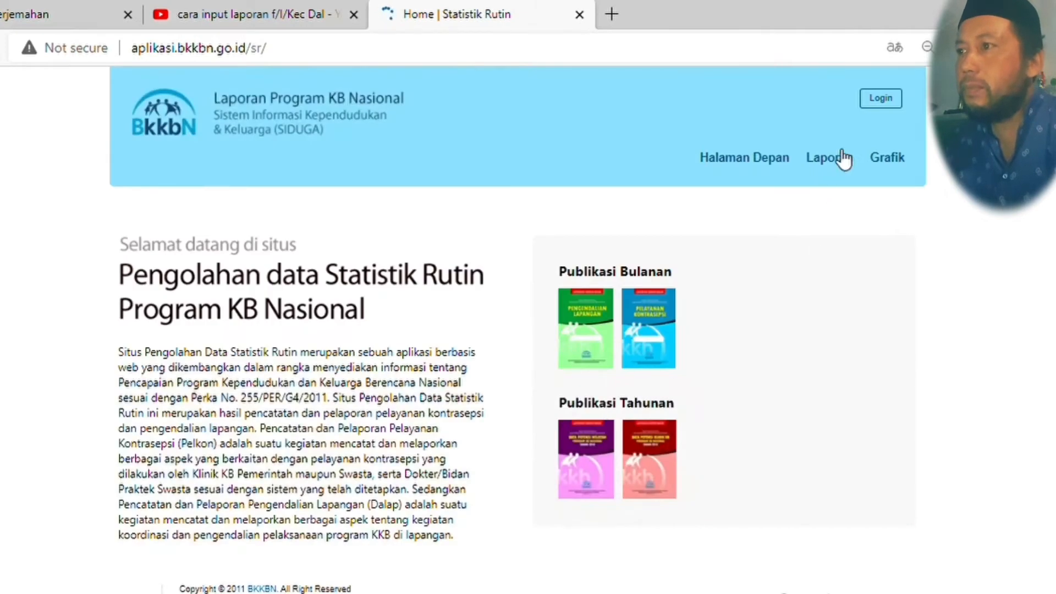
Step: Log in to the Statistik Rutin site with the operator username and the account password
mouse_move(842, 158)
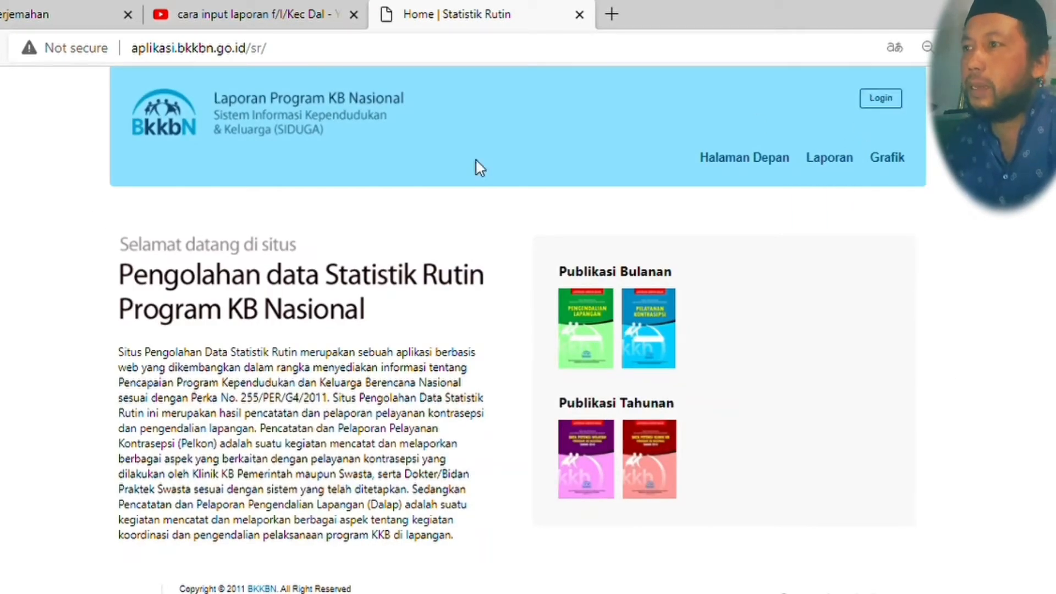
left_click(881, 98)
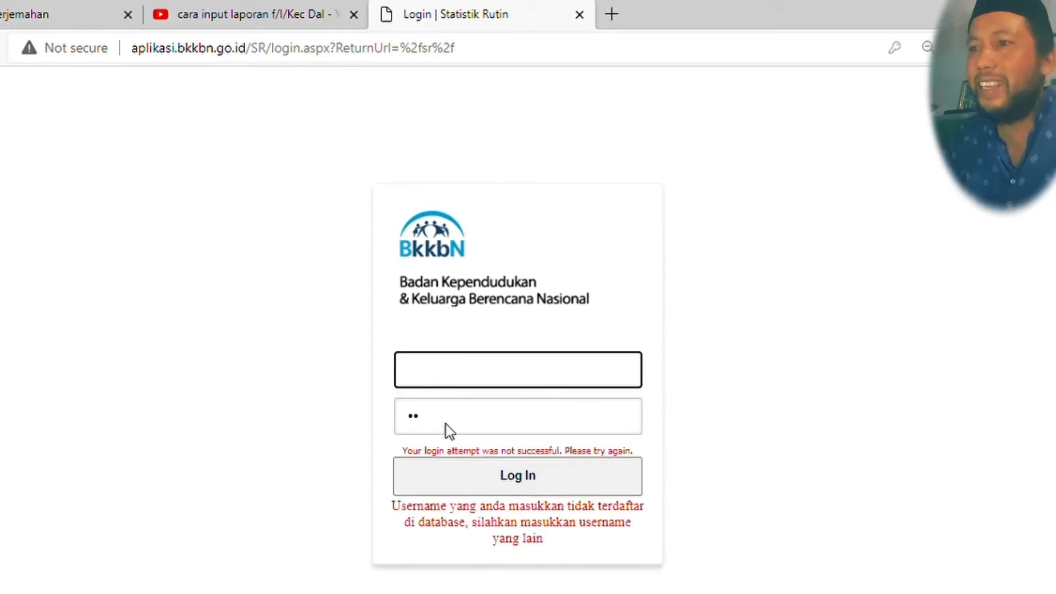
left_click(451, 447)
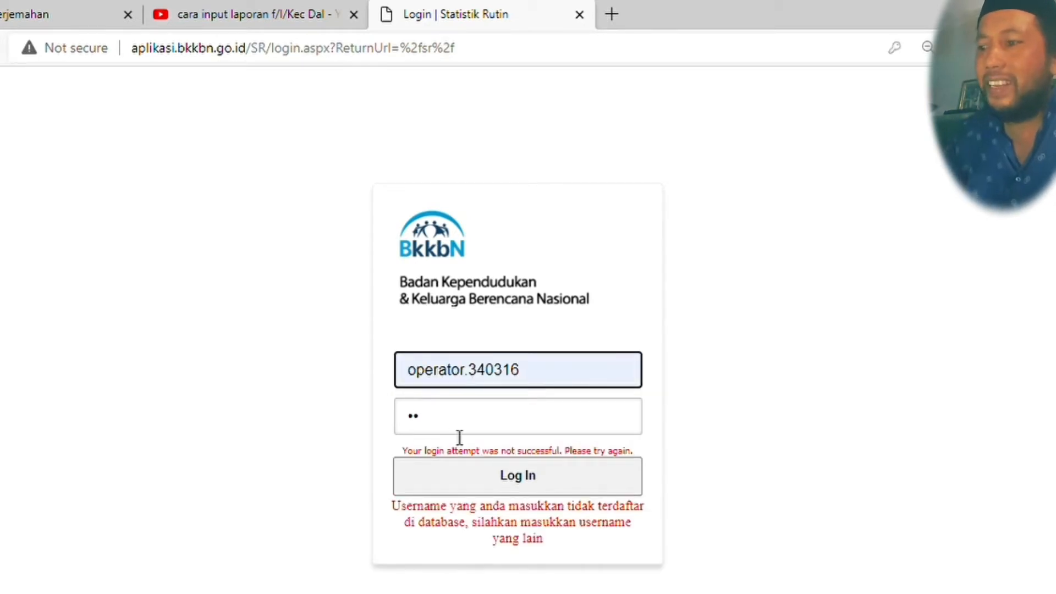
left_click(459, 438)
key("BackSpace")
key("BackSpace")
type("••")
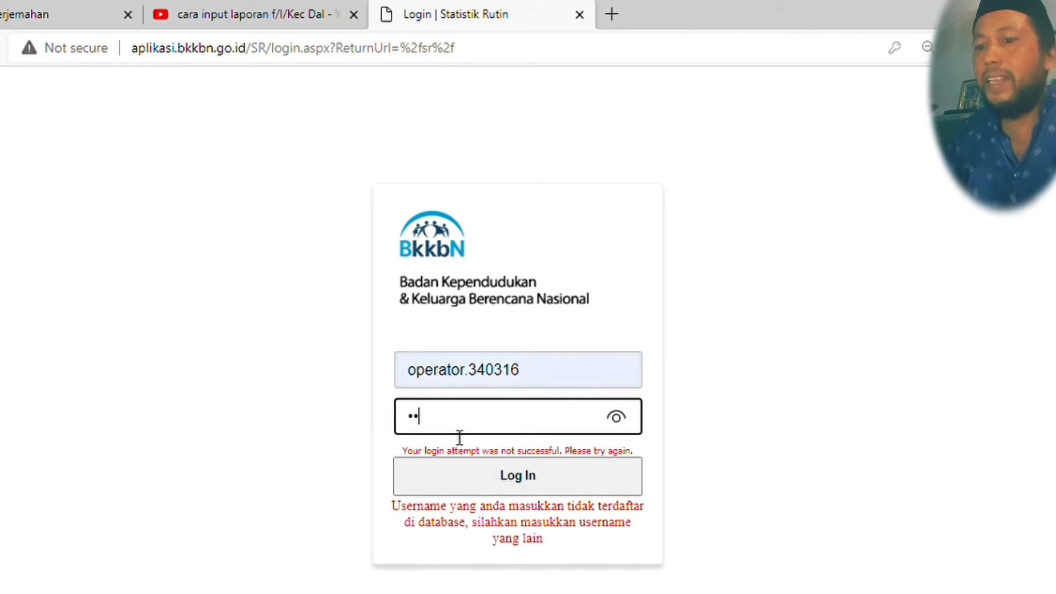
type("••••")
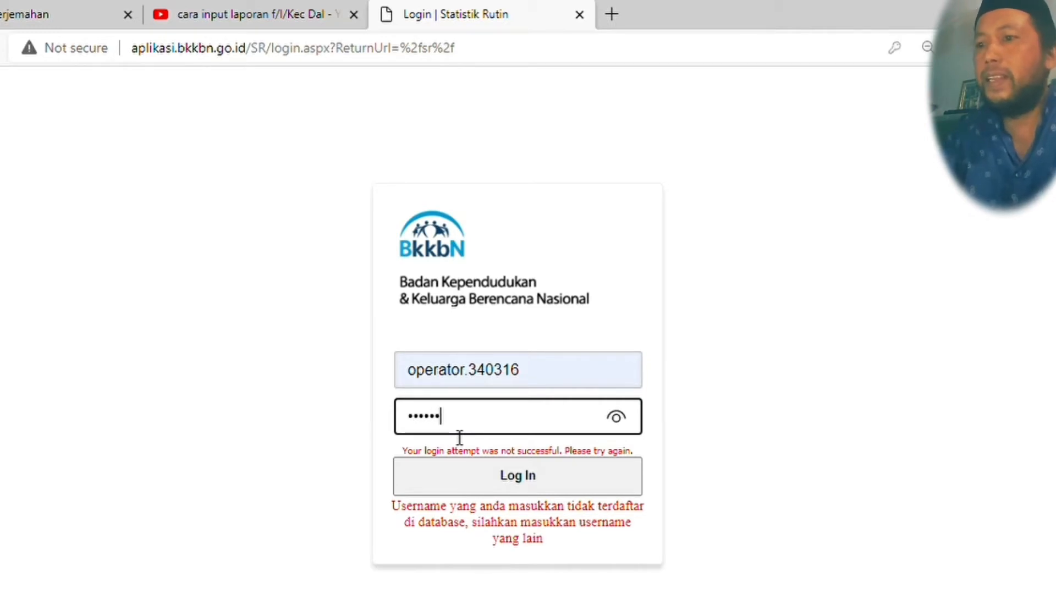
type("••")
key("Return")
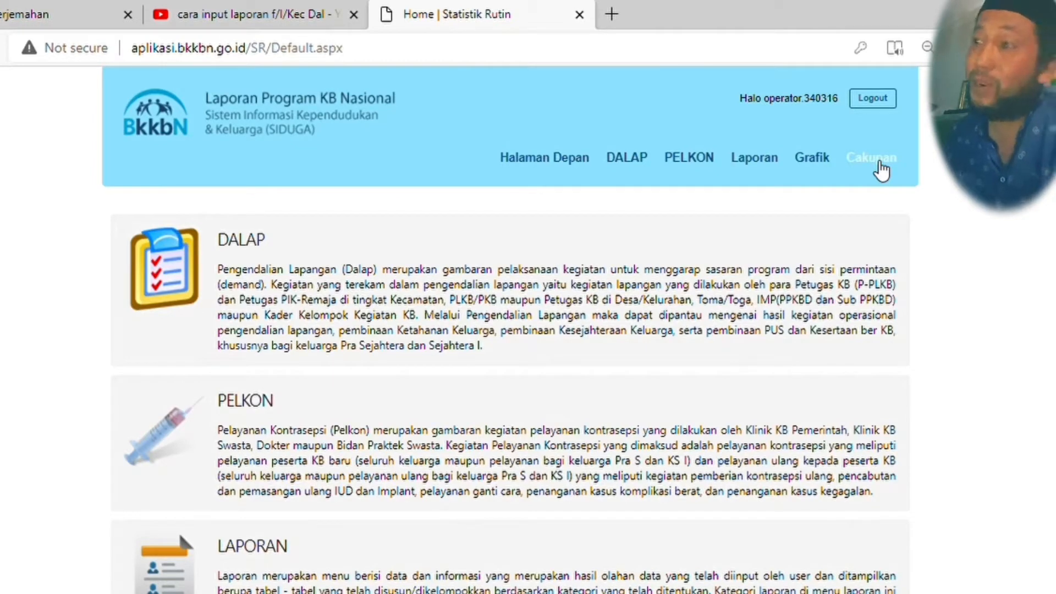
Step: Open the Cakupan report and examine the reporting coverage of every kecamatan down to the totals row
left_click(879, 161)
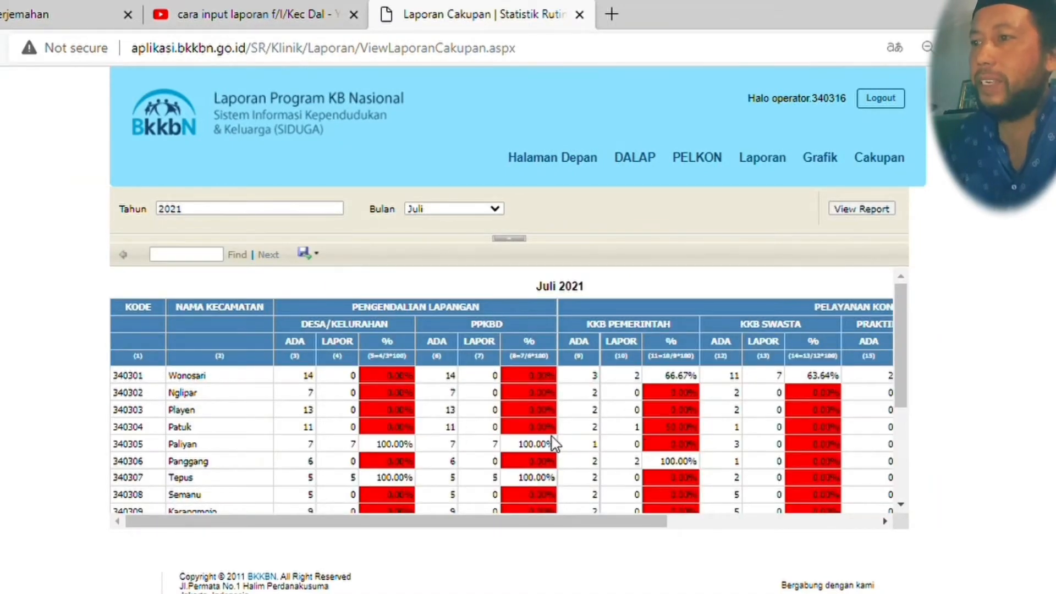
scroll(548, 434, "down", 3)
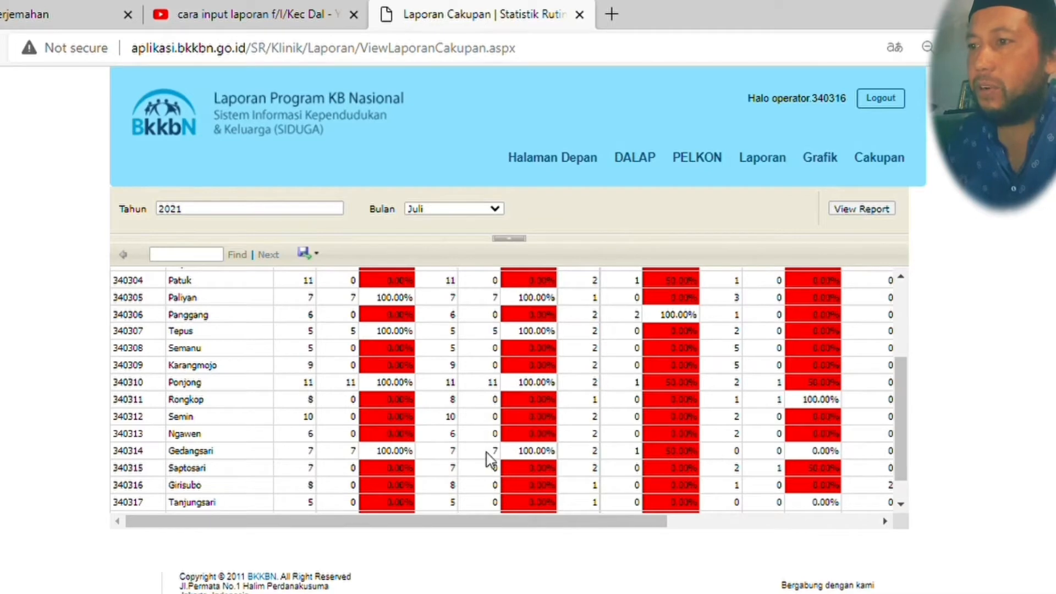
scroll(774, 491, "down", 2)
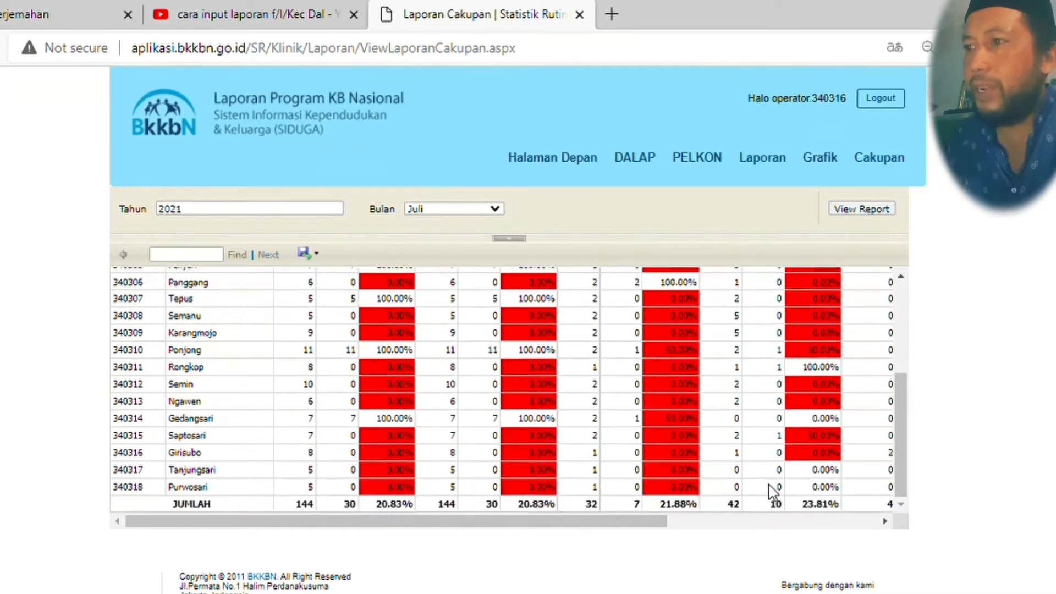
scroll(525, 413, "up", 3)
scroll(426, 368, "down", 2)
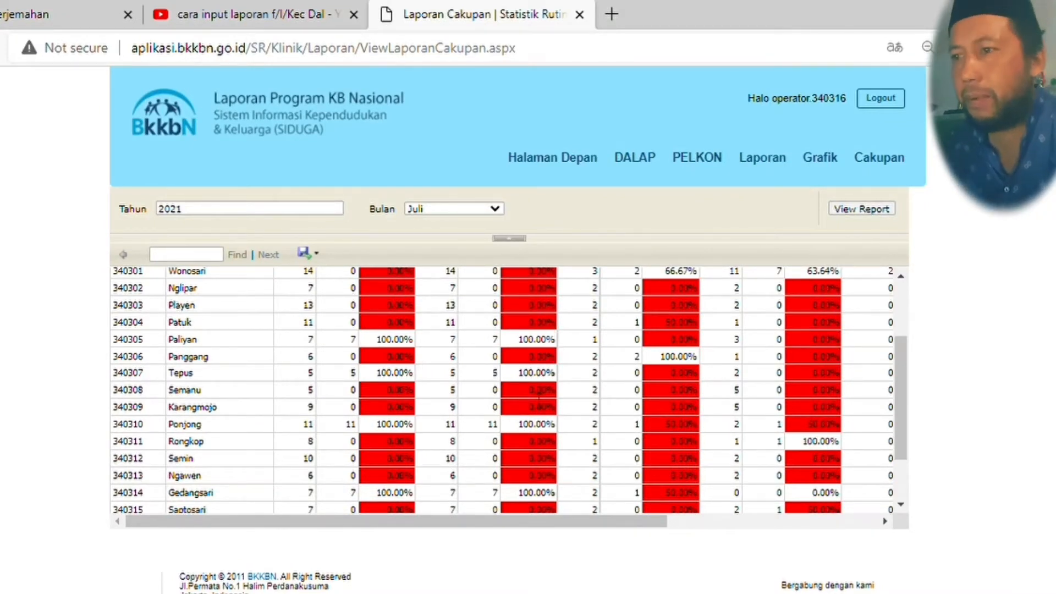
scroll(539, 402, "down", 2)
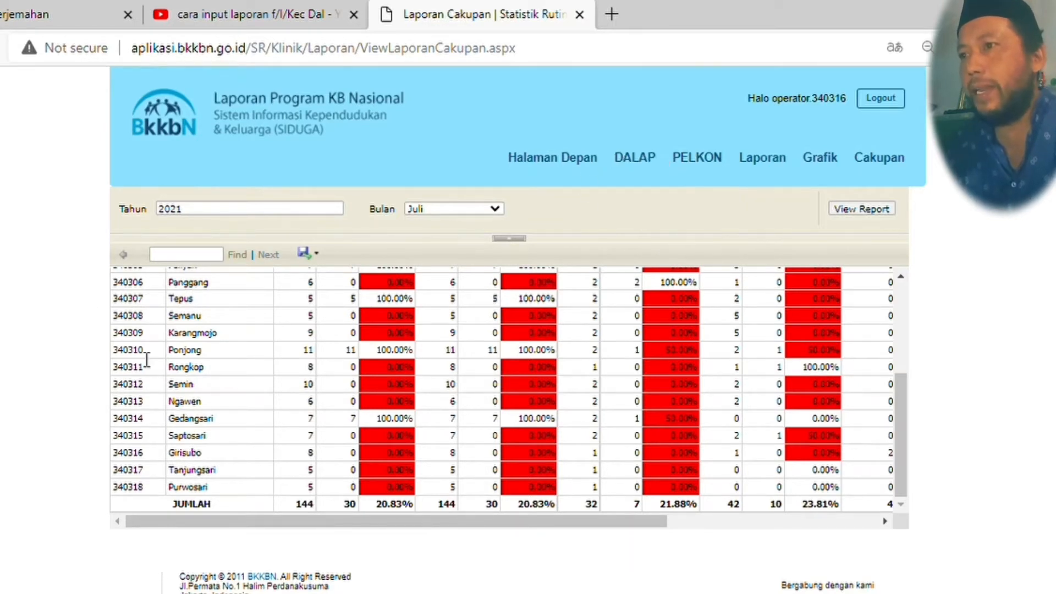
Step: Open the entry form for the monthly DALAP report Rek.Kec.F/I/Dal/13
mouse_move(646, 163)
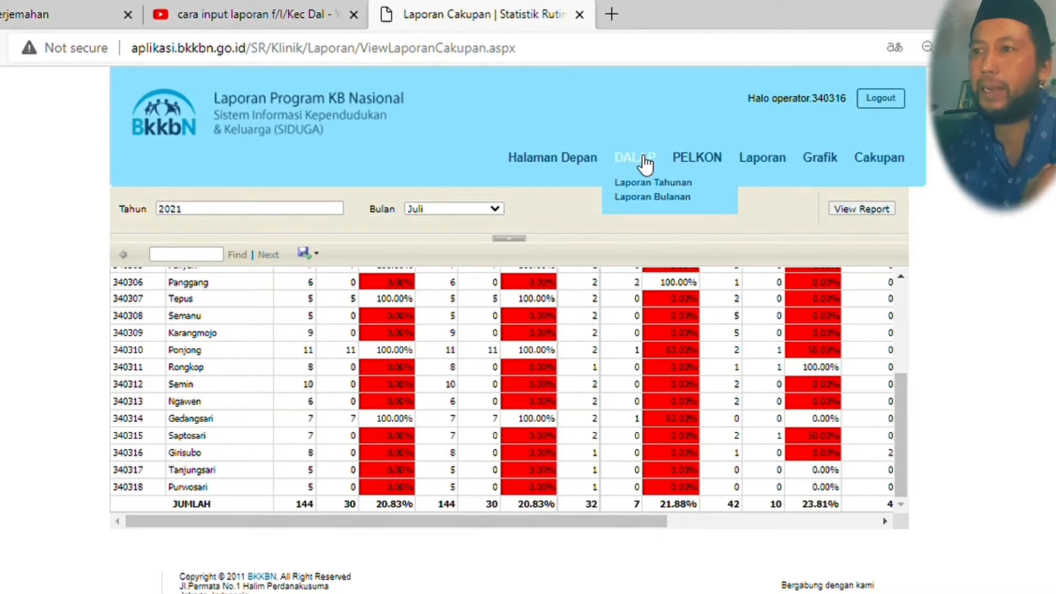
mouse_move(646, 202)
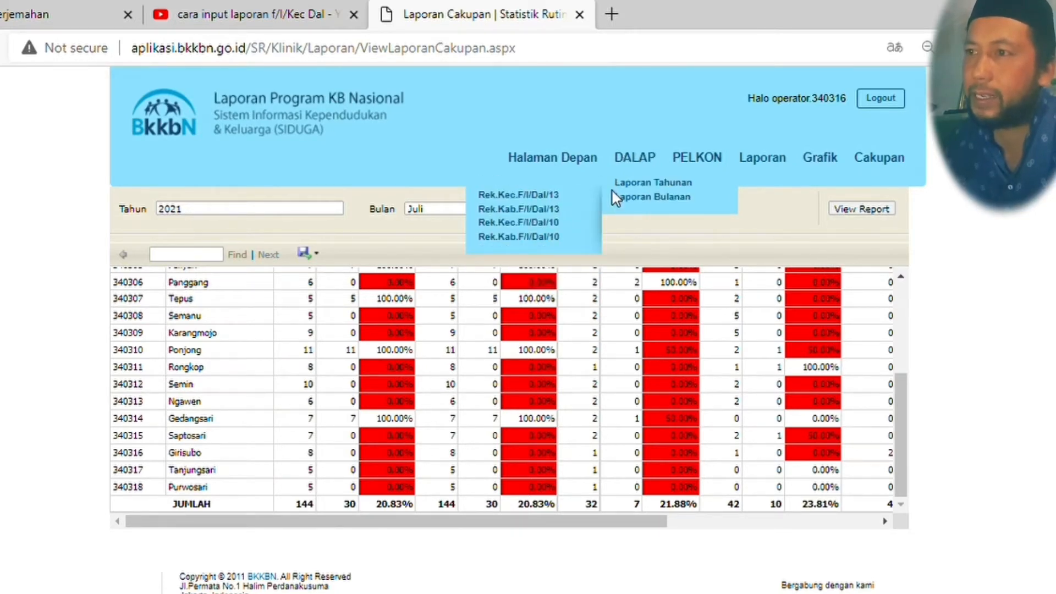
mouse_move(557, 200)
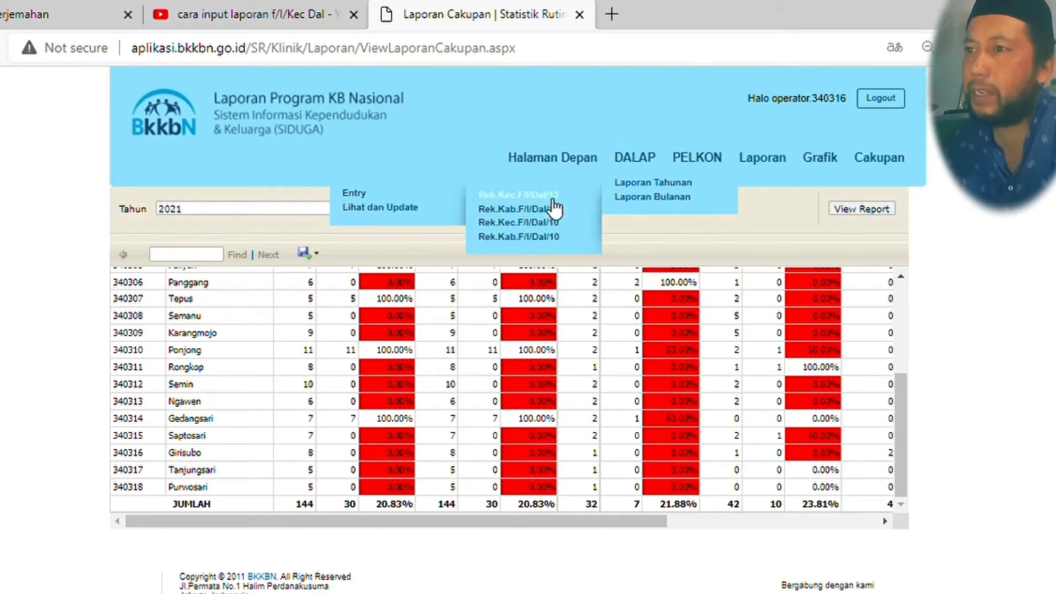
left_click(367, 198)
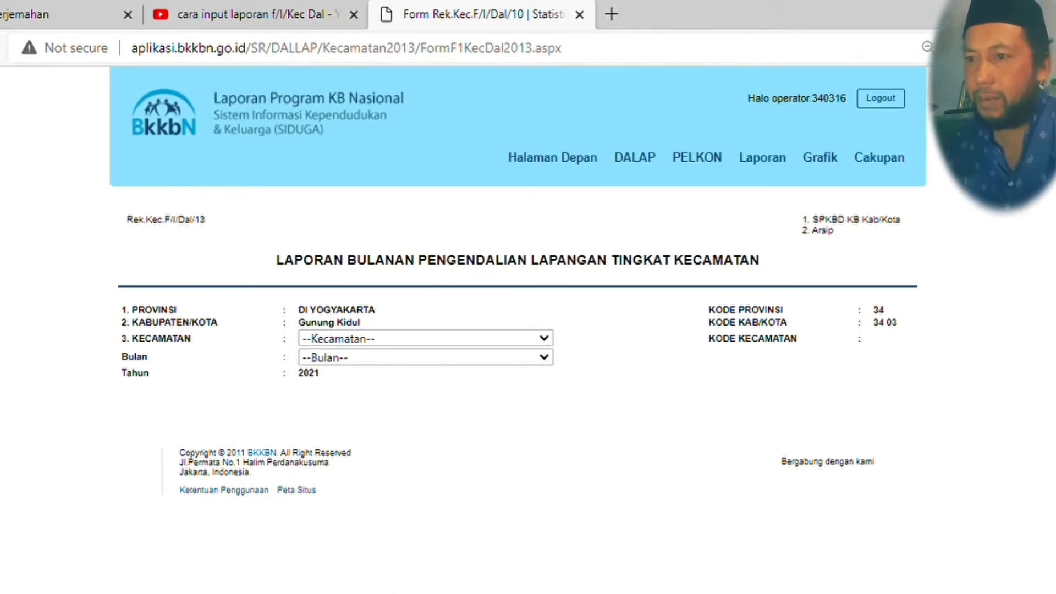
Step: Set the report's kecamatan to 16. Girisubo and its month to Juli
left_click(462, 590)
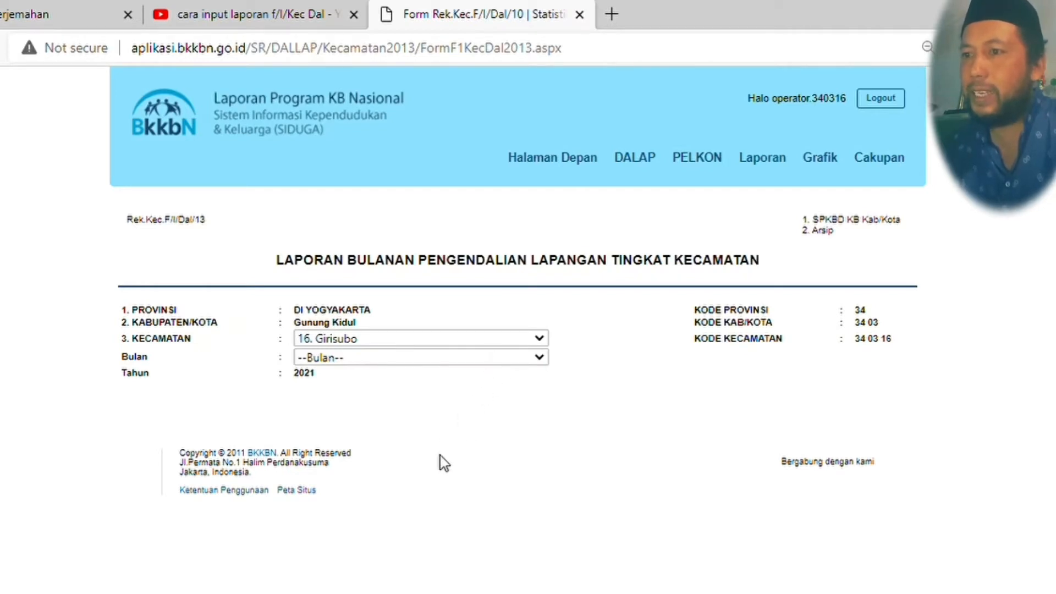
left_click(439, 441)
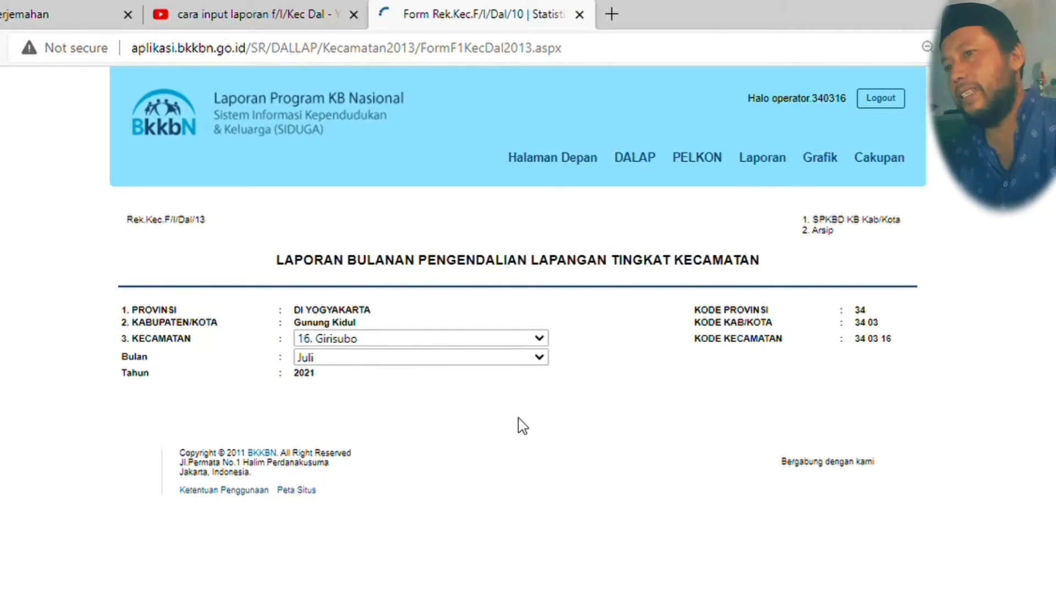
scroll(707, 426, "down", 2)
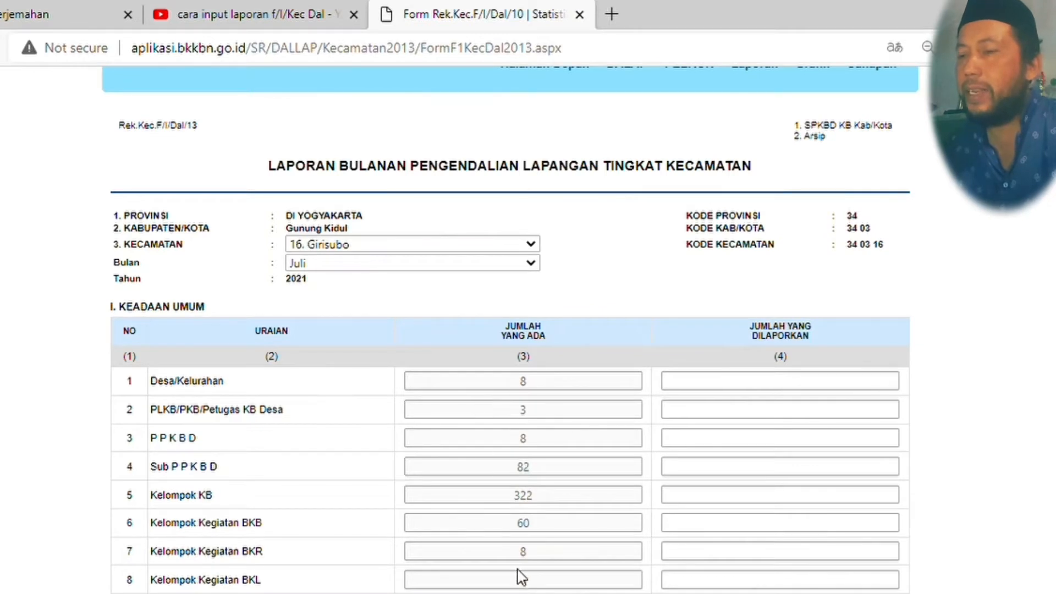
Step: Enter the reported counts in Keadaan Umum: Desa/Kelurahan 8, PLKB/PKB/Petugas KB Desa 3 and PPKBD 8
scroll(517, 575, "down", 2)
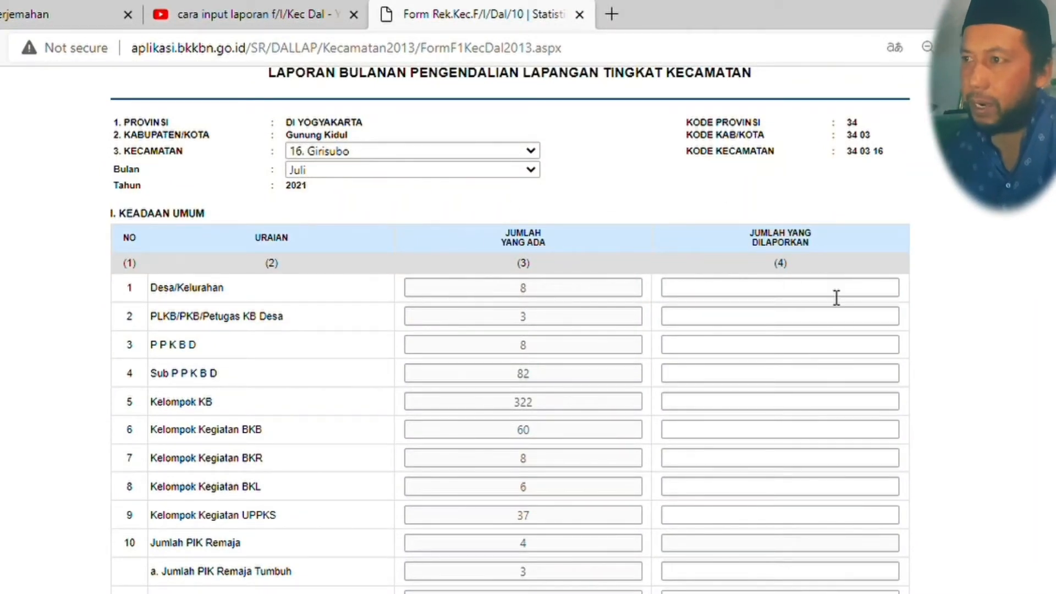
left_click(784, 292)
type("8")
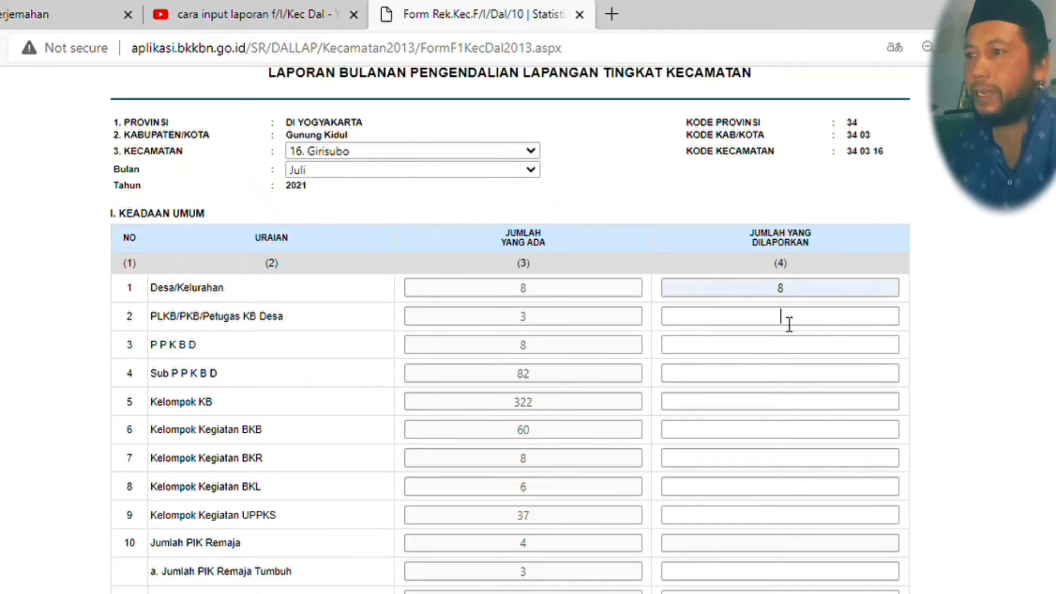
type("3")
left_click(790, 346)
type("8")
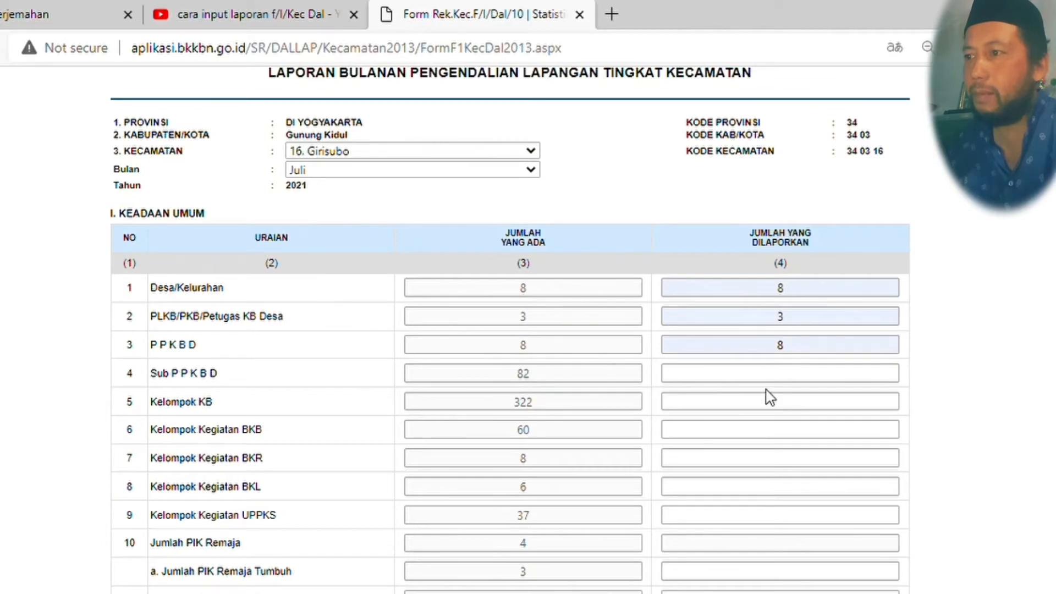
Step: Enter the reported counts of 82 for Sub PPKBD and 322 for Kelompok KB
scroll(776, 393, "down", 2)
scroll(832, 391, "up", 3)
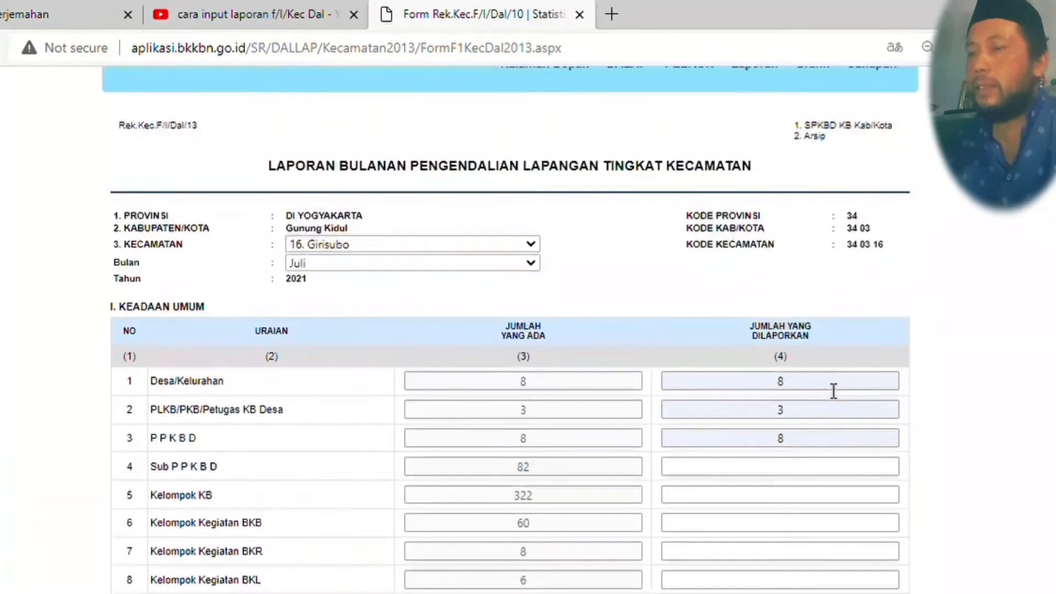
scroll(834, 391, "down", 2)
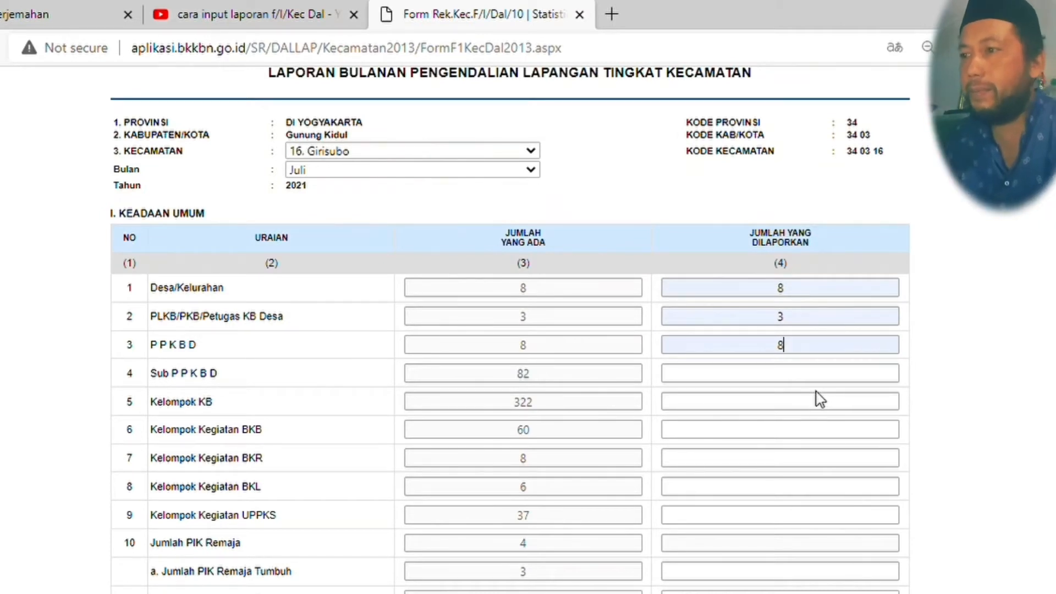
left_click(809, 377)
type("82")
left_click(745, 409)
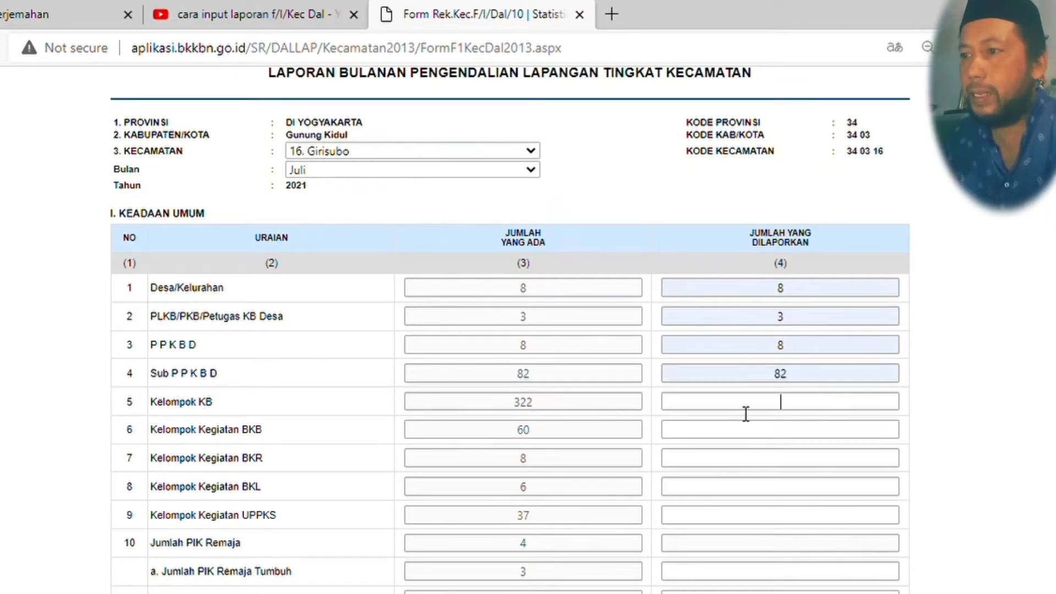
type("322")
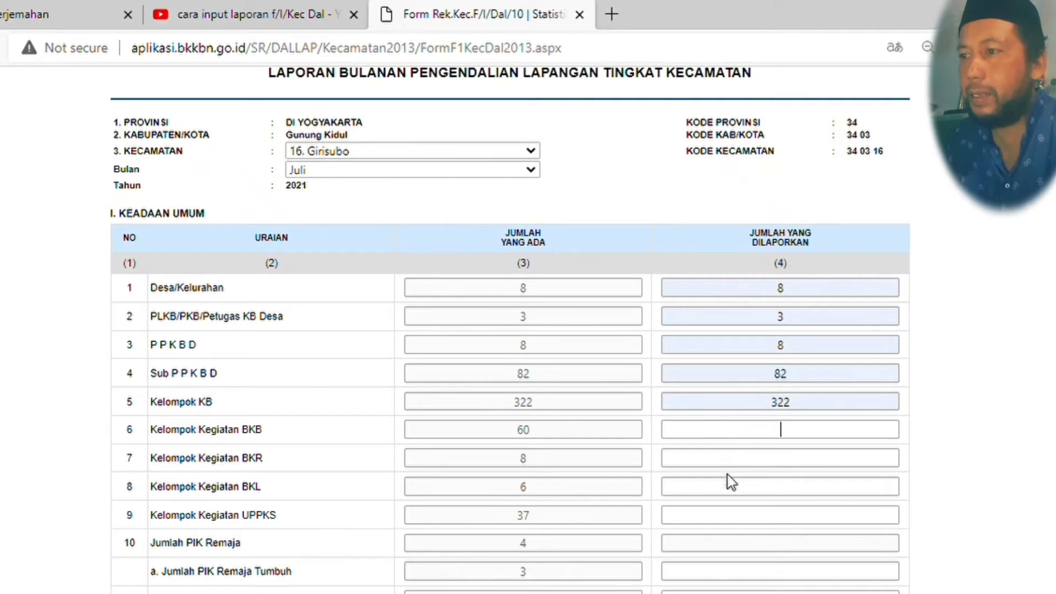
Step: Enter the reported Kelompok Kegiatan counts: BKB 60, BKR 8, BKL 6 and UPPKS 37
type("60")
type("8")
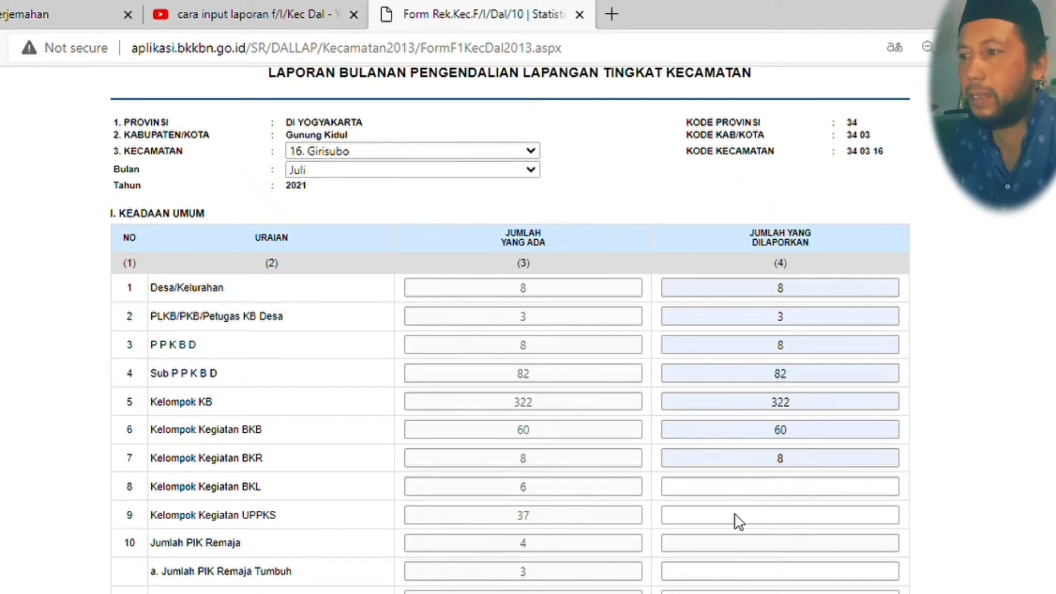
left_click(740, 492)
type("6")
scroll(732, 536, "down", 3)
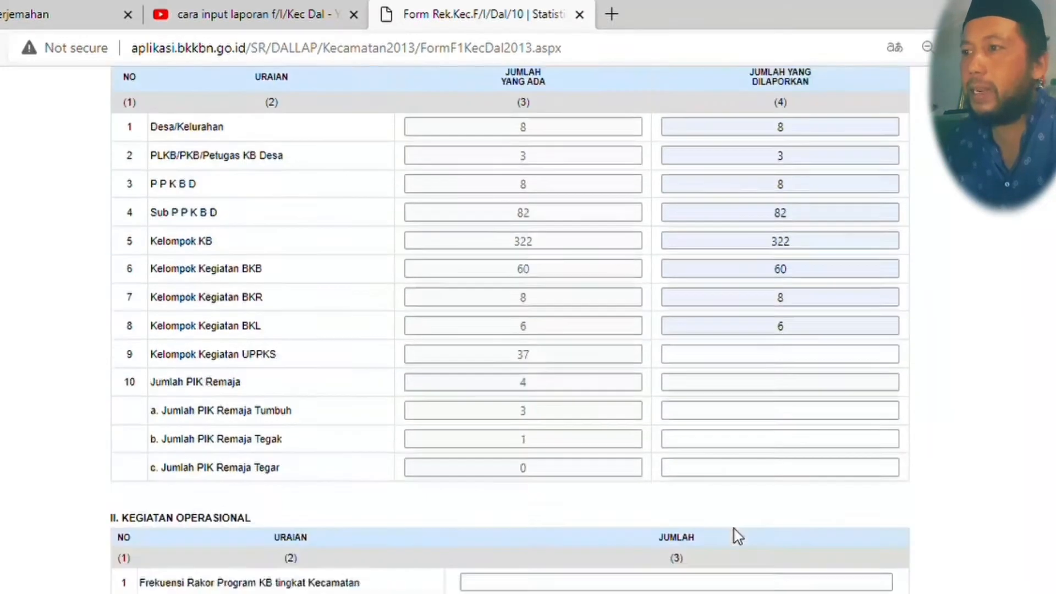
left_click(762, 332)
type("37")
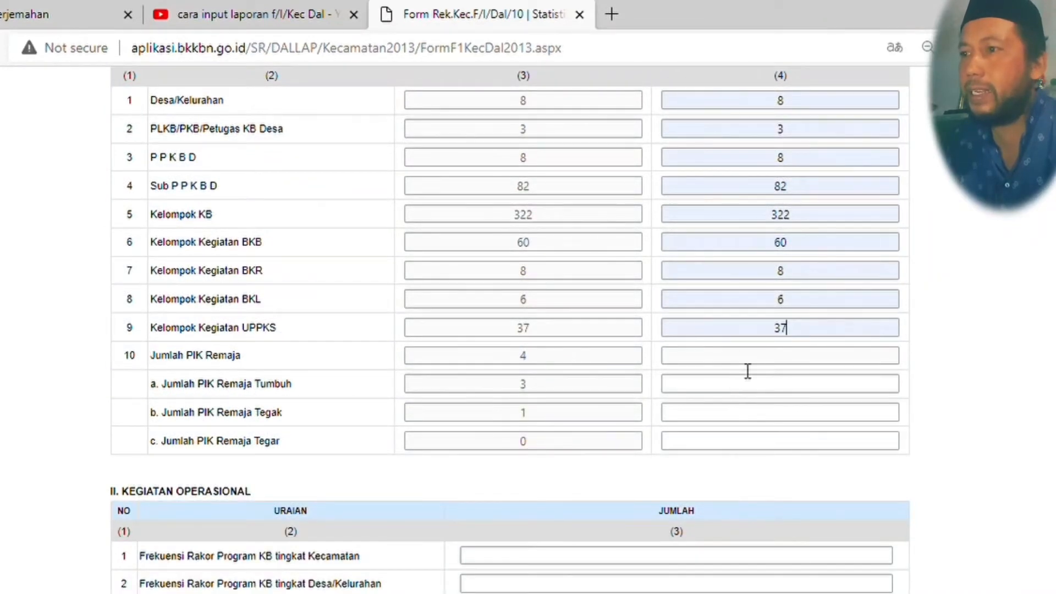
Step: Enter the reported PIK Remaja counts: 3 for Tumbuh and 1 for Tegak
left_click(754, 384)
type("3")
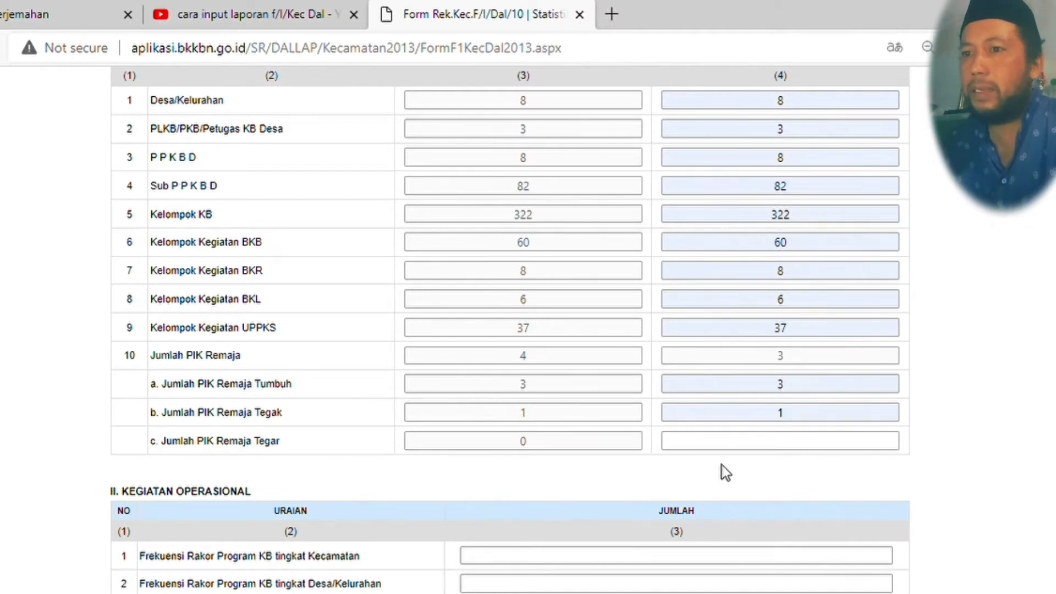
type("1")
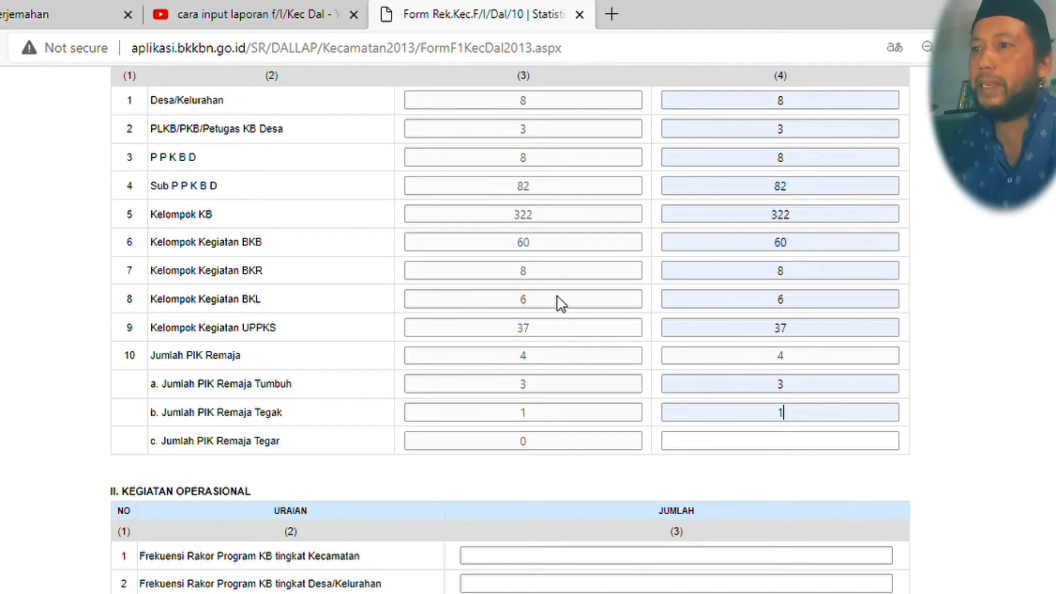
Step: Enter 0 for PIK Remaja Tegar and the Rakor Program KB frequencies: 1 for Kecamatan and 8 for Desa/Kelurahan
scroll(528, 168, "up", 2)
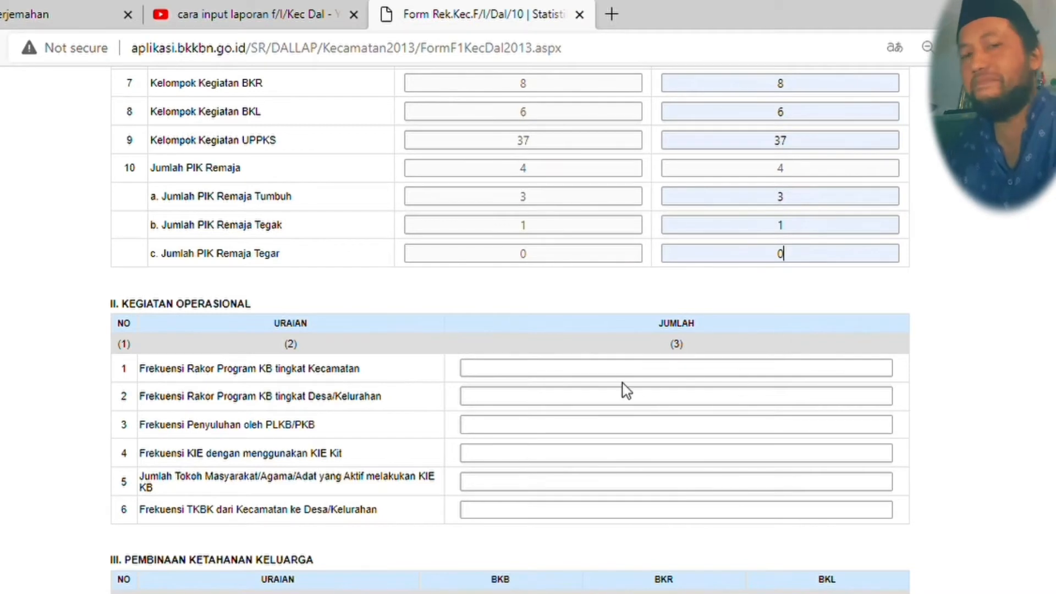
left_click(692, 374)
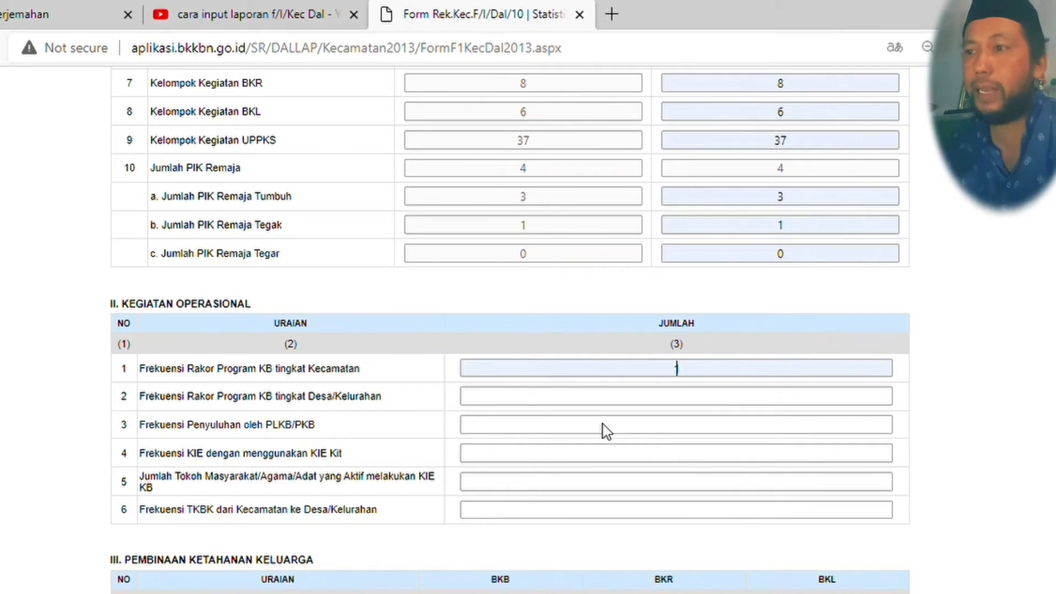
type("1")
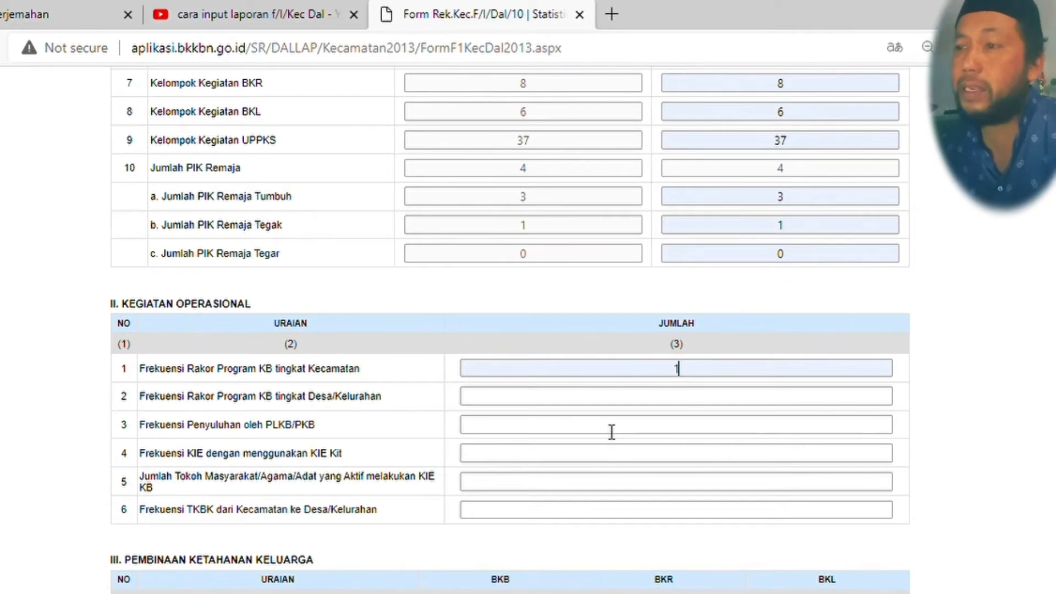
left_click(678, 397)
type("8")
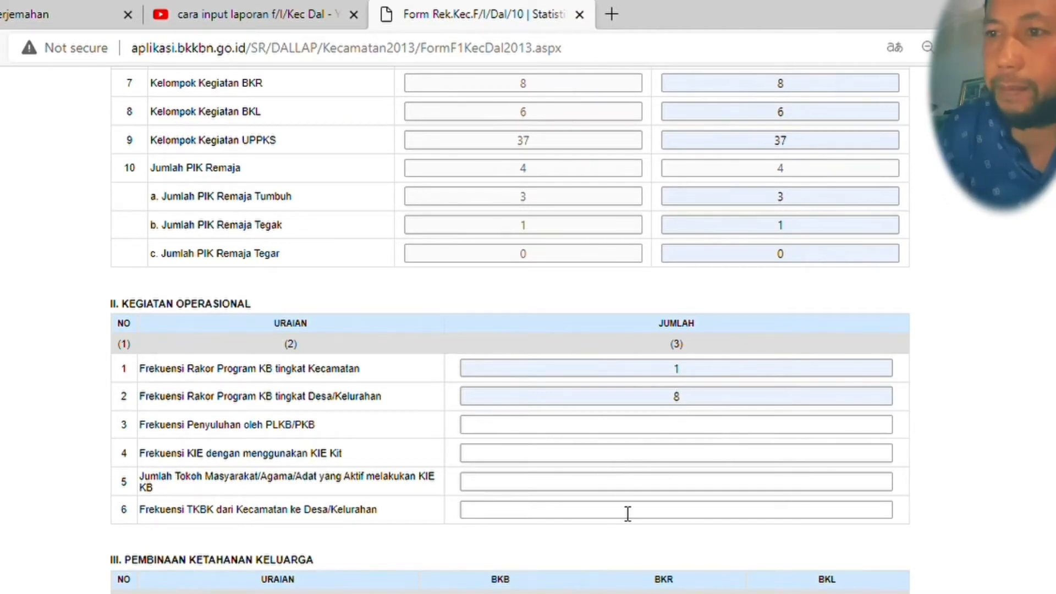
Step: Enter a Frekuensi Penyuluhan oleh PLKB/PKB of 8 and a Frekuensi KIE dengan menggunakan KIE Kit of 1
left_click(680, 434)
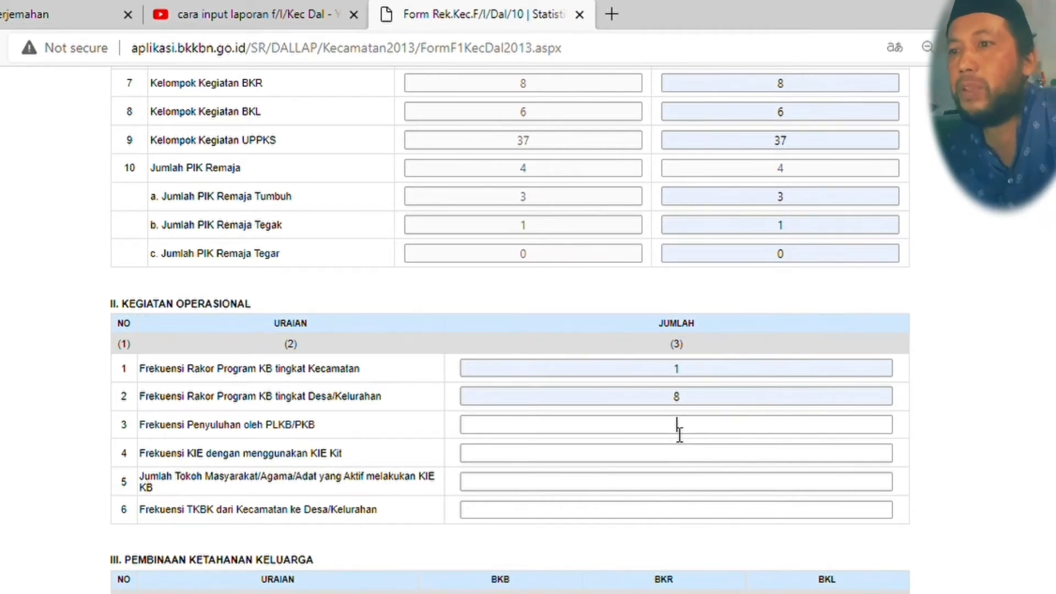
type("1")
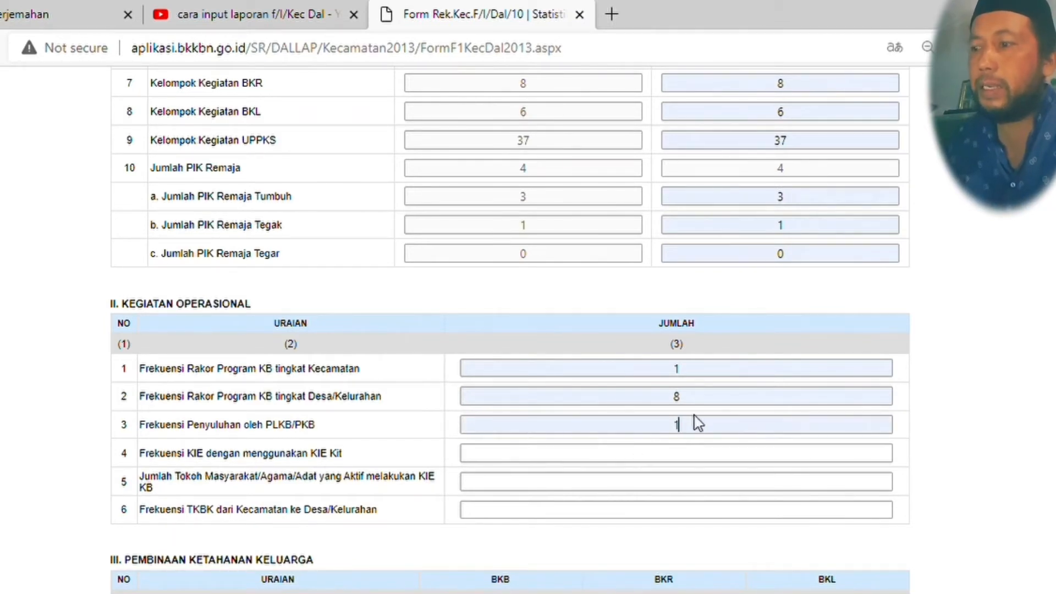
key("BackSpace")
type("8")
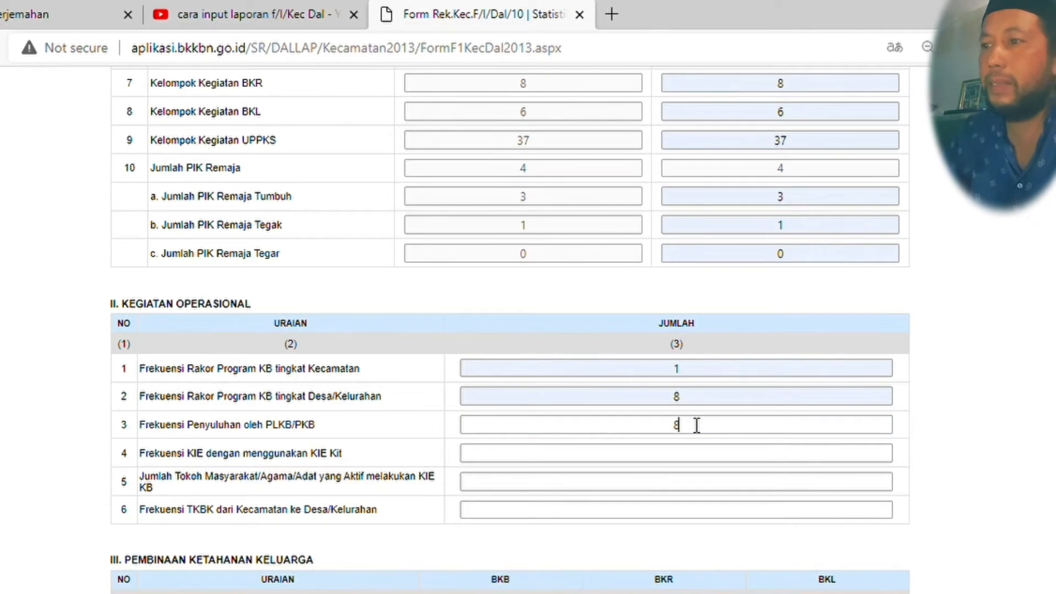
key("Tab")
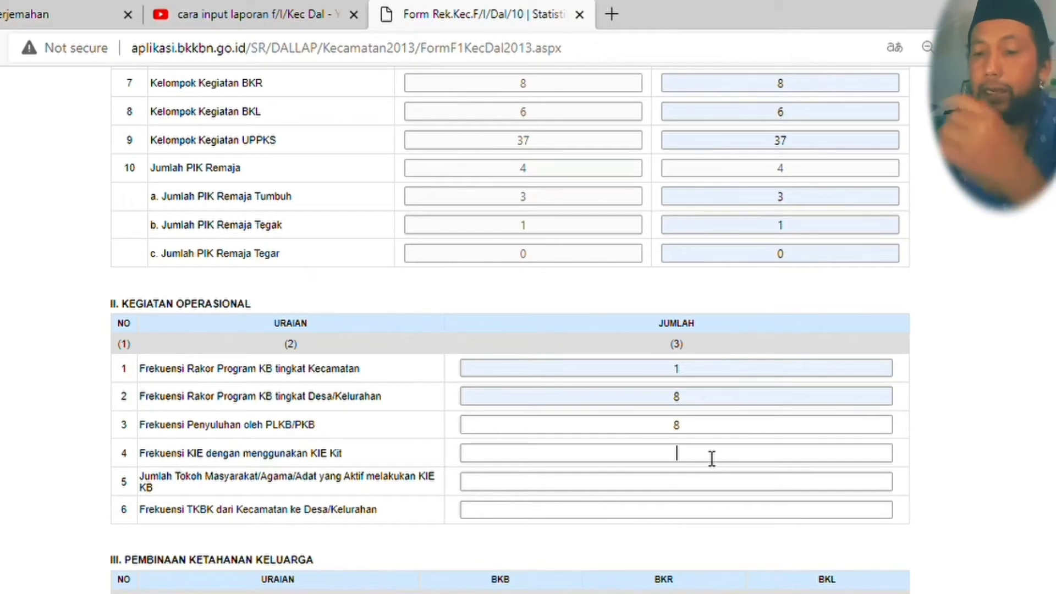
type("1")
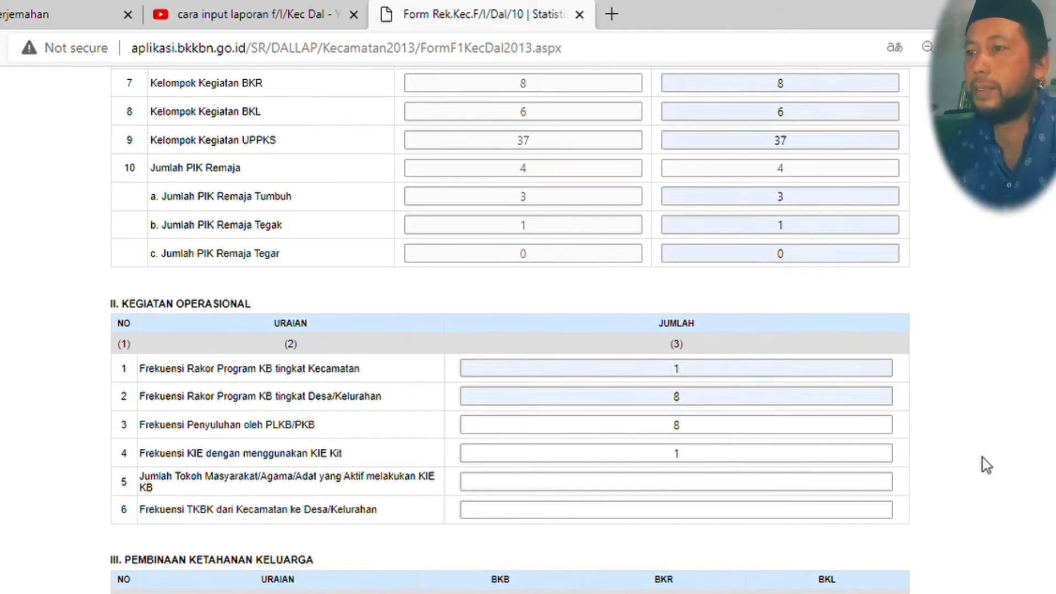
Step: Enter 0 for Tokoh Masyarakat/Agama/Adat active in KIE KB and 1 for Frekuensi TKBK dari Kecamatan ke Desa/Kelurahan
scroll(985, 470, "down", 2)
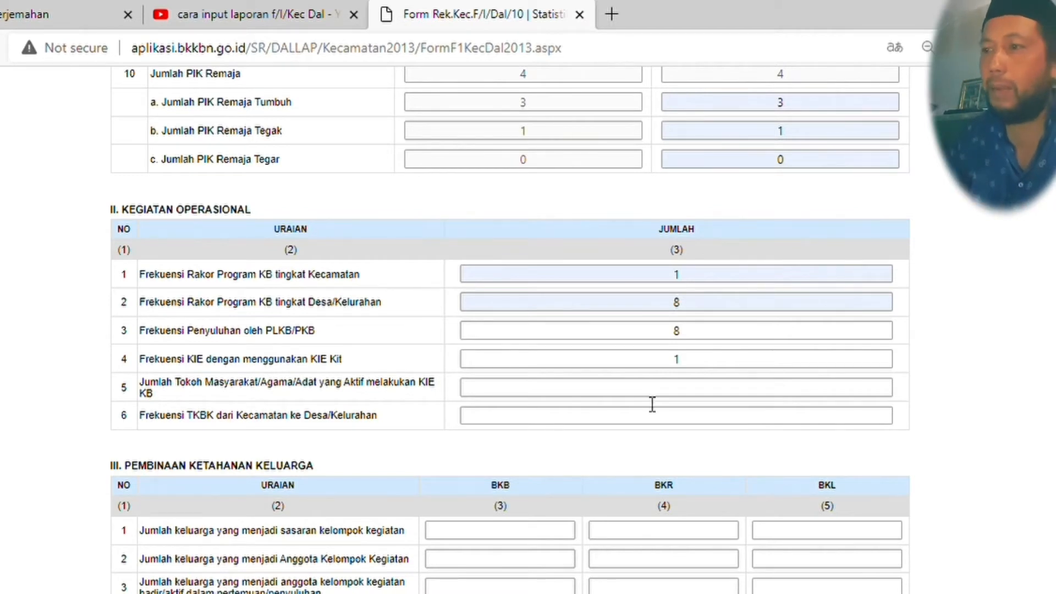
left_click(702, 394)
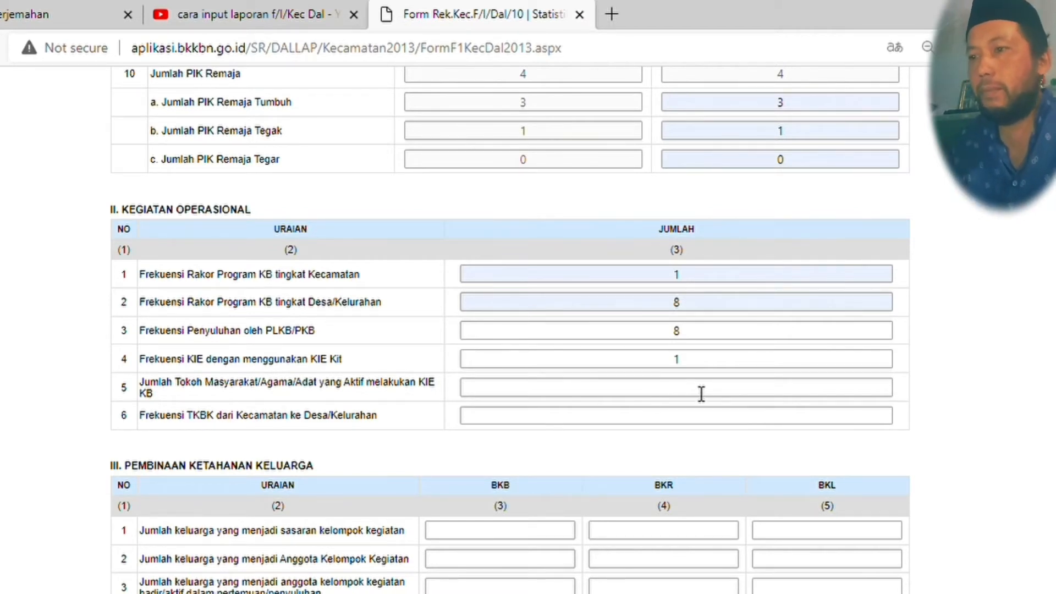
type("0")
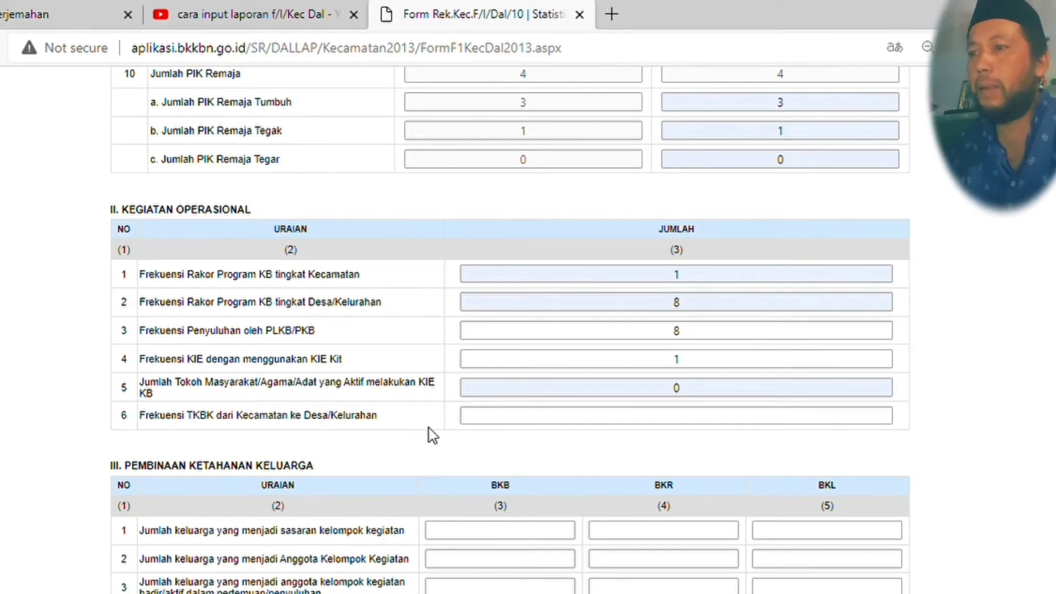
left_click(679, 416)
type("1")
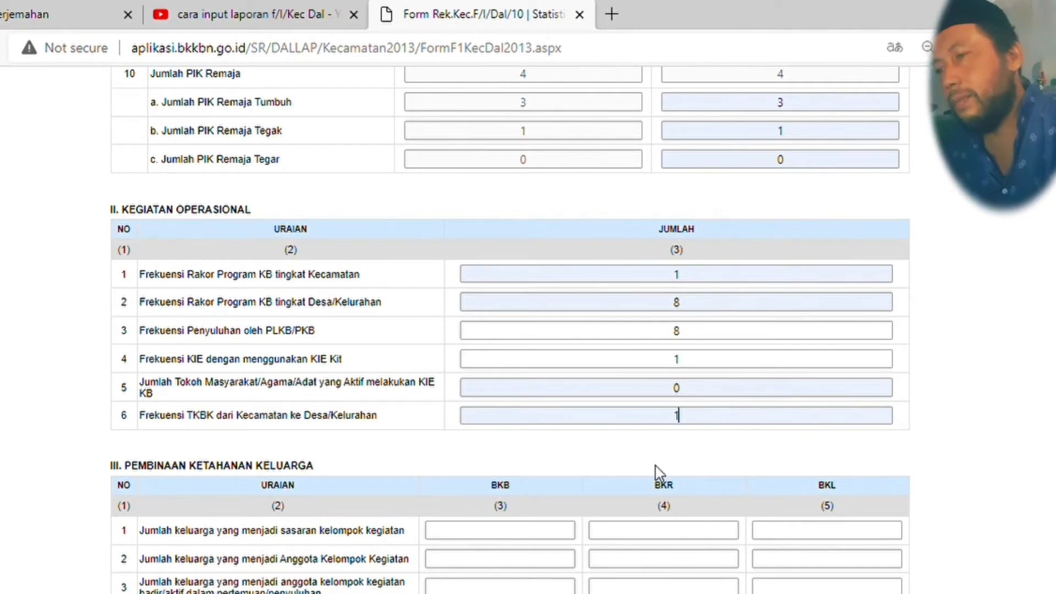
Step: Enter the counts of families targeted by the kelompok kegiatan: BKB 1122, BKR 219 and BKL 1519
scroll(341, 512, "down", 2)
scroll(351, 483, "down", 2)
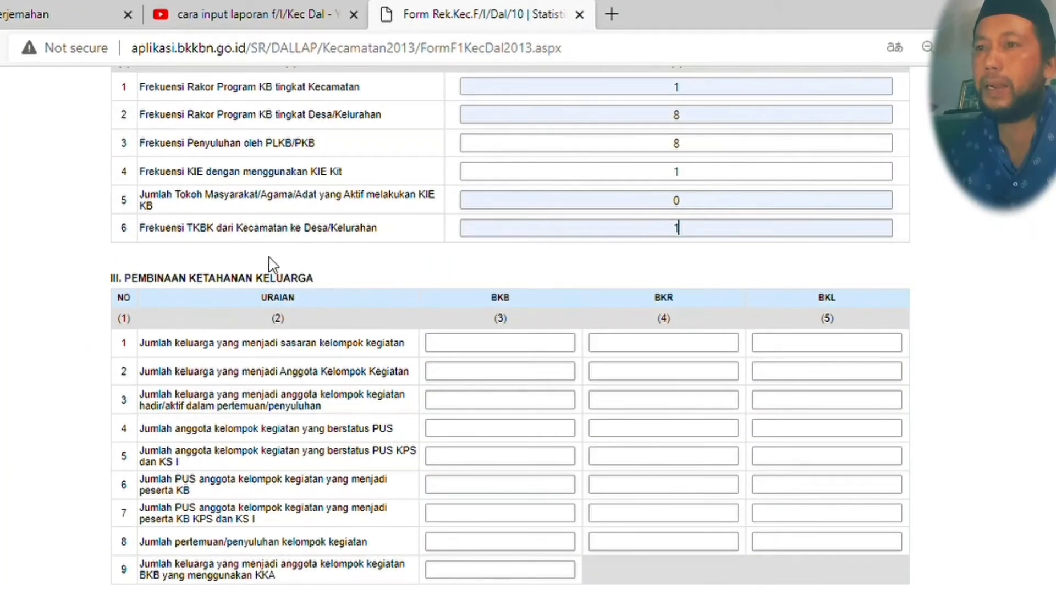
scroll(368, 346, "up", 2)
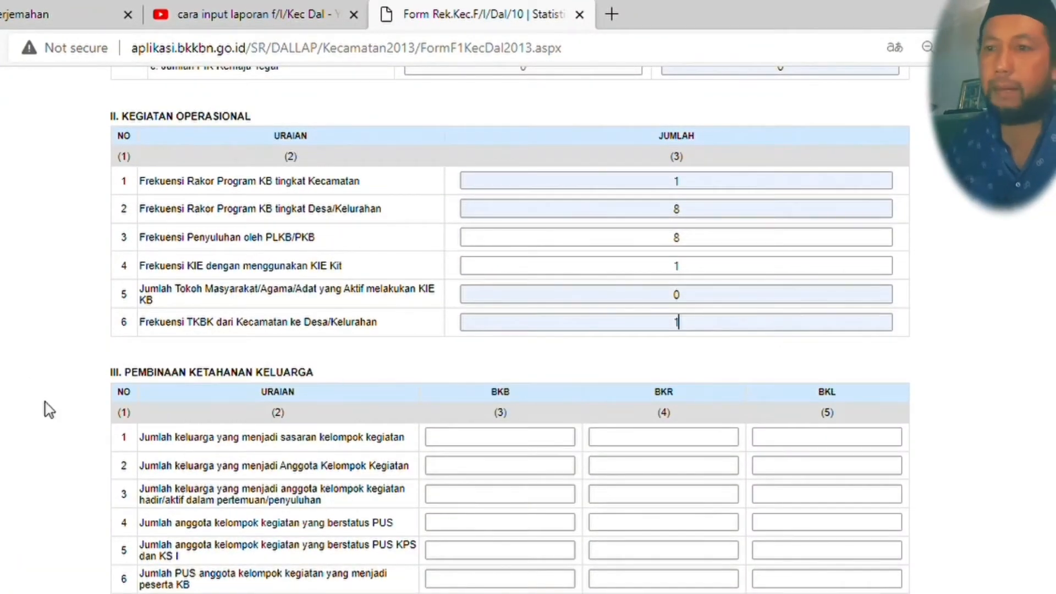
scroll(383, 446, "down", 1)
scroll(385, 446, "down", 1)
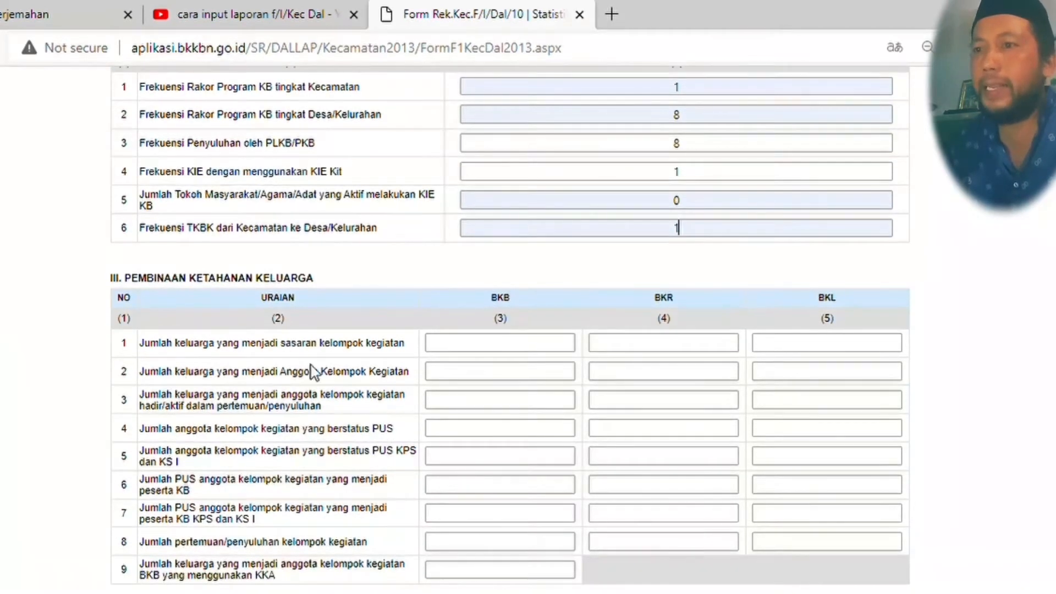
left_click(507, 344)
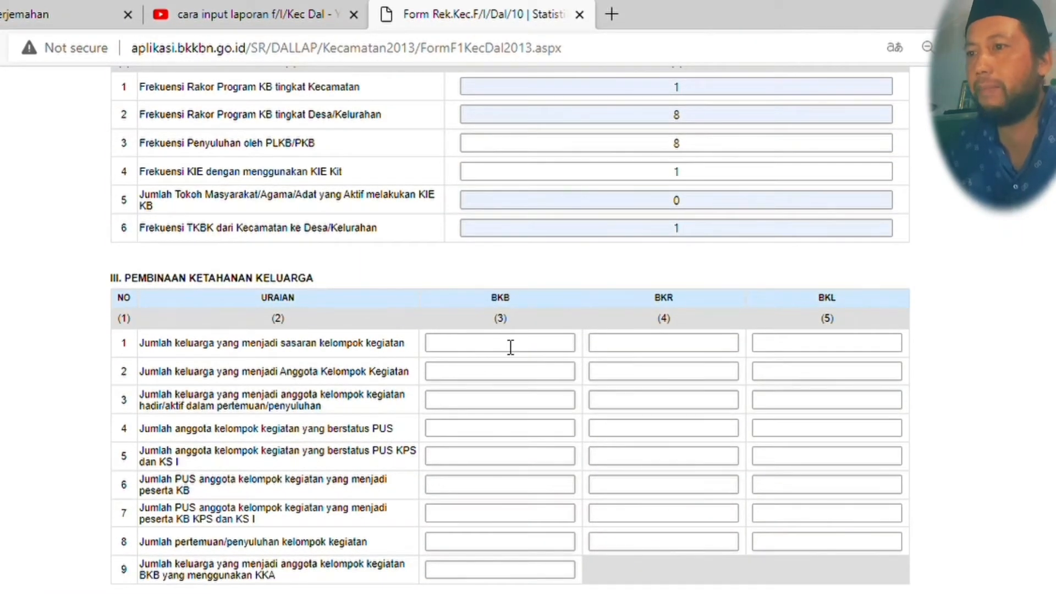
type("1122")
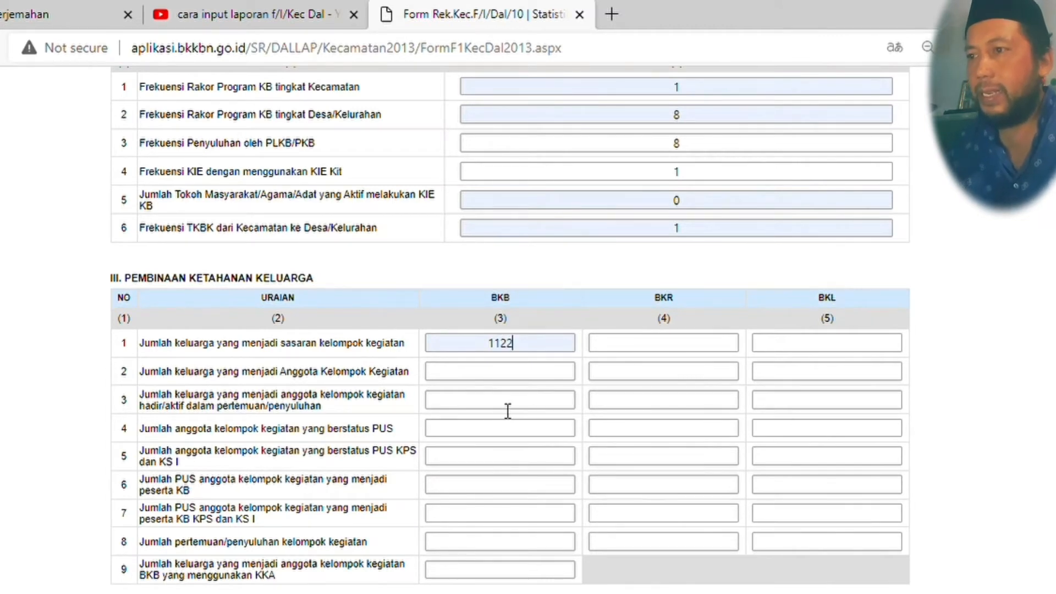
left_click(669, 354)
type("219")
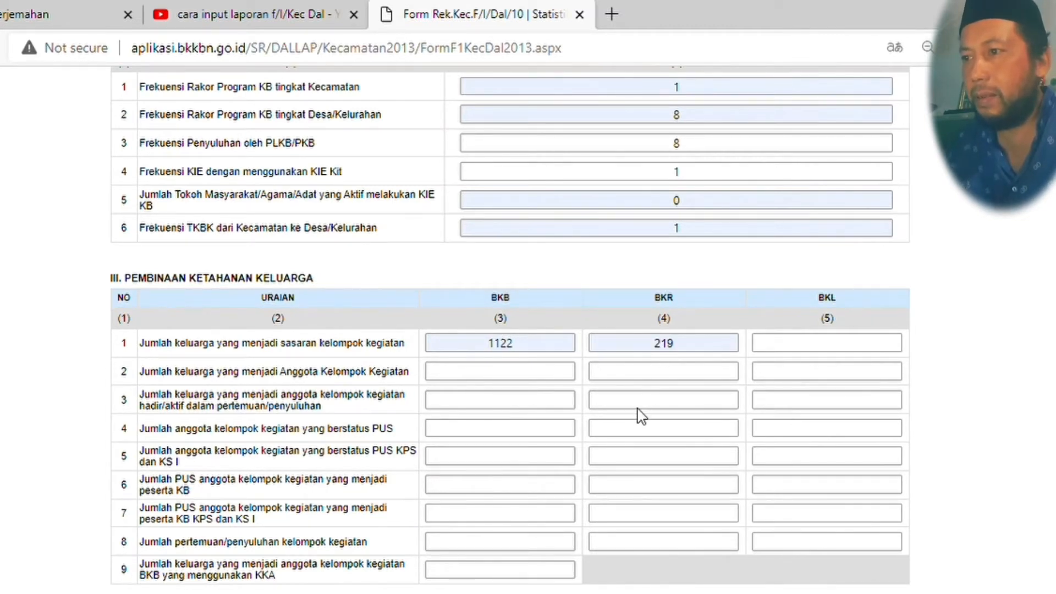
left_click(825, 344)
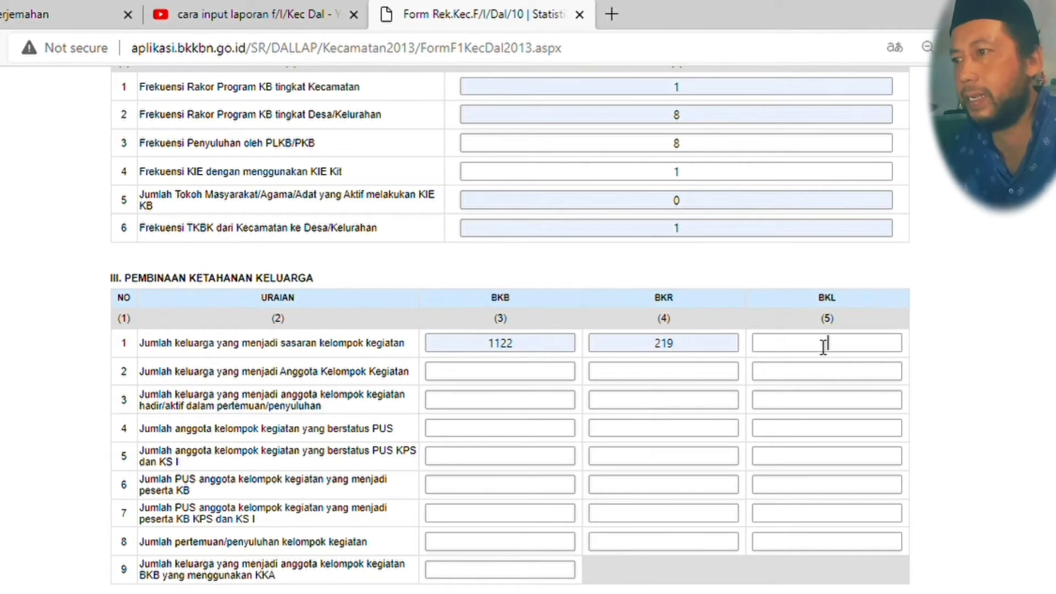
type("1519")
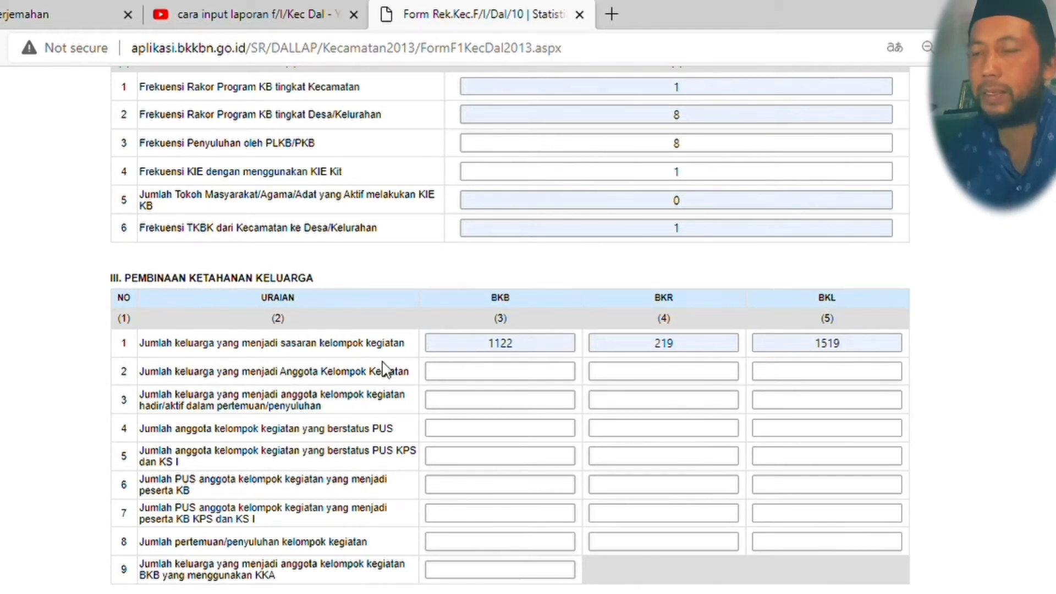
Step: Enter the Anggota Kelompok Kegiatan family counts: 1117 for BKB and 1232 for BKR
left_click(503, 377)
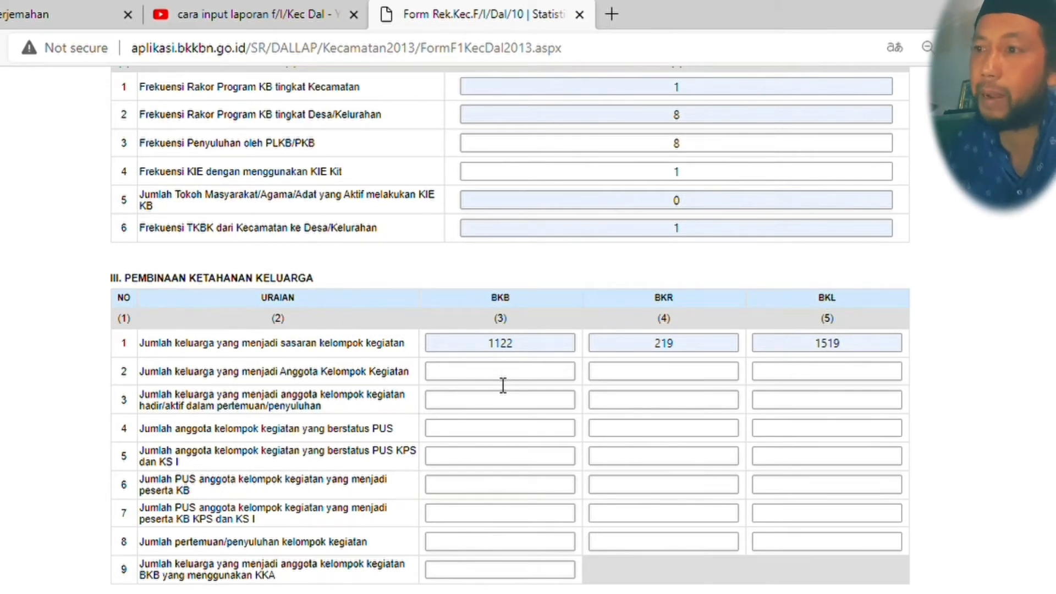
left_click(490, 431)
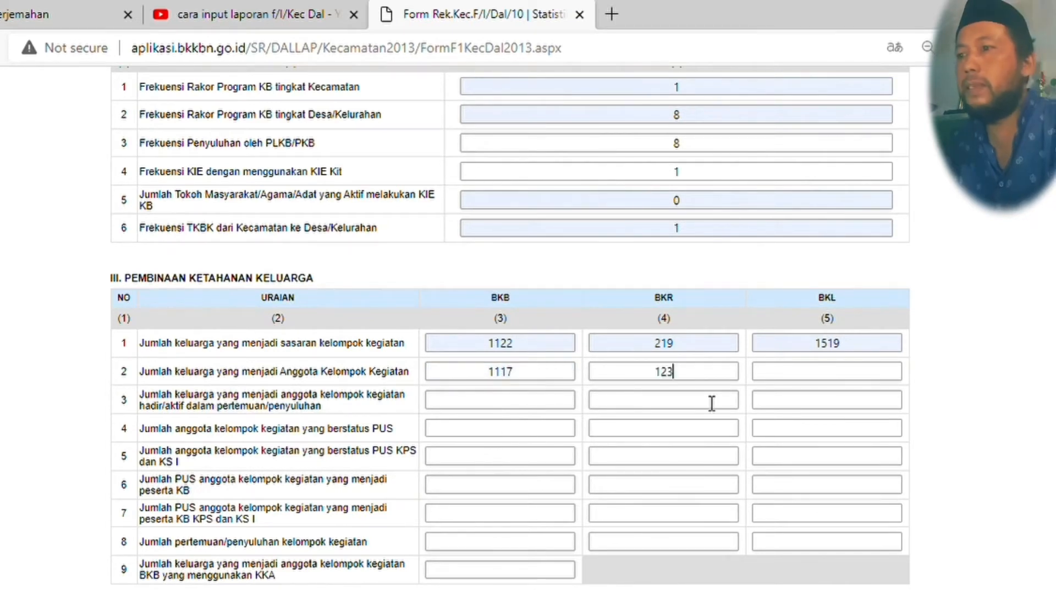
type("23")
left_click(717, 399)
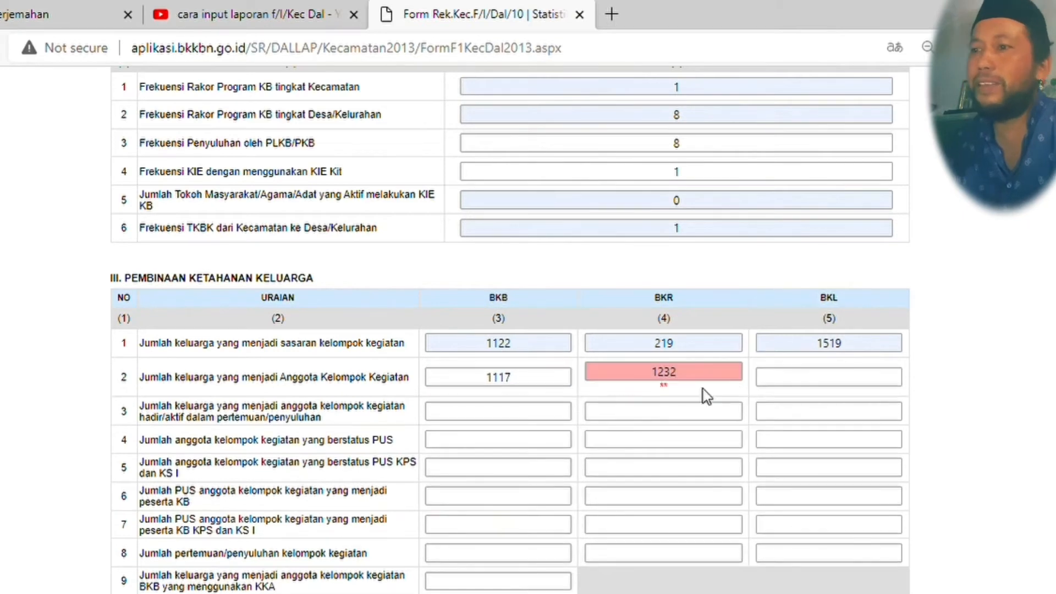
Step: Replace the BKR Anggota Kelompok Kegiatan count, trying 220 and changing it to 219
left_click(712, 377)
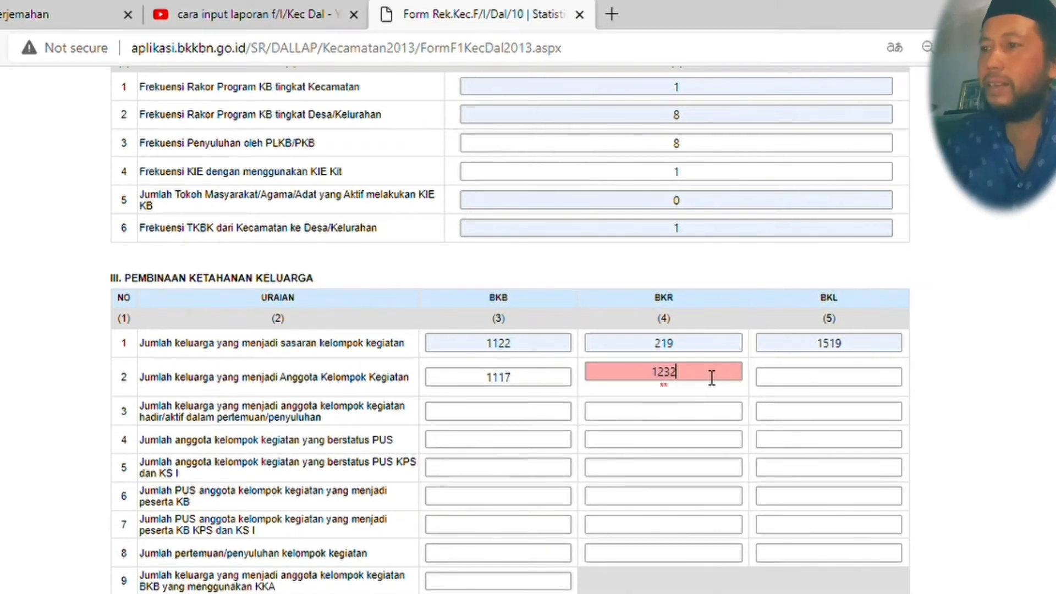
key("BackSpace")
key("BackSpace")
key("BackSpace")
key("BackSpace")
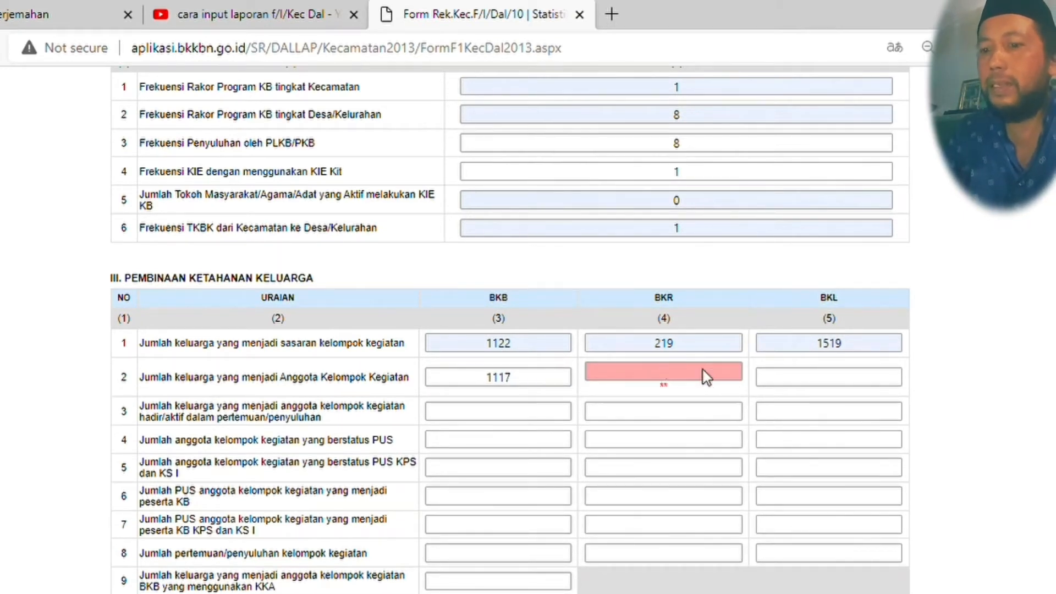
type("220")
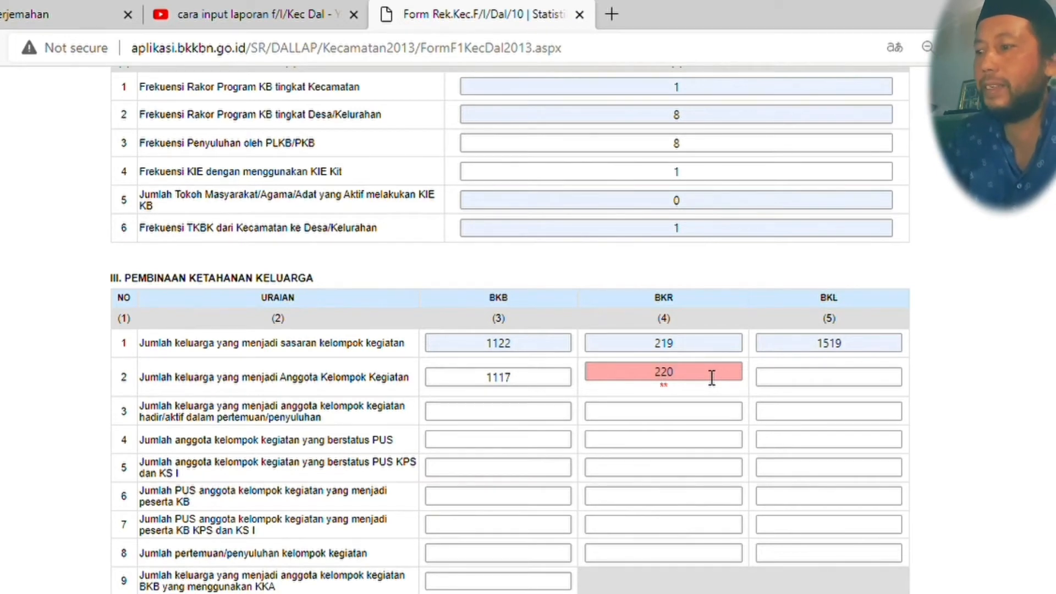
key("BackSpace")
key("BackSpace")
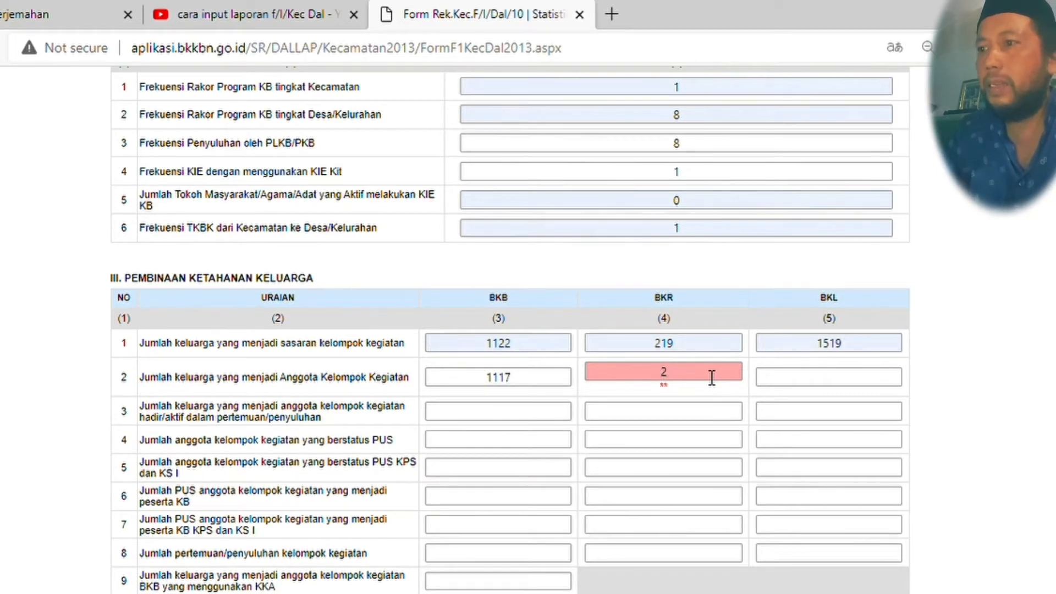
type("19")
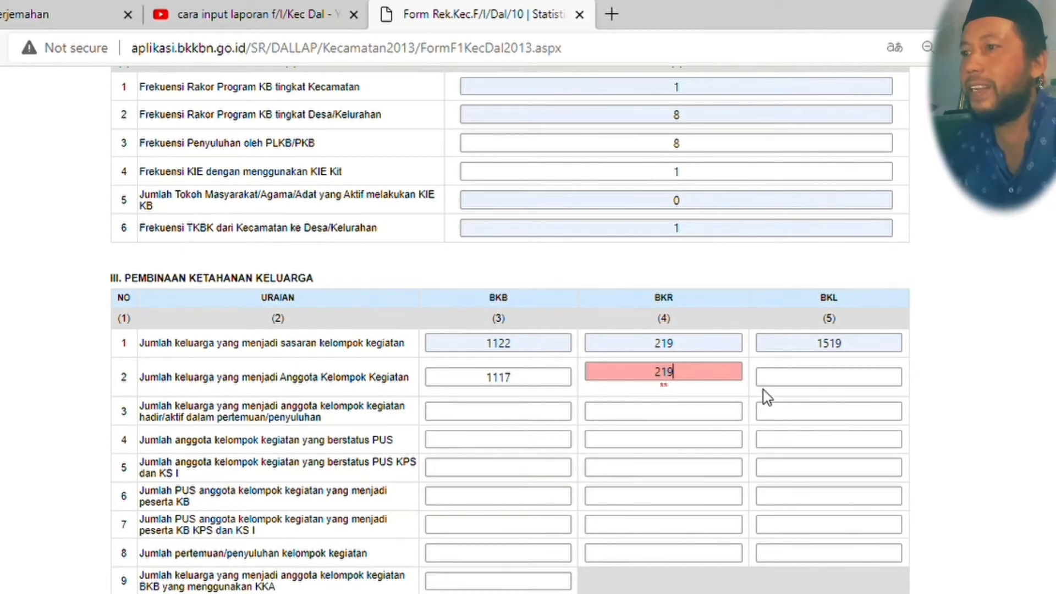
left_click(800, 384)
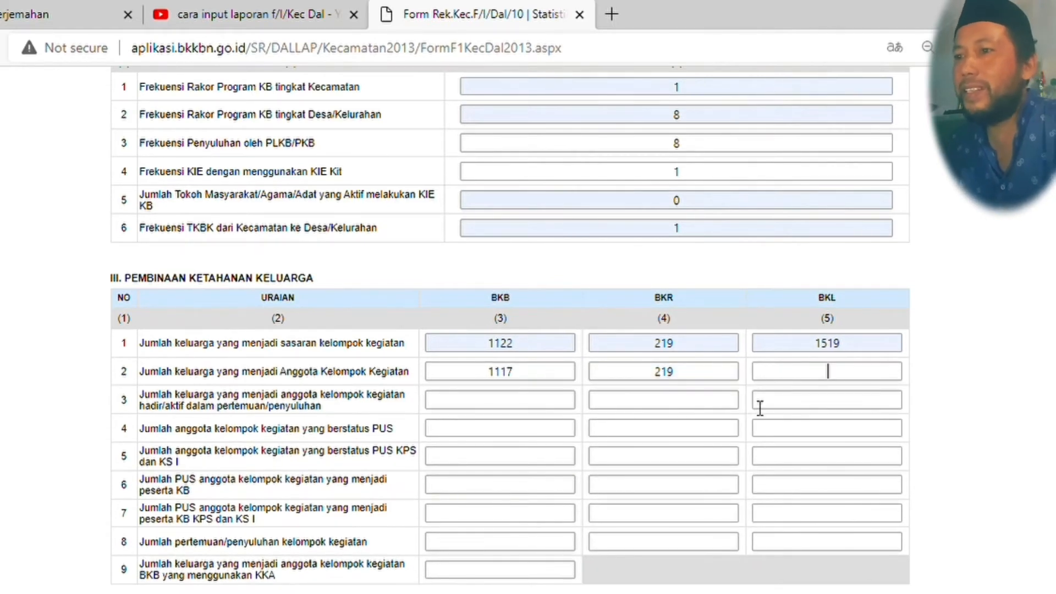
Step: Replace the BKB Anggota Kelompok Kegiatan count, trying 1123 and changing it to 1122
left_click(535, 379)
key("BackSpace")
key("BackSpace")
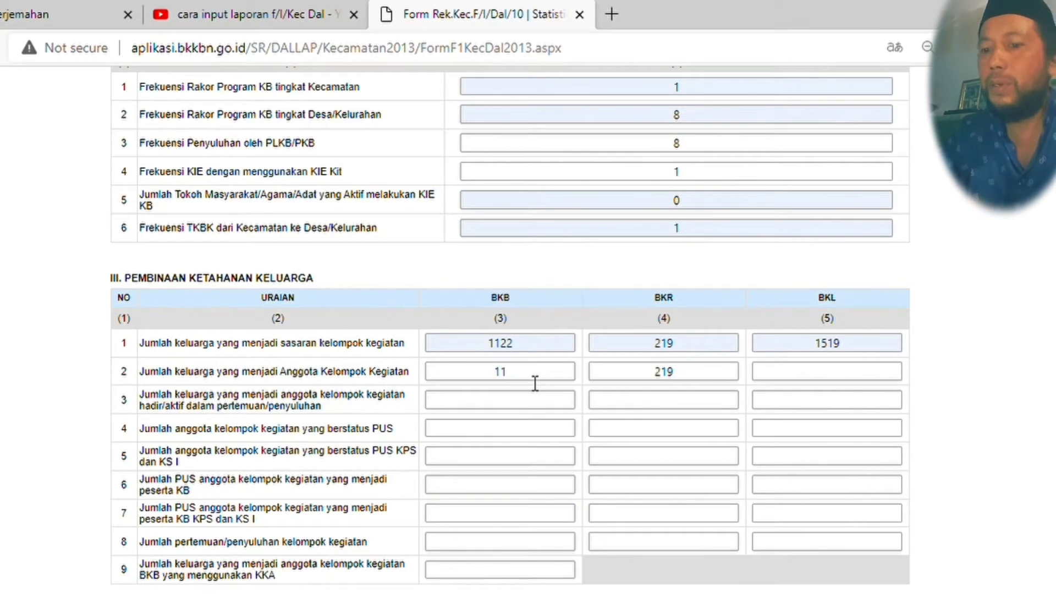
type("23")
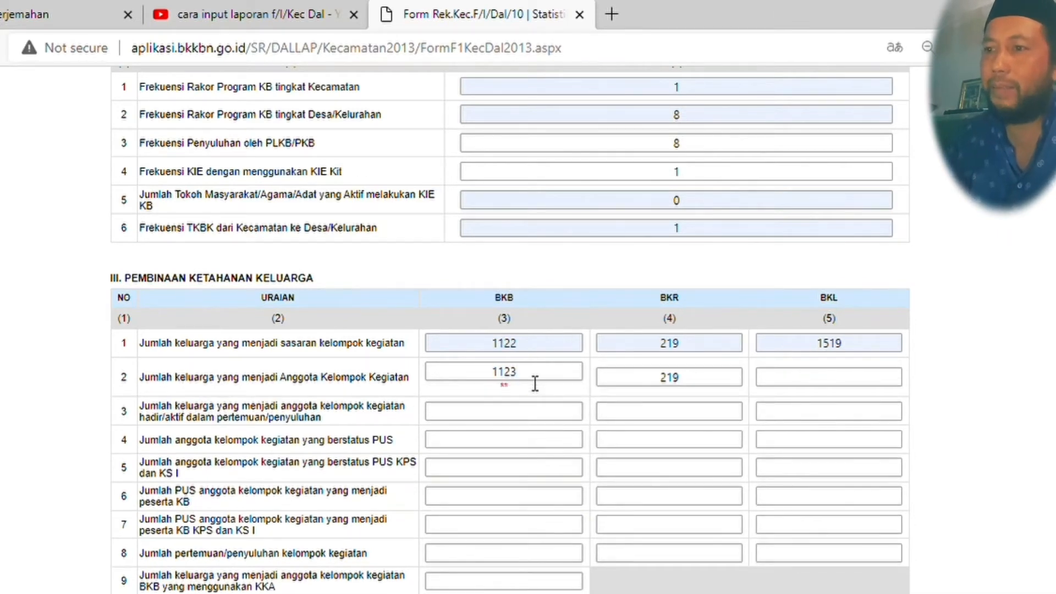
key("BackSpace")
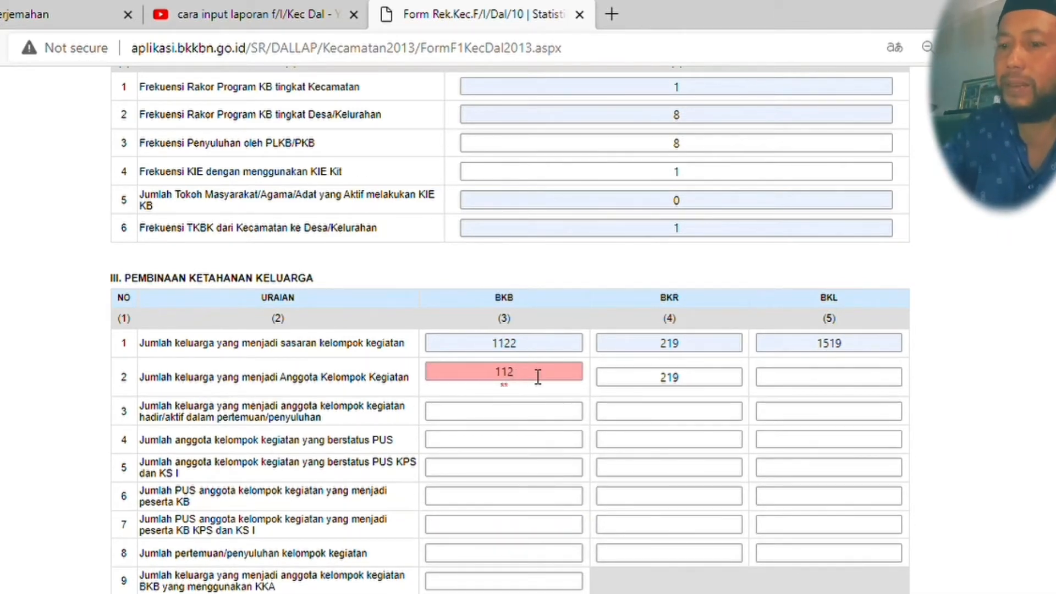
type("2")
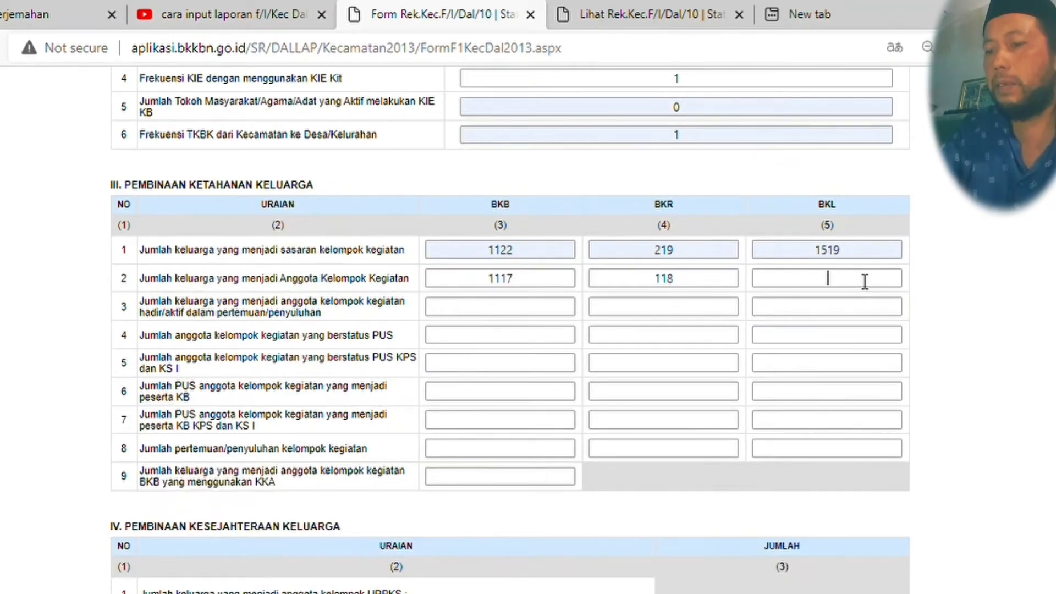
Step: Enter 187 as the BKL count of families that are Anggota Kelompok Kegiatan
type("187")
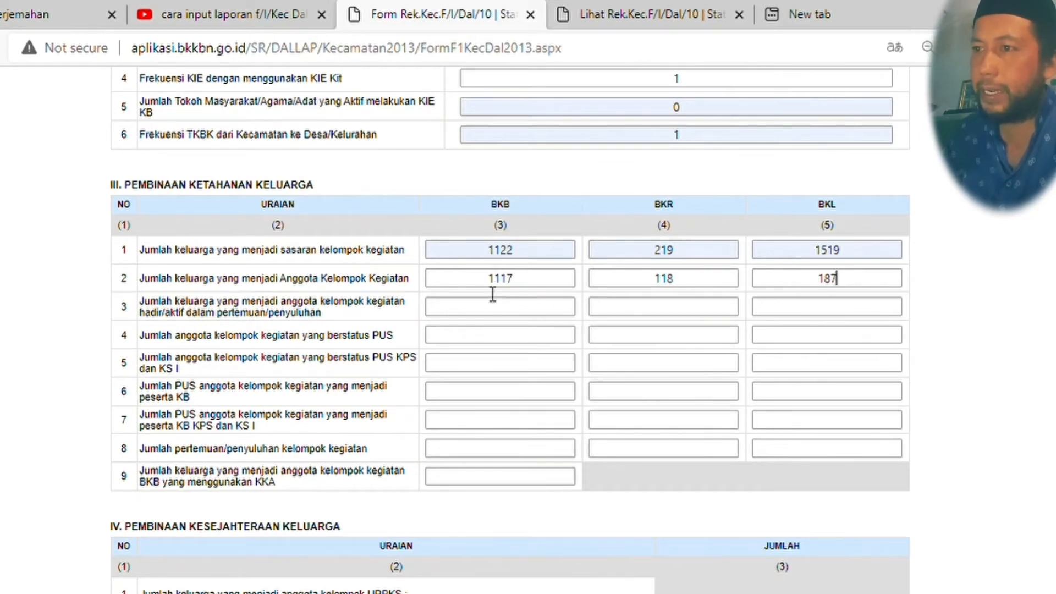
Step: Try 1118 as the BKB count of member families hadir/aktif dalam pertemuan/penyuluhan, and clear it
left_click(512, 318)
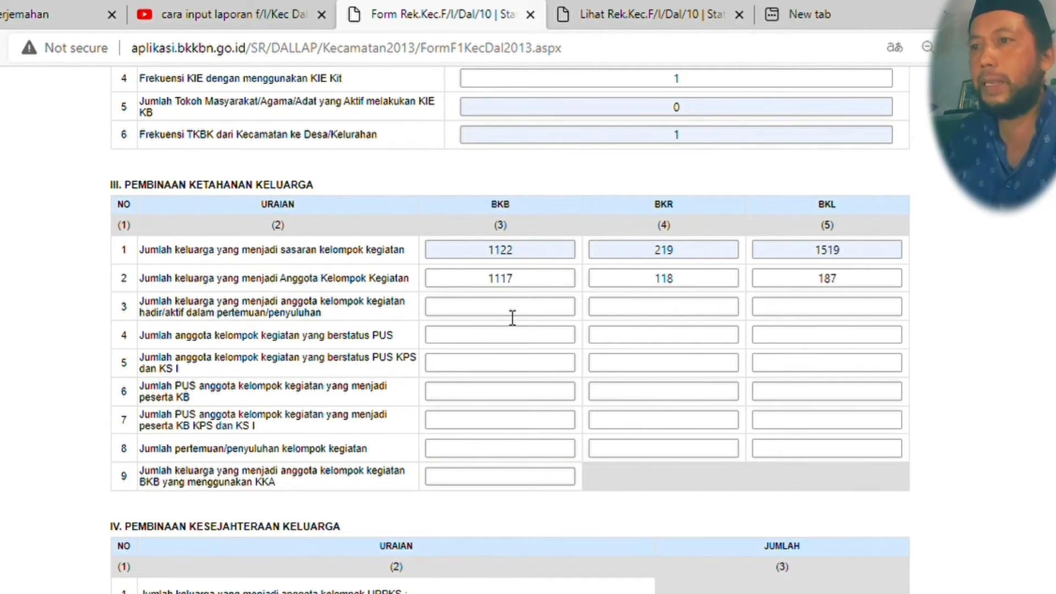
type("1118")
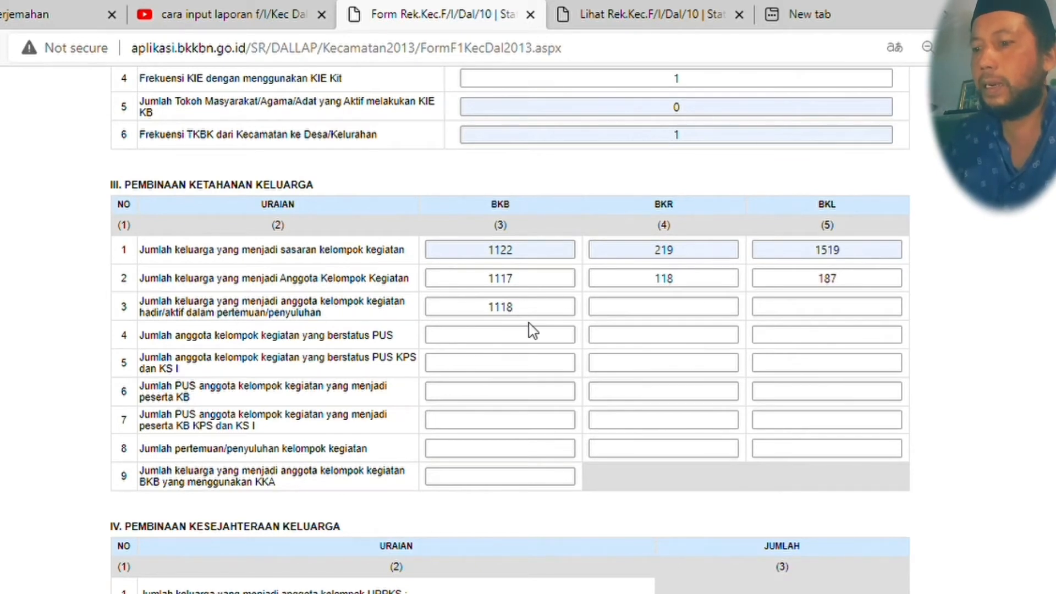
key("Tab")
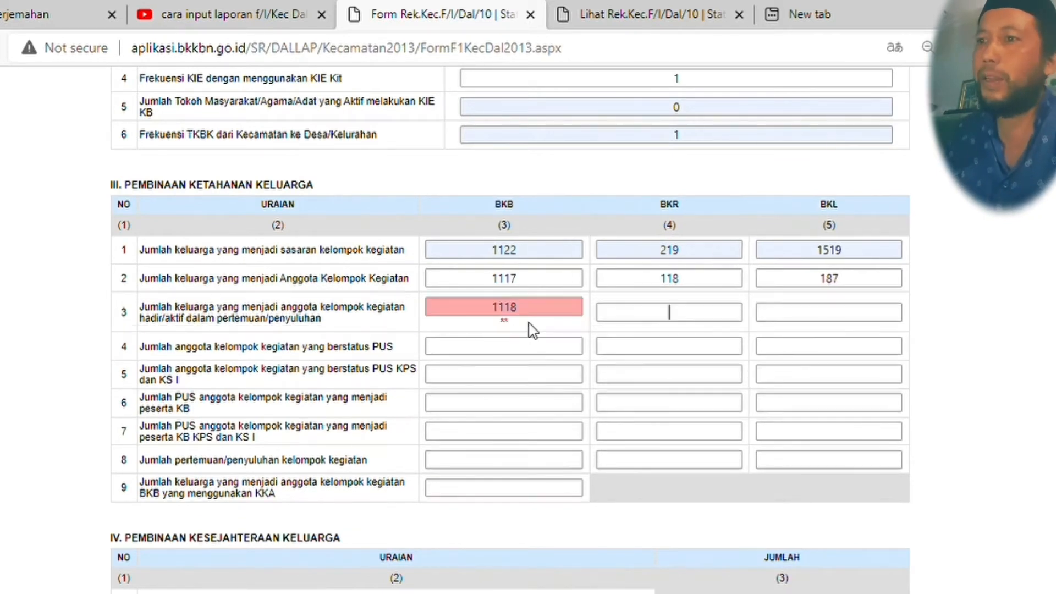
left_click(544, 313)
key("BackSpace")
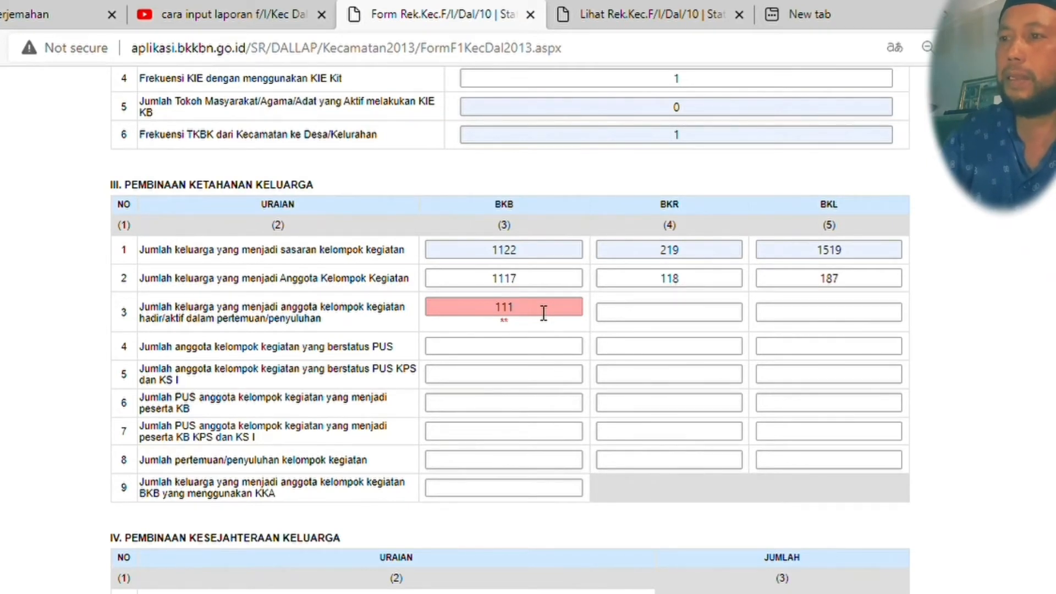
key("BackSpace")
key("BackSpace")
key("BackSpace")
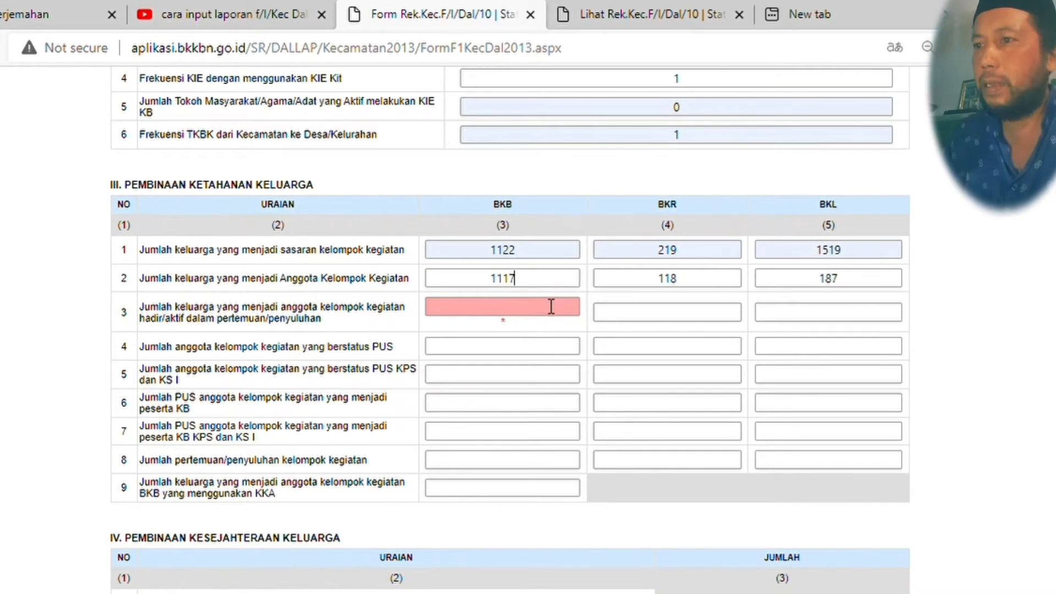
Step: Enter the counts of member families hadir/aktif dalam pertemuan/penyuluhan: 533 for BKB, 117 for BKR and 120 for BKL
type("533")
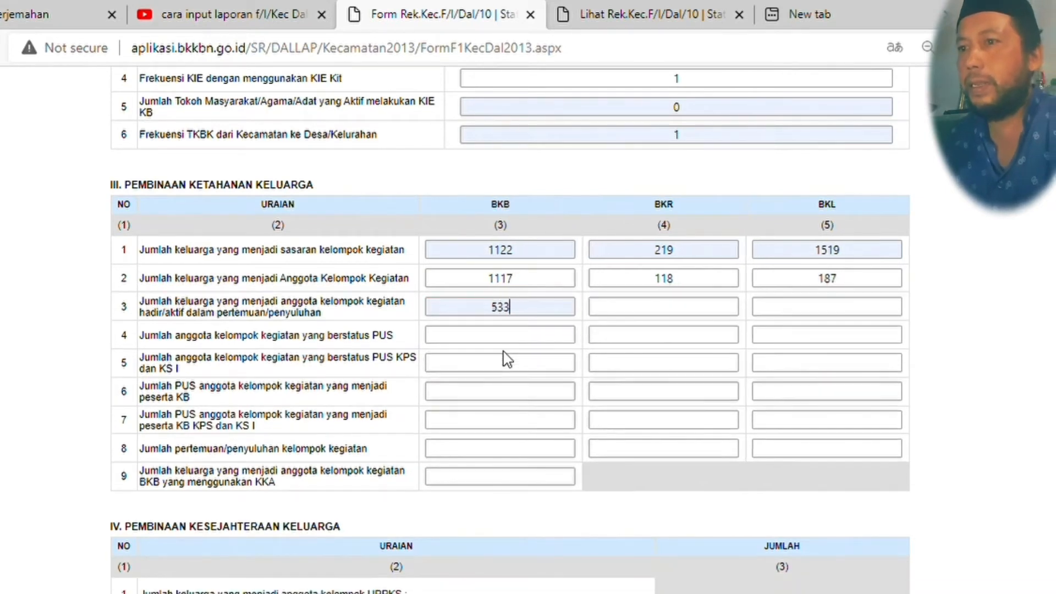
left_click(662, 312)
type("117")
key("Tab")
type("120")
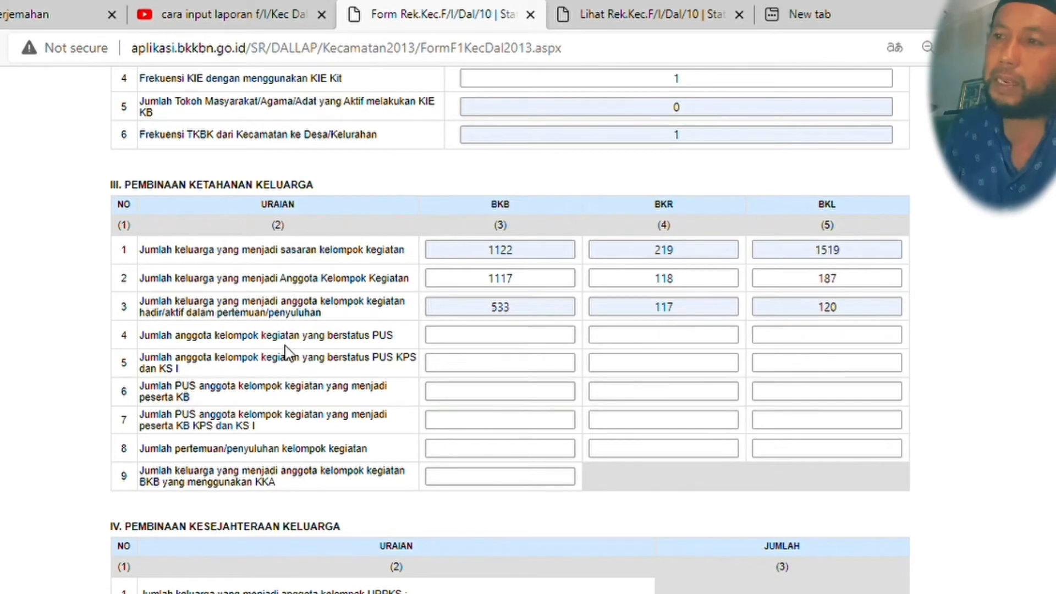
Step: Enter the counts of anggota kelompok kegiatan yang berstatus PUS: 1011 for BKB, 109 for BKR and 108 for BKL
key("Tab")
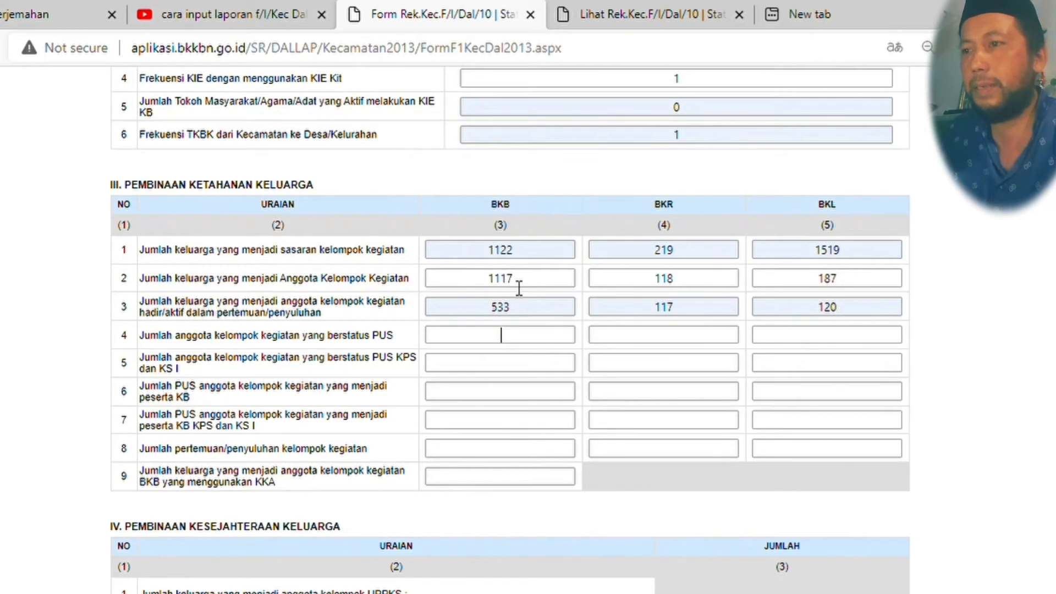
type("1010")
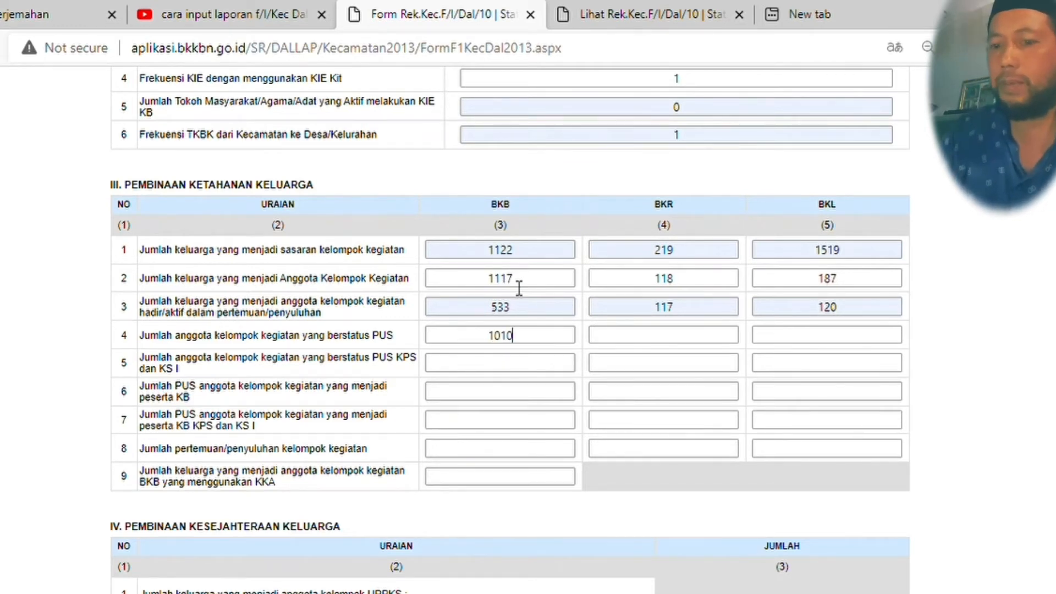
key("BackSpace")
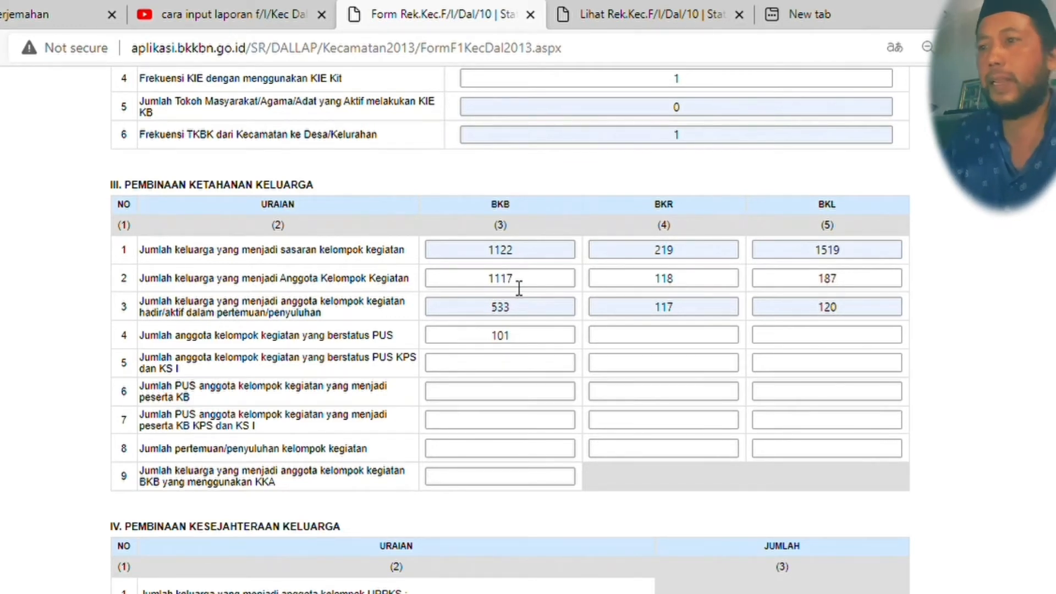
type("1")
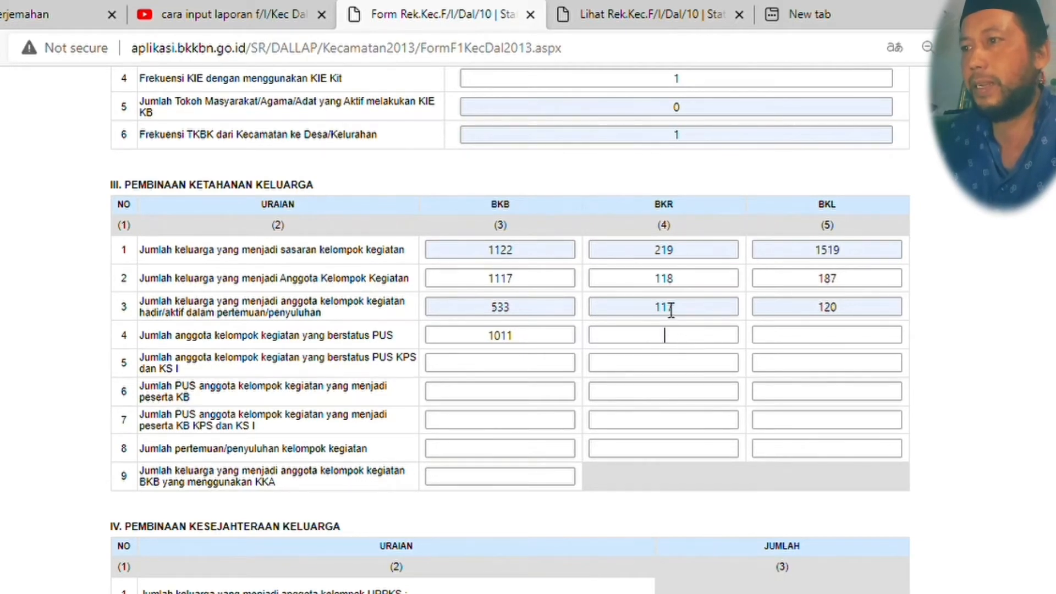
left_click(654, 334)
type("109")
left_click(804, 338)
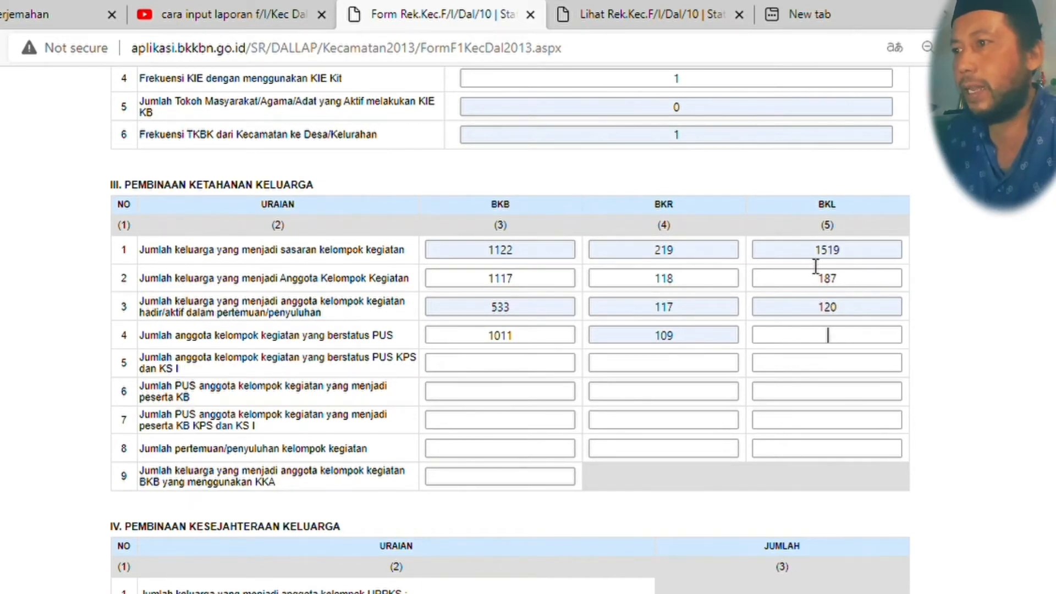
type("108")
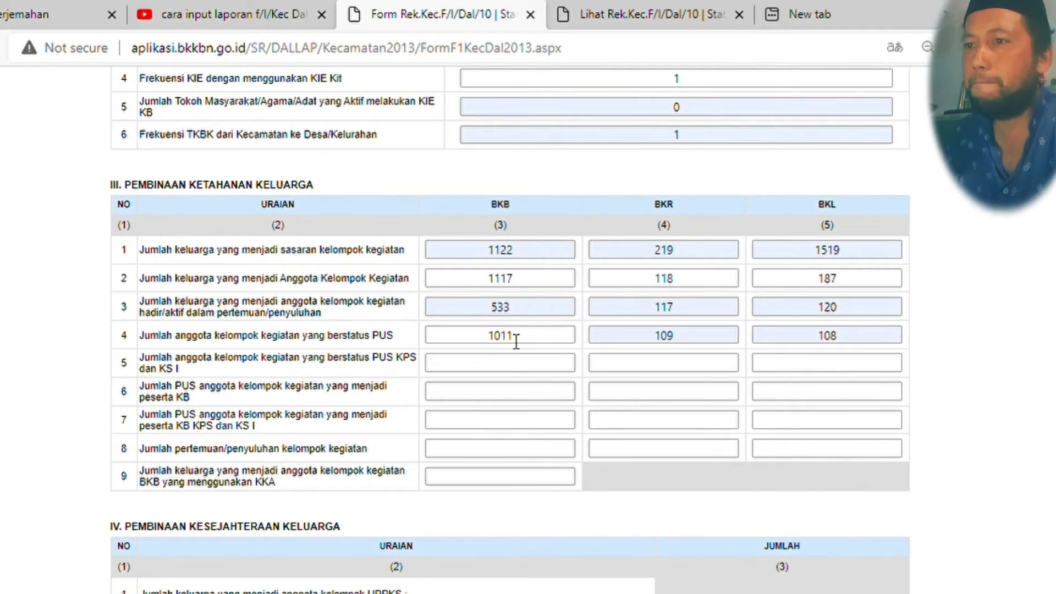
Step: Enter the counts of anggota berstatus PUS KPS dan KS I: 667 for BKB, 105 for BKR and 100 for BKL
type("667")
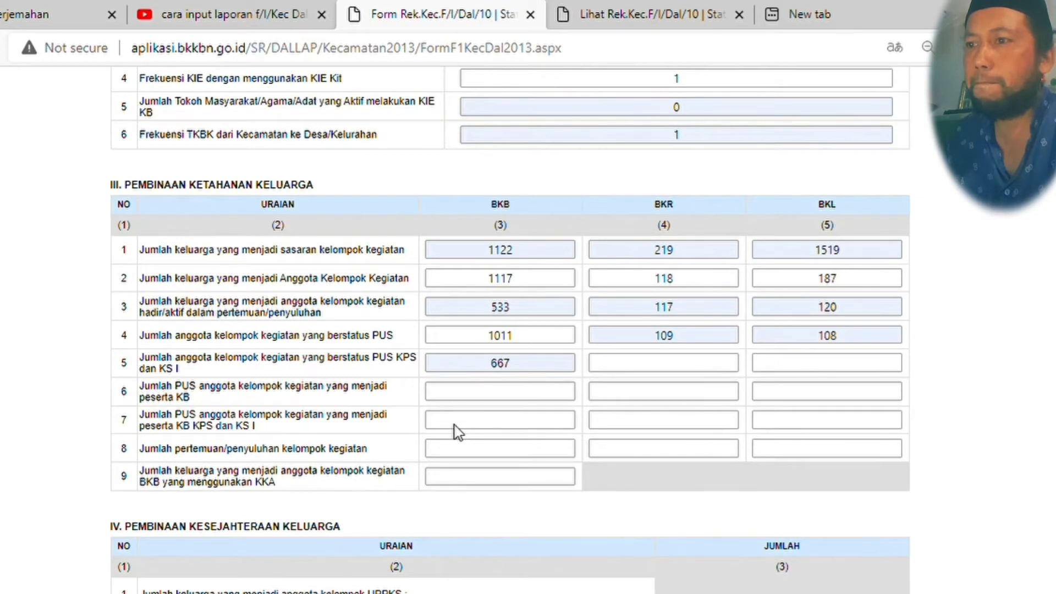
left_click(638, 368)
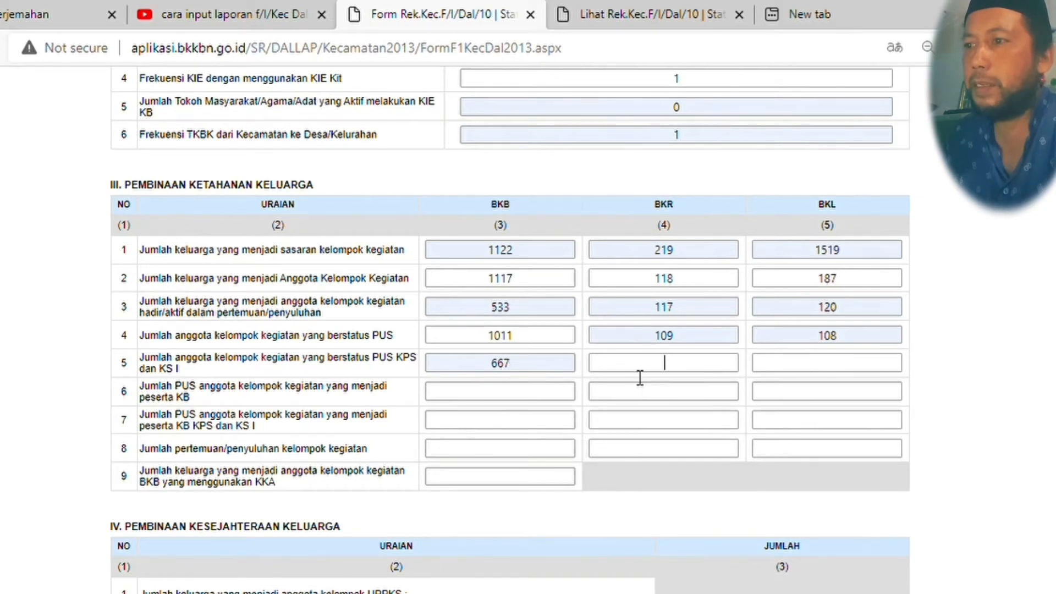
type("107")
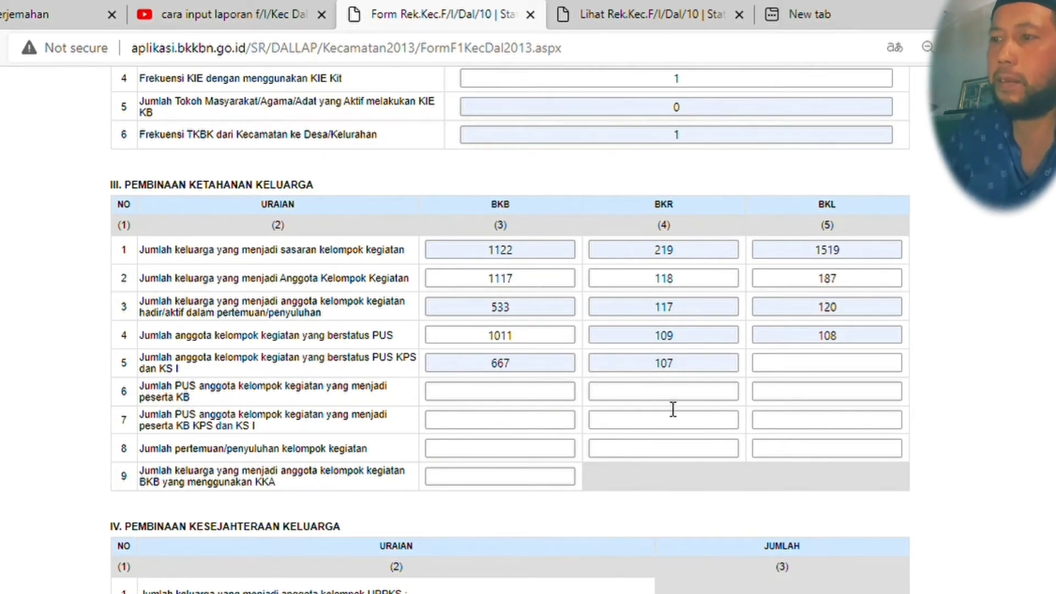
key("BackSpace")
type("9")
key("BackSpace")
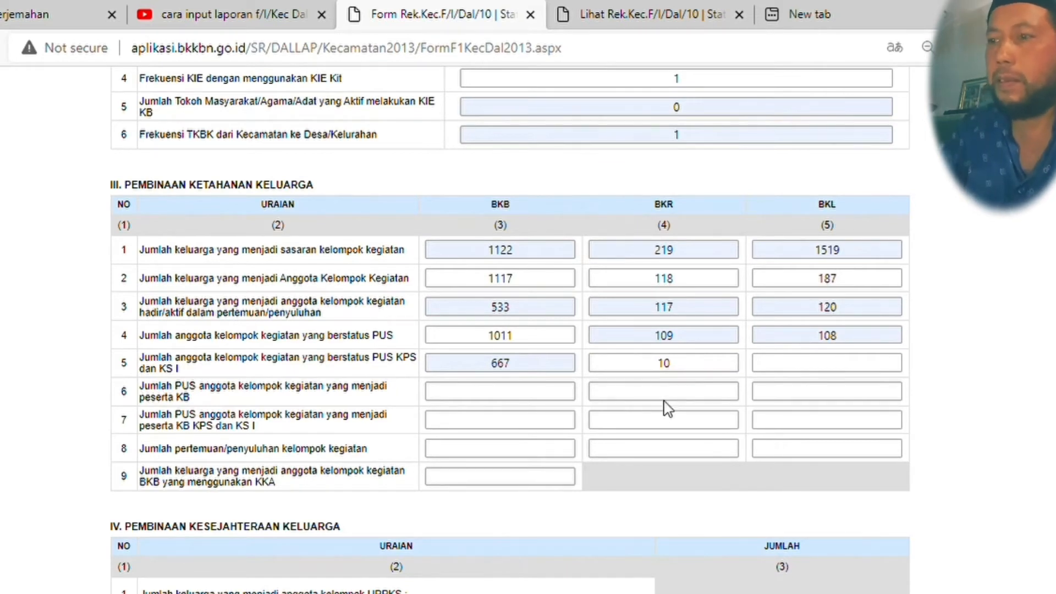
type("5")
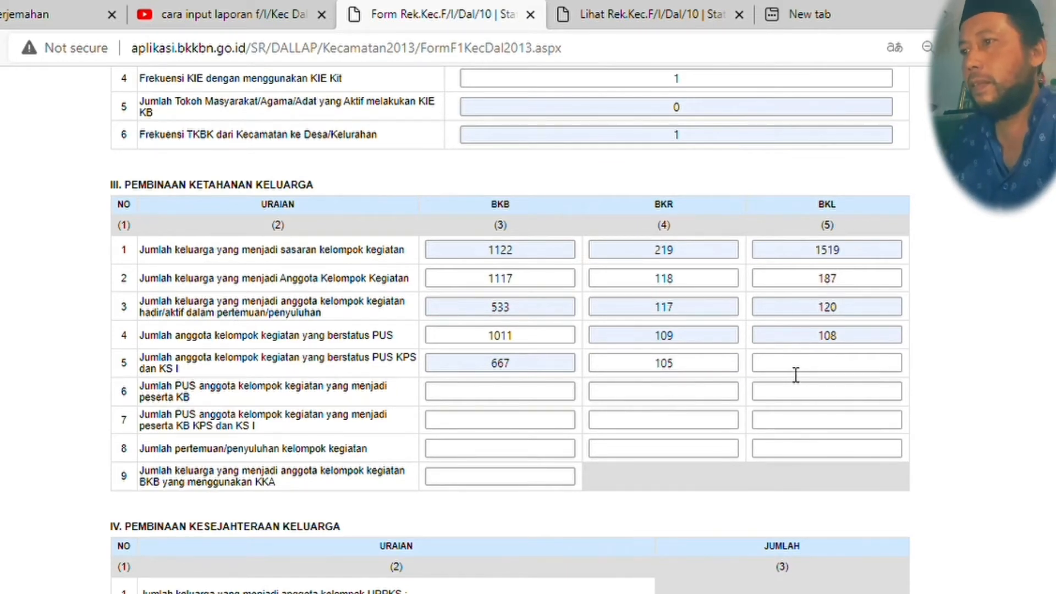
type("99")
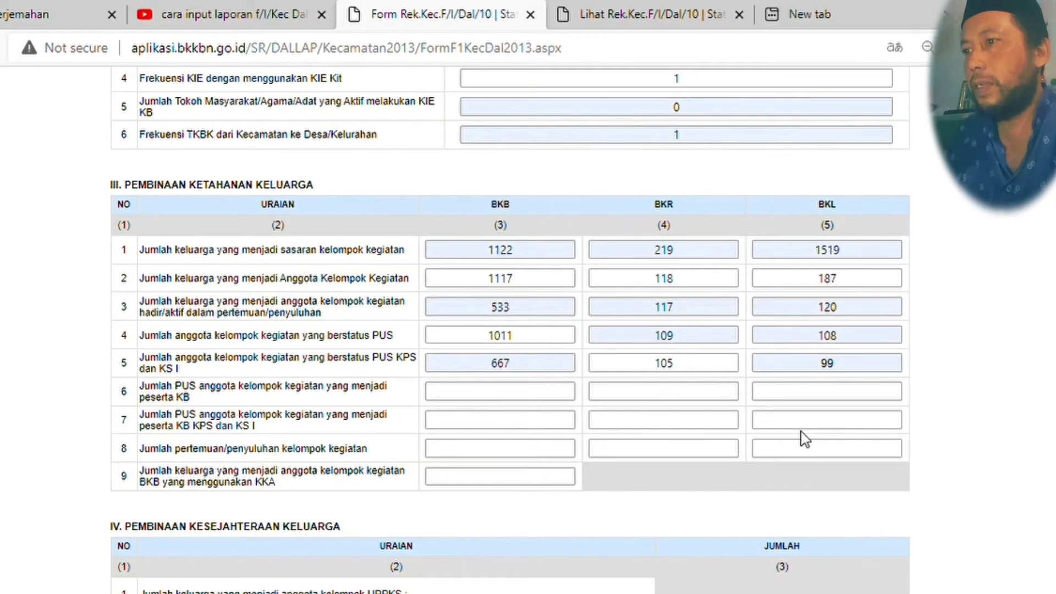
key("BackSpace")
key("BackSpace")
type("100")
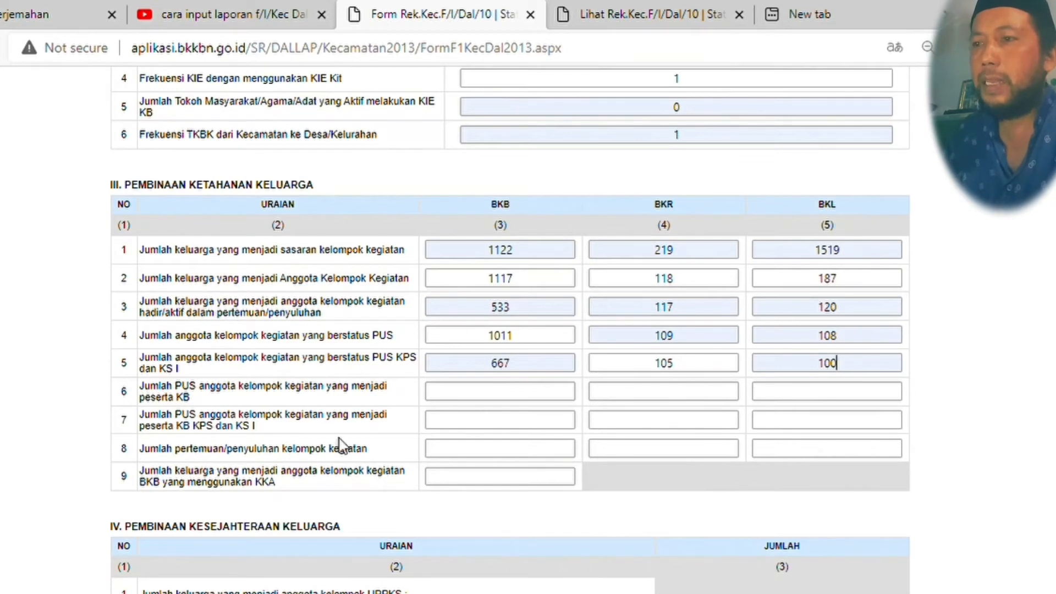
Step: Enter the counts of PUS anggota yang menjadi peserta KB: 743 for BKB, 95 for BKR and 88 for BKL
left_click(489, 394)
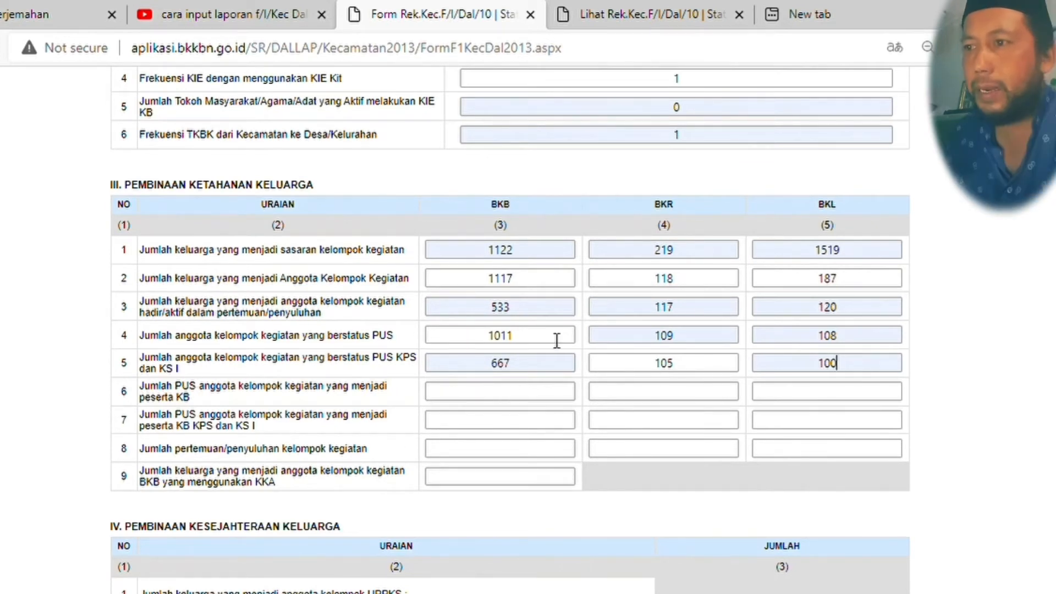
left_click(489, 342)
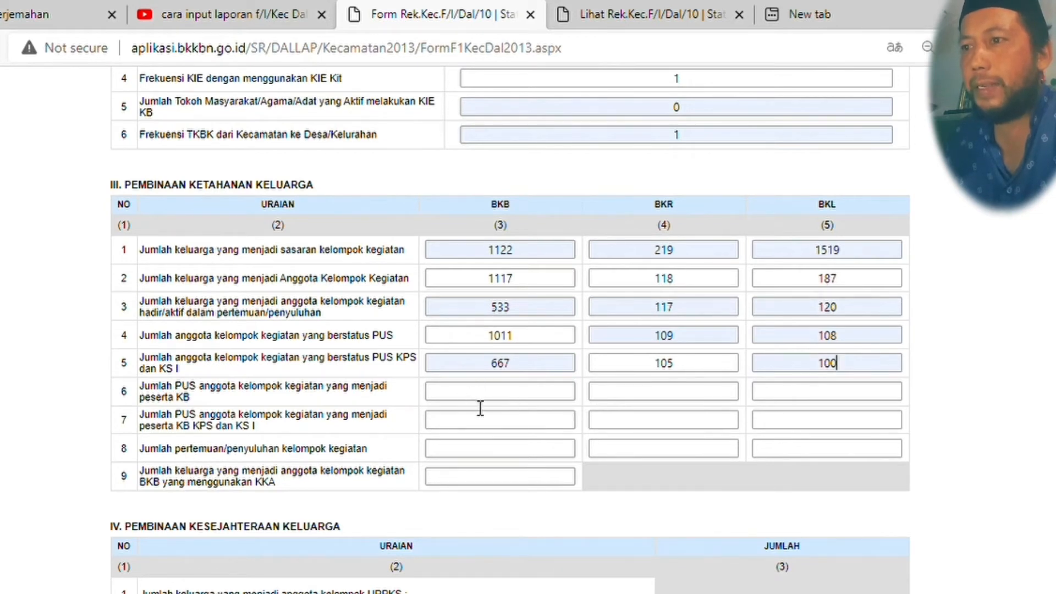
type("743")
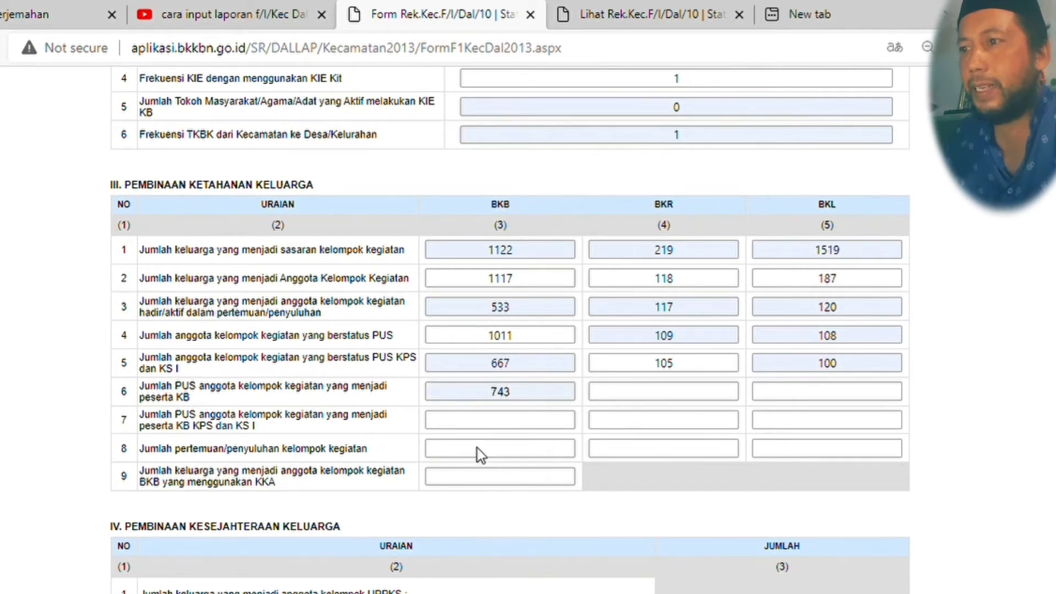
left_click(655, 393)
type("95")
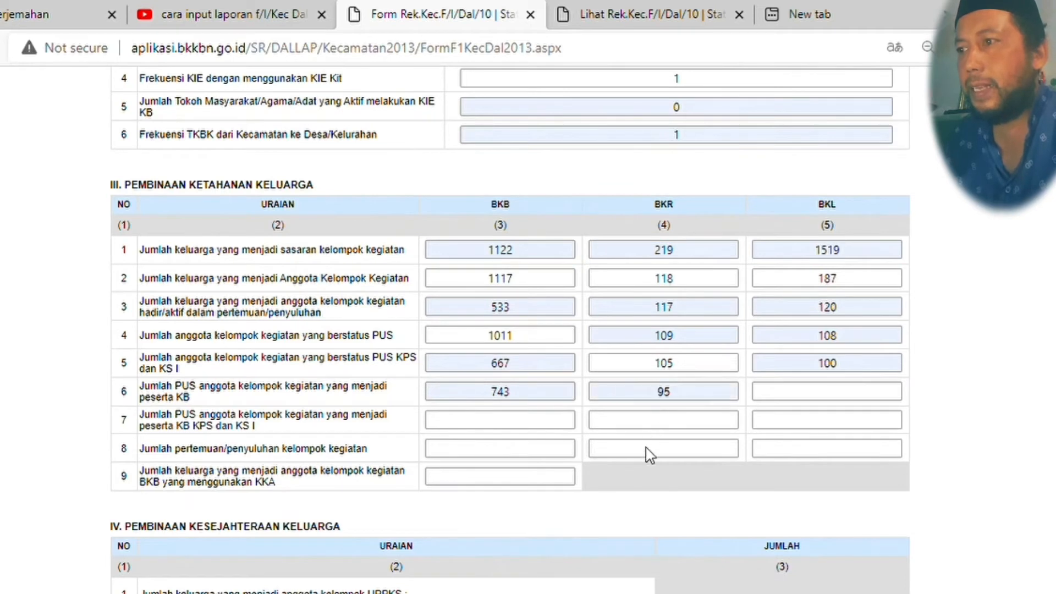
left_click(817, 394)
type("88")
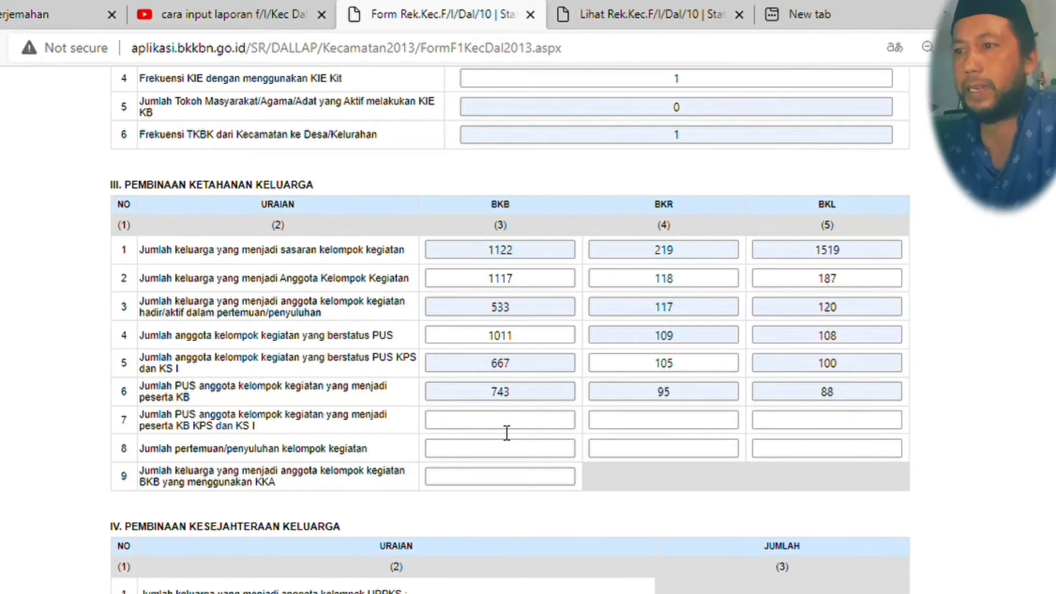
Step: Enter the counts of PUS anggota yang menjadi peserta KB KPS dan KS I: 615 for BKB, 66 for BKR and 79 for BKL
type("615")
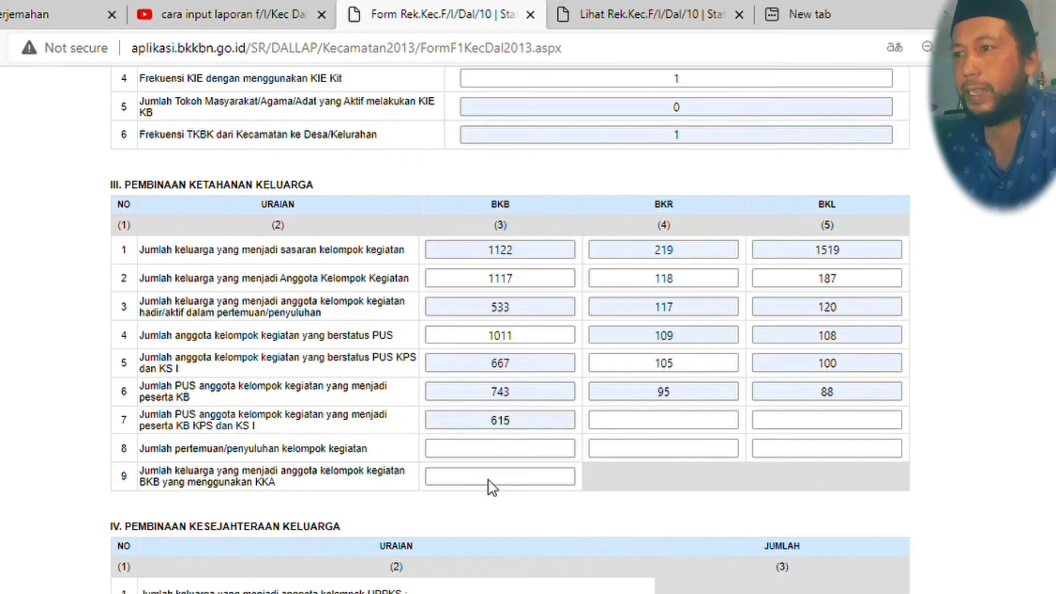
left_click(644, 424)
type("66")
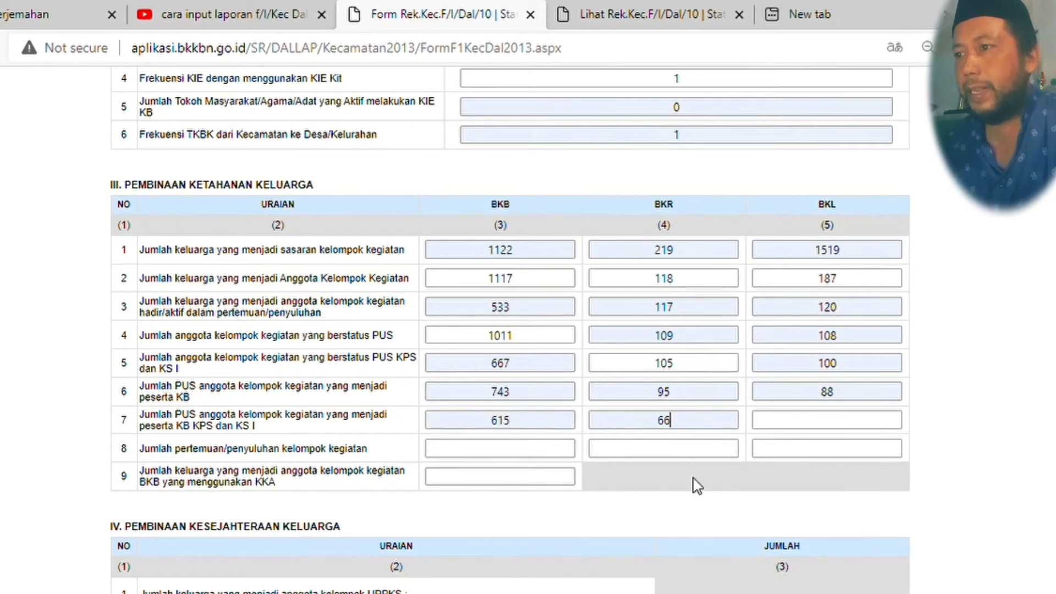
left_click(792, 424)
type("79")
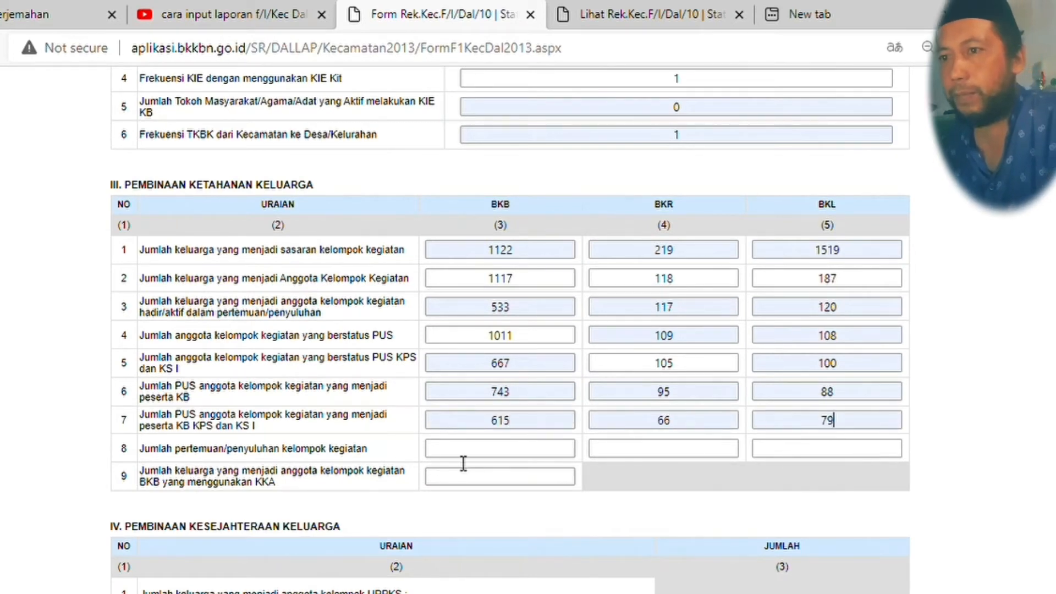
Step: Enter the numbers of pertemuan/penyuluhan kelompok kegiatan: 60 for BKB, 5 for BKR and 5 for BKL
left_click(493, 450)
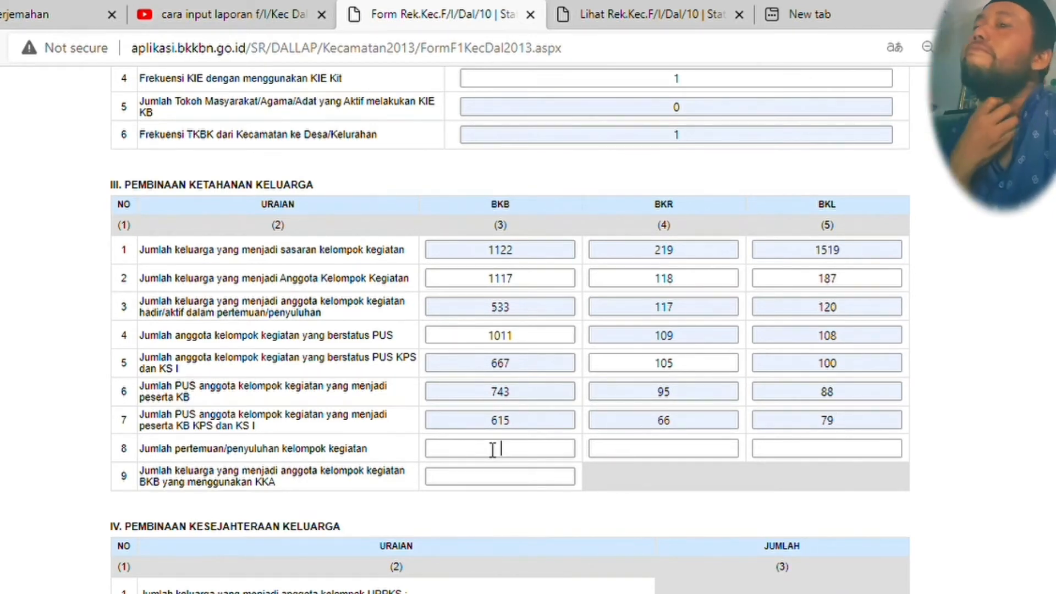
type("6")
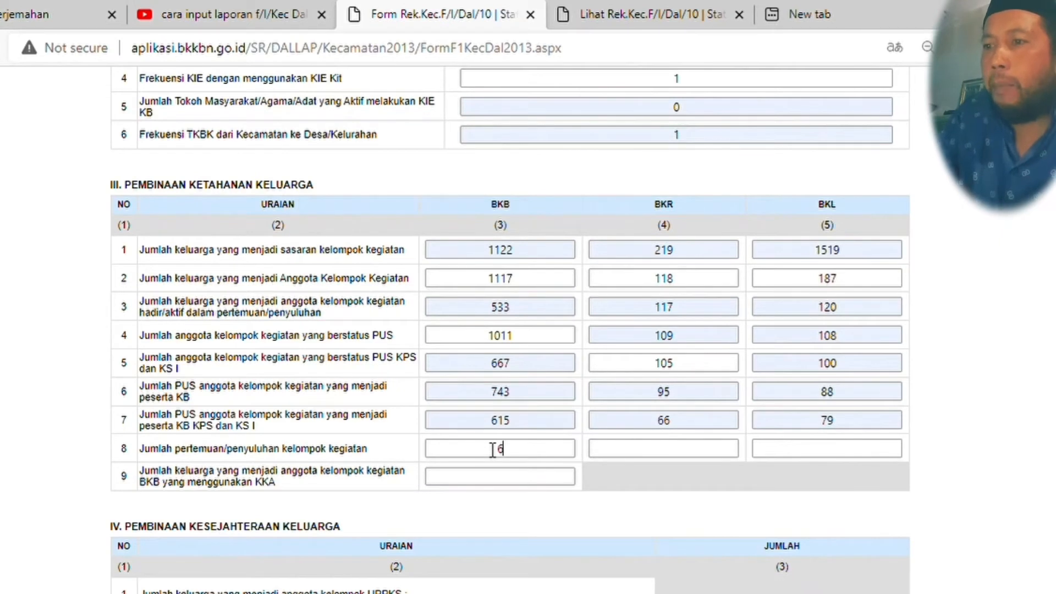
type("0")
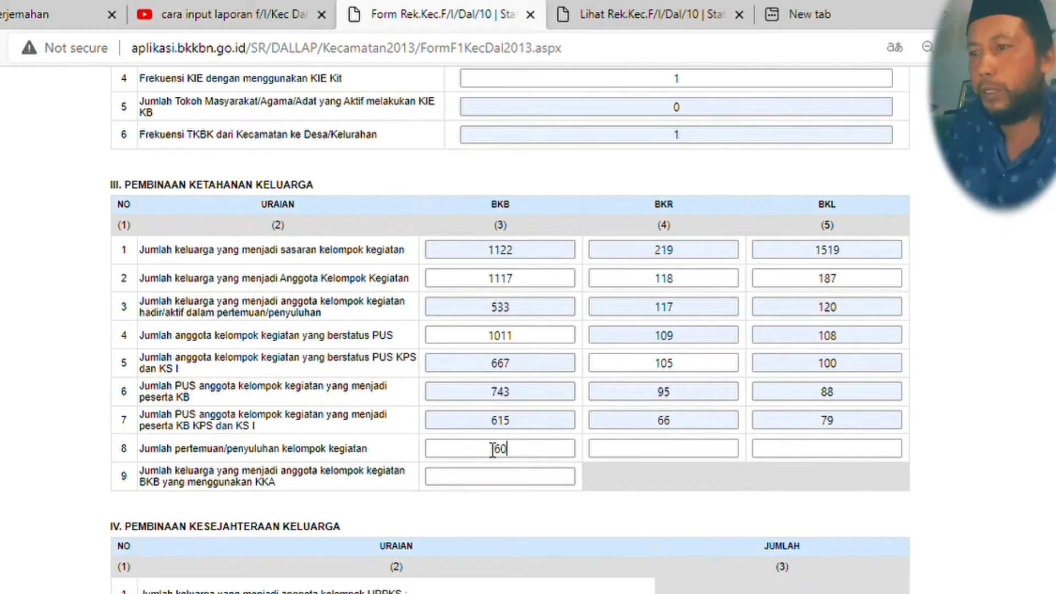
left_click(682, 457)
type("5")
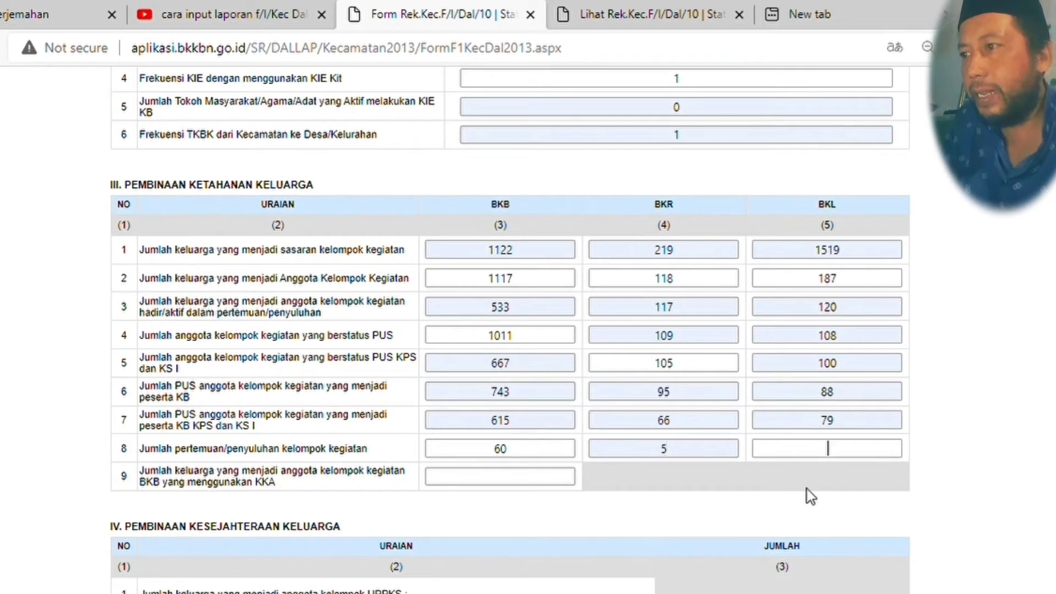
type("5")
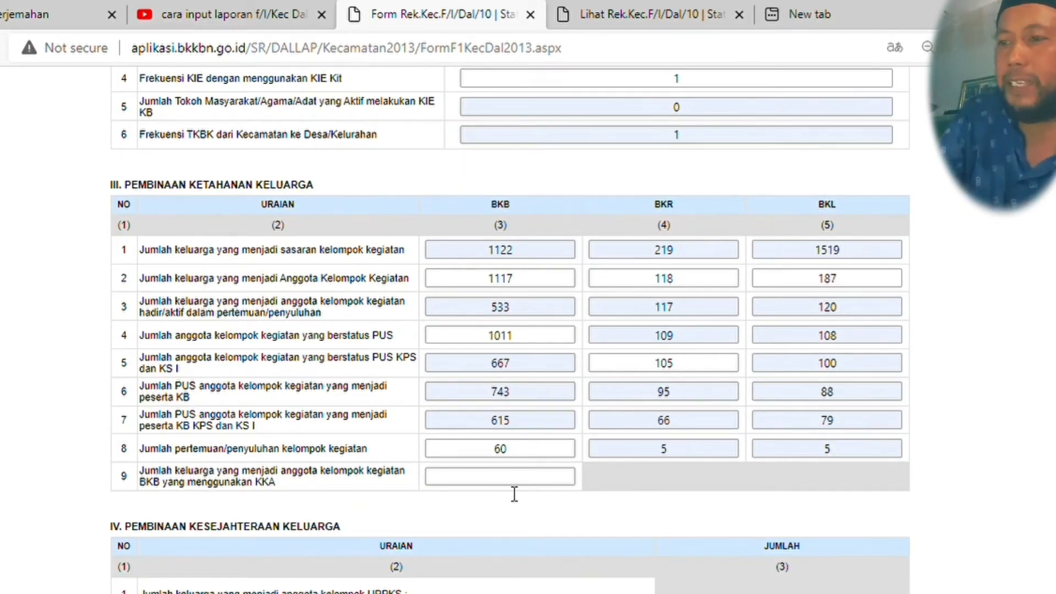
Step: Enter 533 as the number of BKB member families yang menggunakan KKA
key("Tab")
type("533")
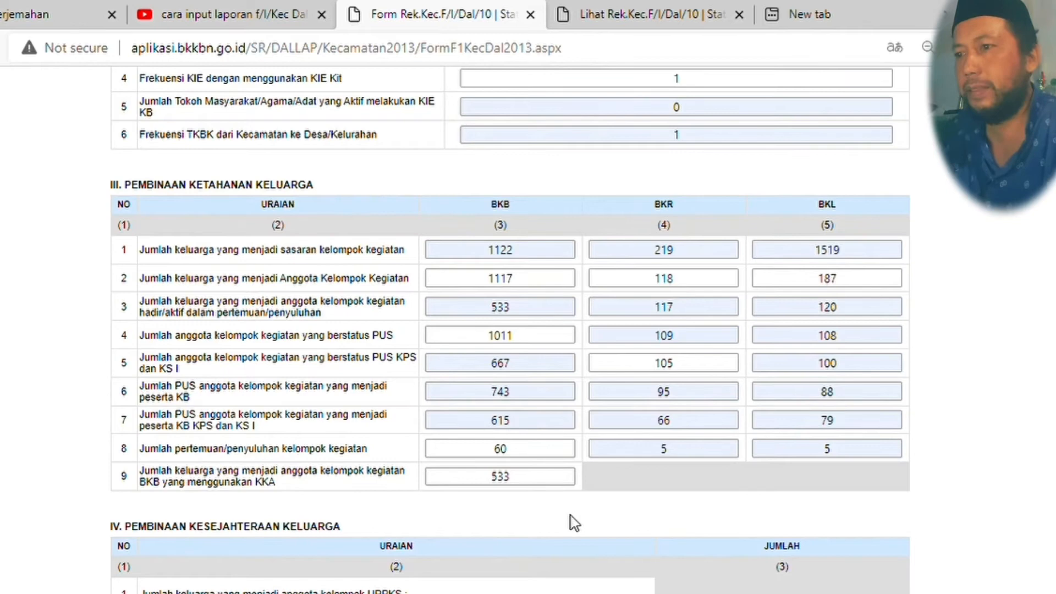
scroll(570, 516, "down", 3)
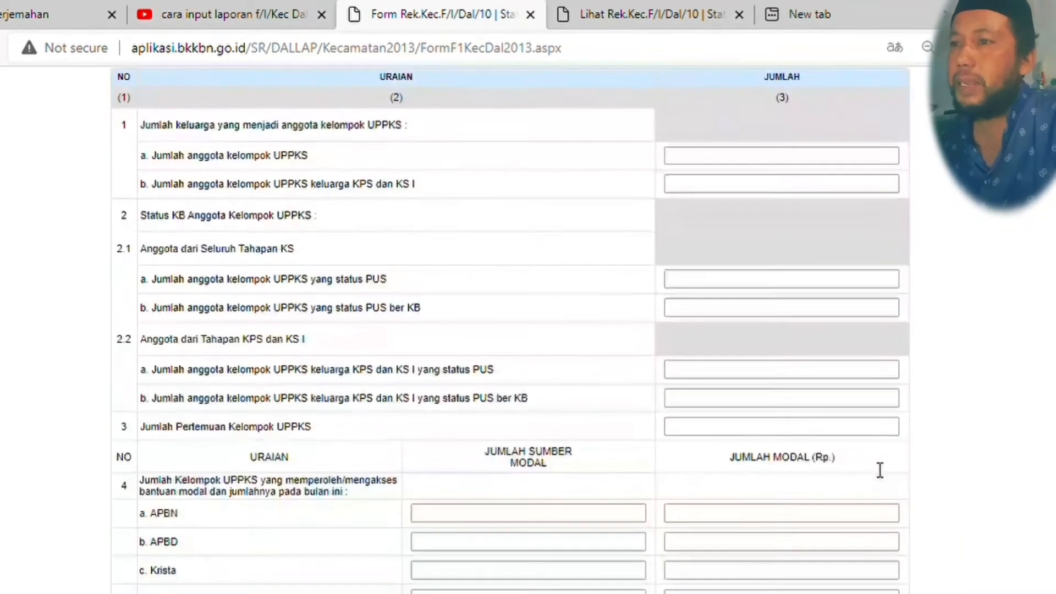
Step: Enter 1929 as the number of UPPKS group members and 882 as the members from keluarga KPS dan KS I
scroll(880, 471, "down", 5)
scroll(880, 470, "up", 2)
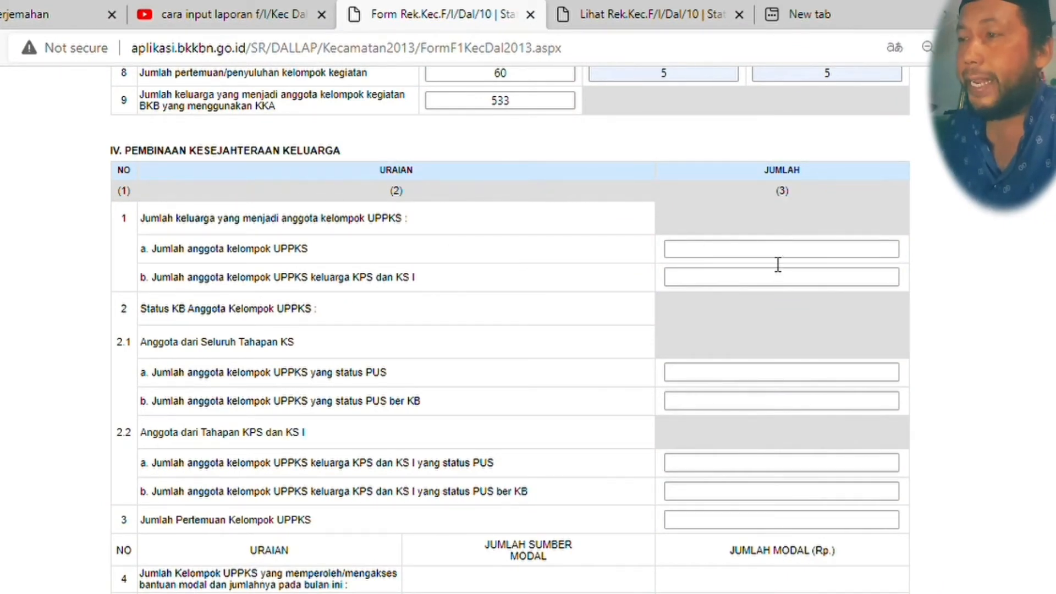
type("1929")
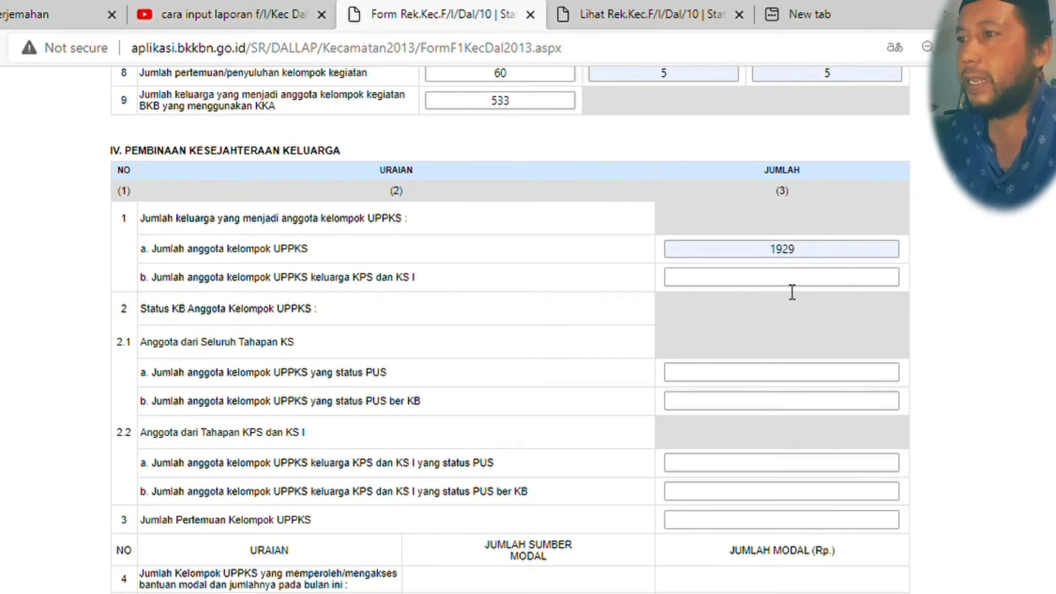
type("882")
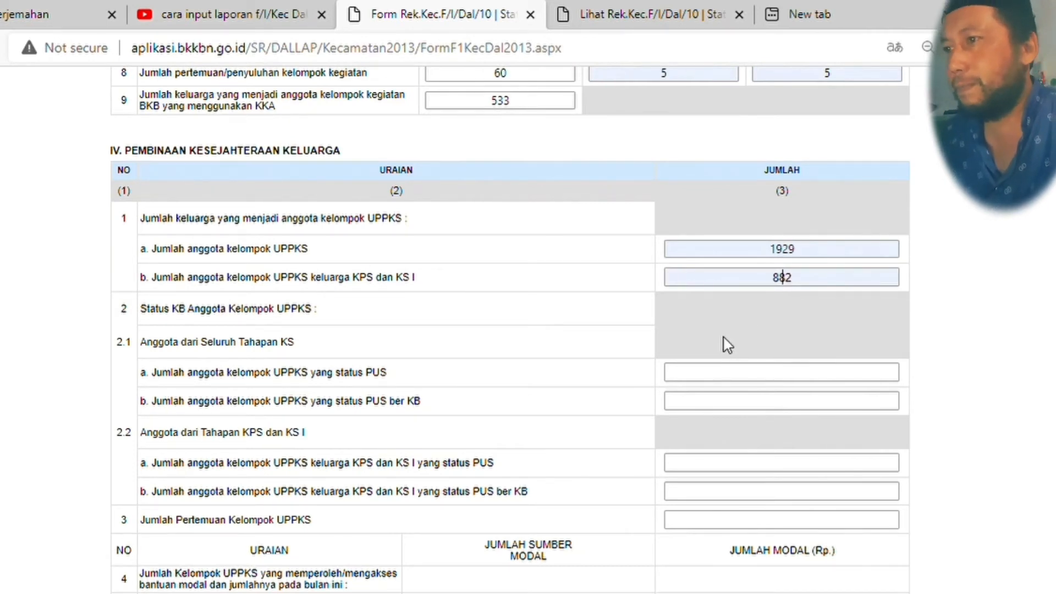
Step: Enter 872 for UPPKS members yang status PUS and 872 for those yang status PUS ber KB across seluruh tahapan KS
scroll(724, 337, "down", 2)
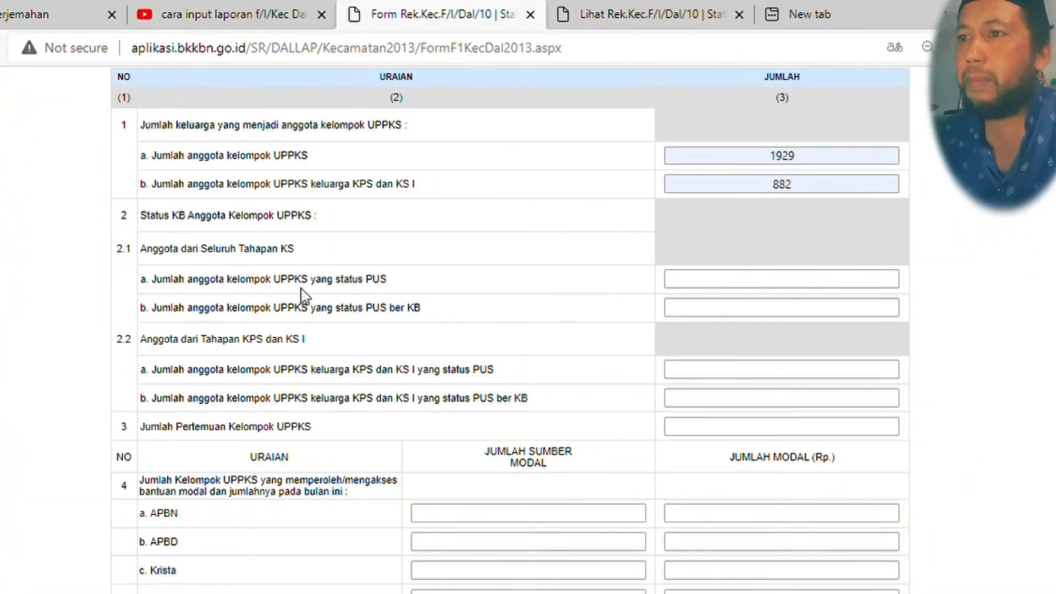
left_click(790, 284)
type("872")
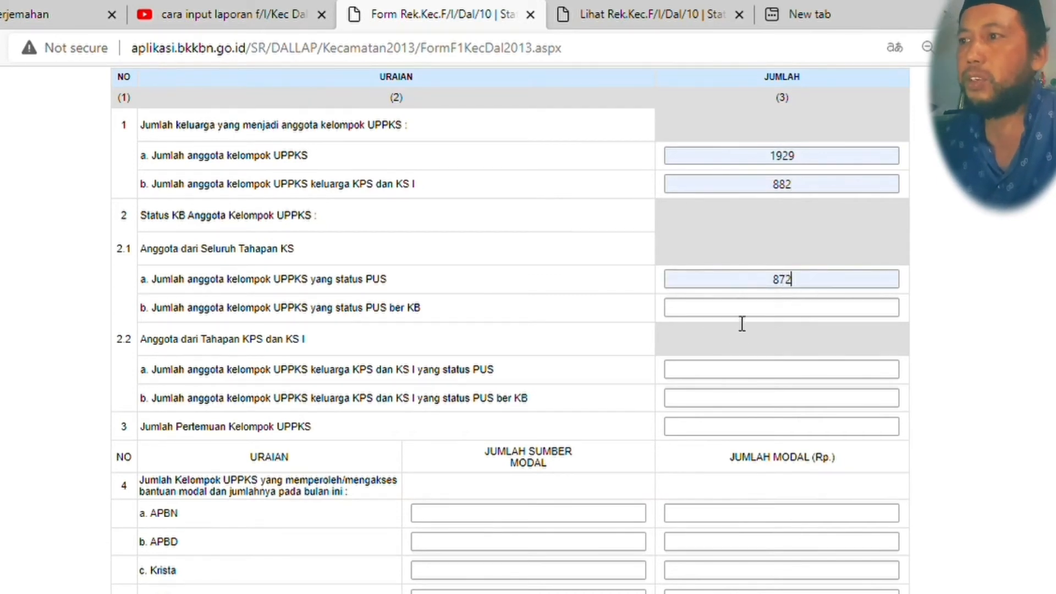
left_click(756, 309)
type("870")
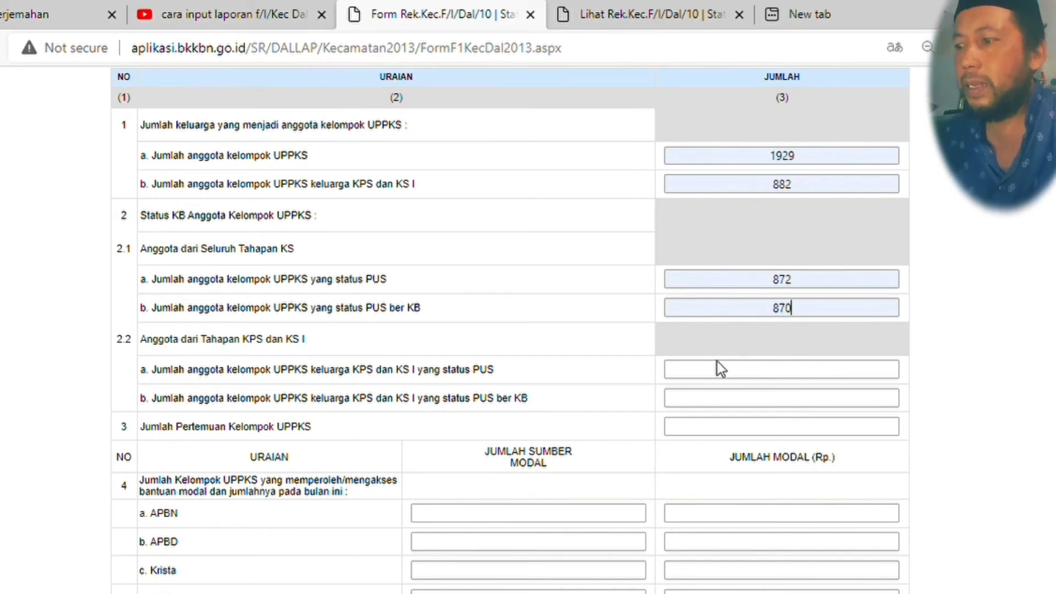
key("BackSpace")
type("3")
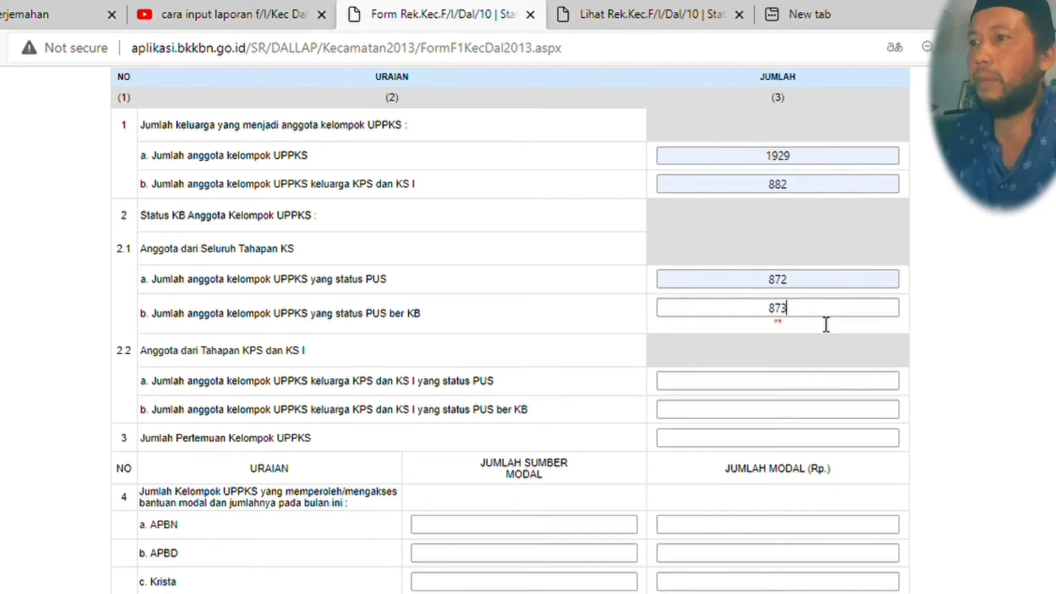
key("BackSpace")
type("2")
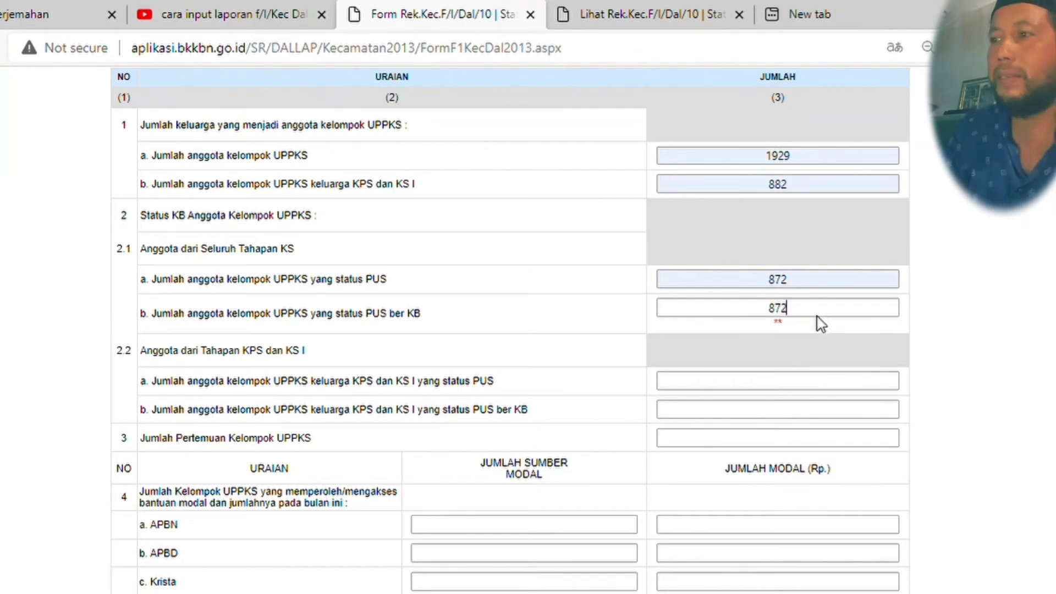
key("Tab")
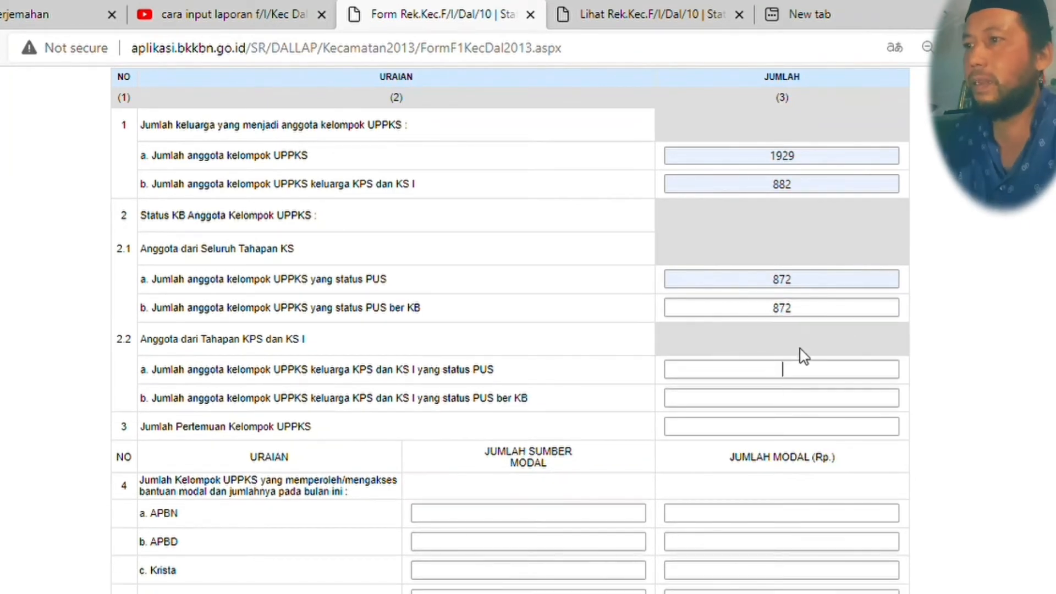
Step: Change the number of UPPKS members yang status PUS ber KB across seluruh tahapan KS to 867
left_click(815, 314)
key("BackSpace")
key("BackSpace")
type("67")
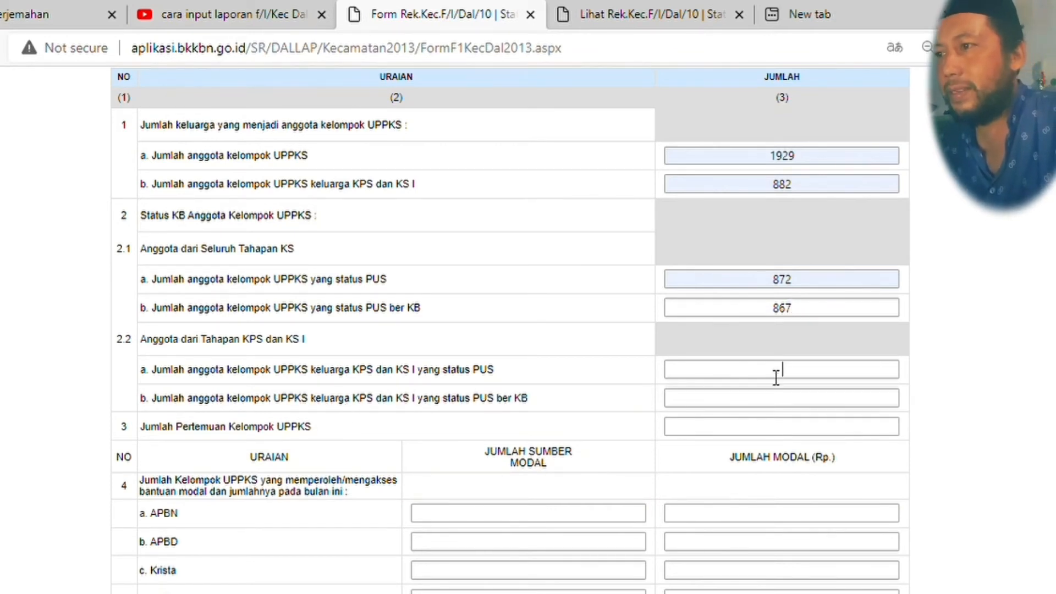
Step: Enter 829 status PUS and 777 PUS ber KB for UPPKS members from KPS dan KS I, and 10 UPPKS group meetings
type("829")
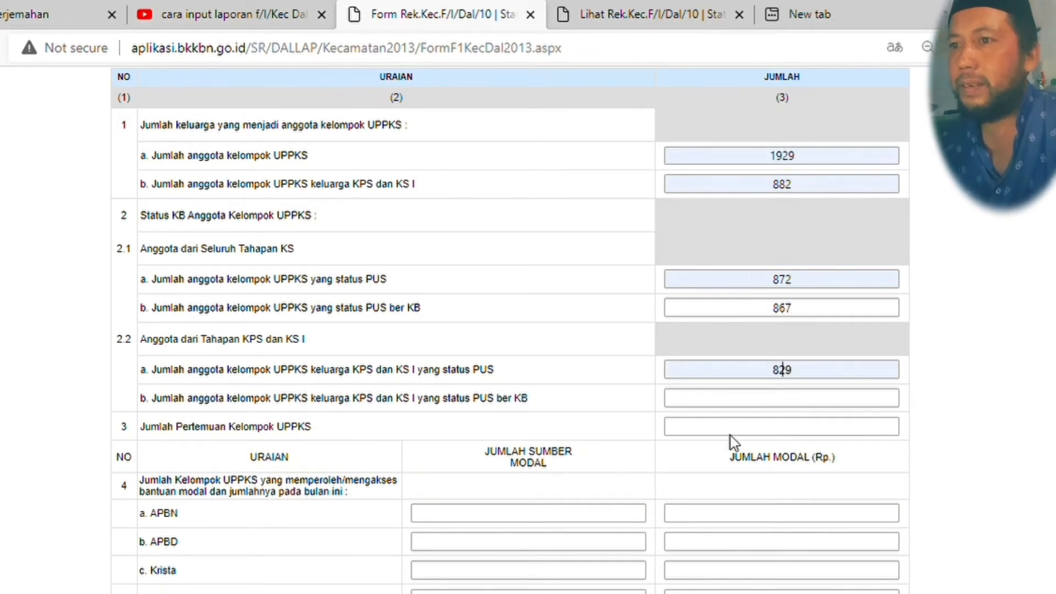
left_click(837, 403)
type("77")
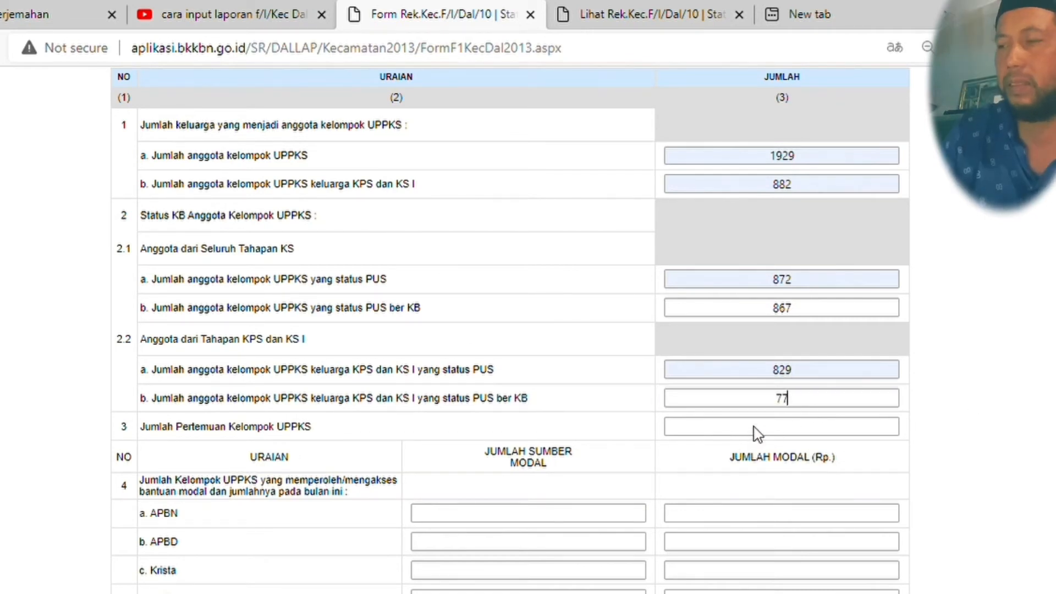
type("7")
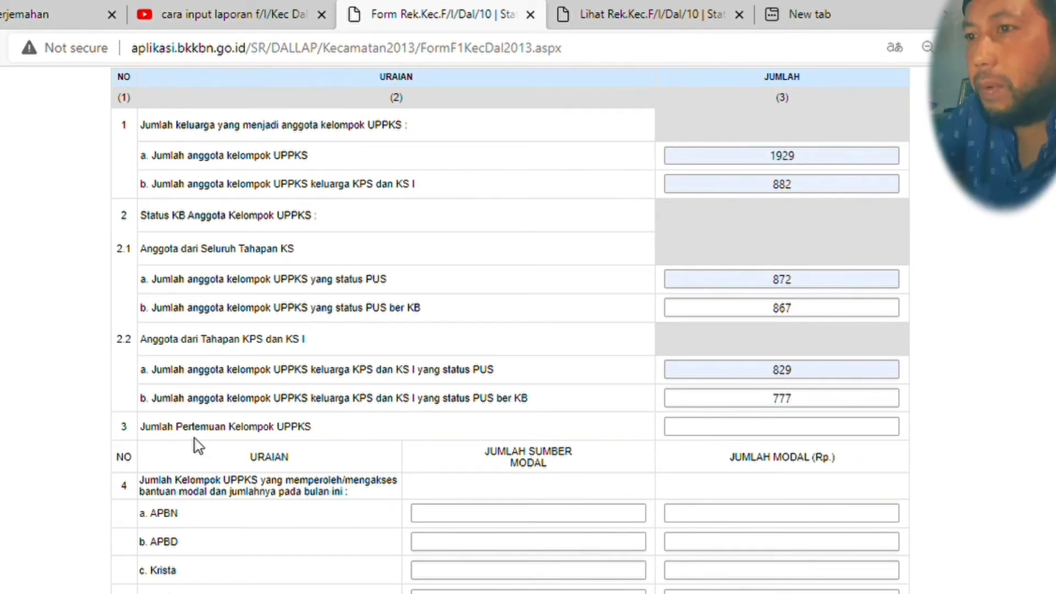
left_click(807, 434)
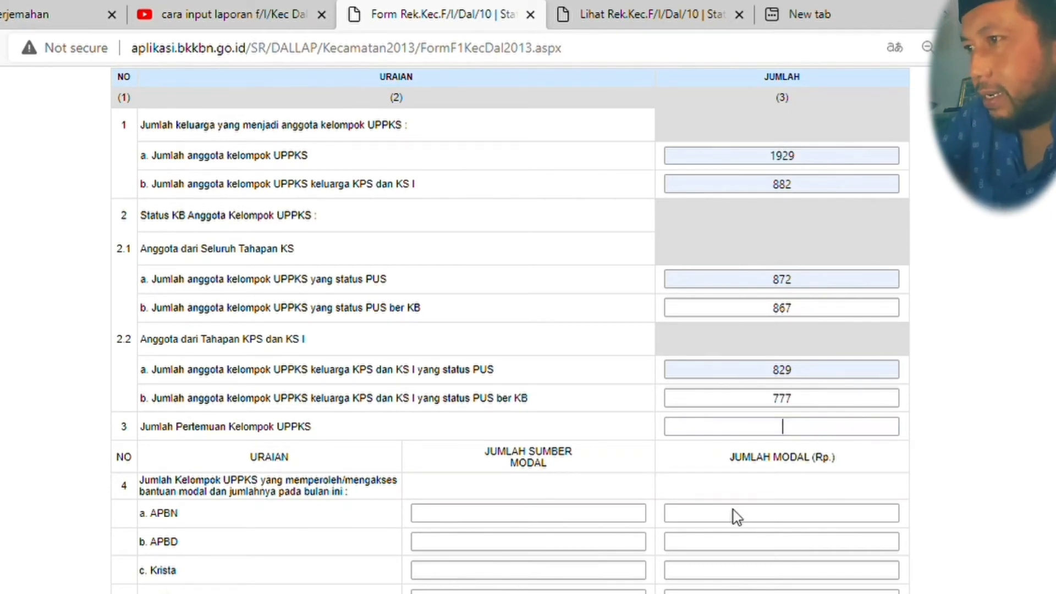
type("10")
Step: Enter 0 as the jumlah sumber modal for APBN, APBD, Krista, KUR, PNPM and Lainnya
scroll(871, 471, "down", 3)
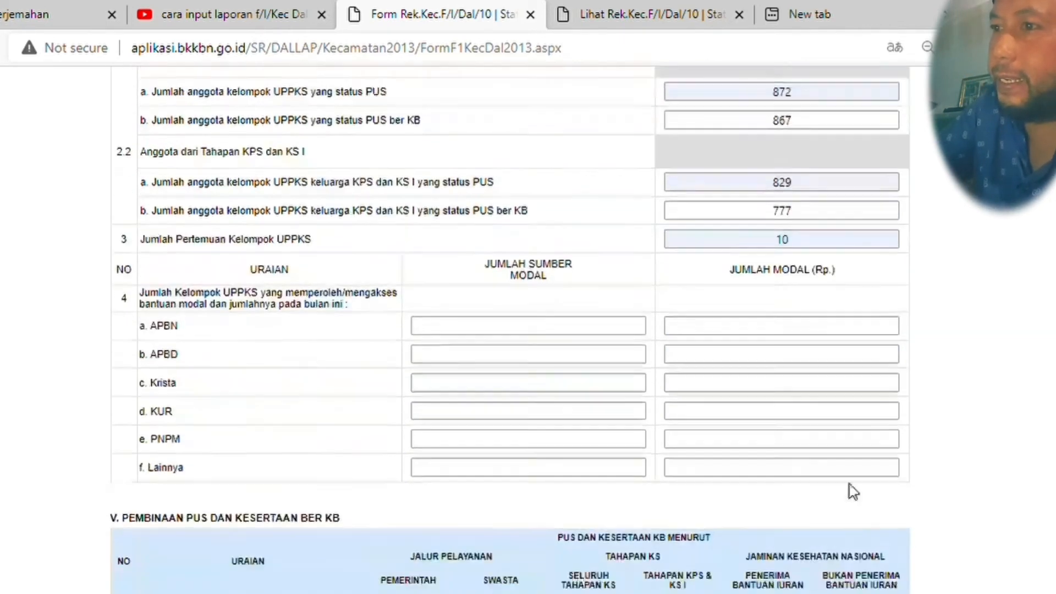
left_click(500, 336)
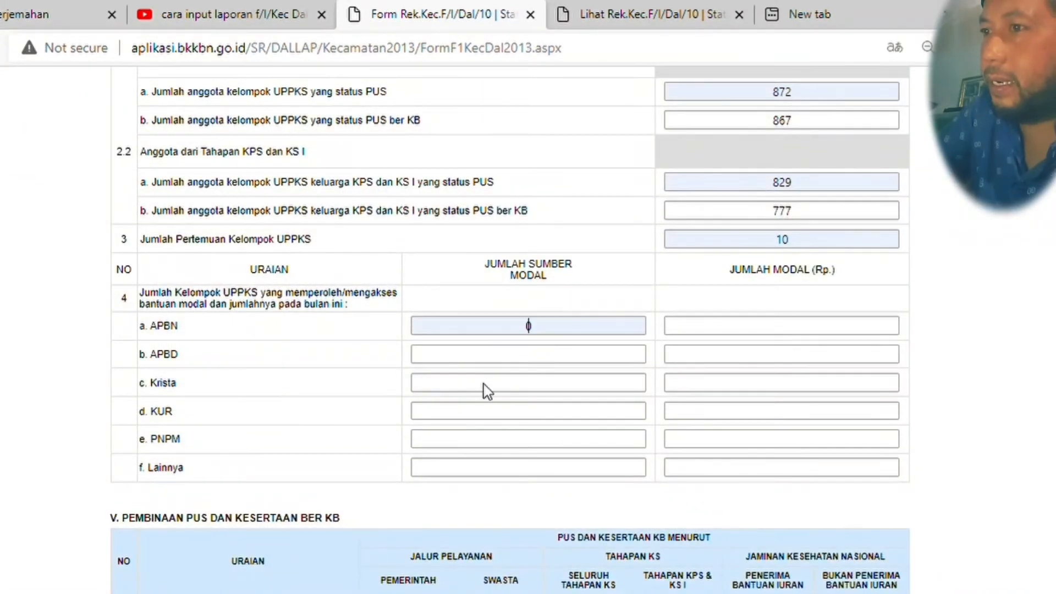
type("0")
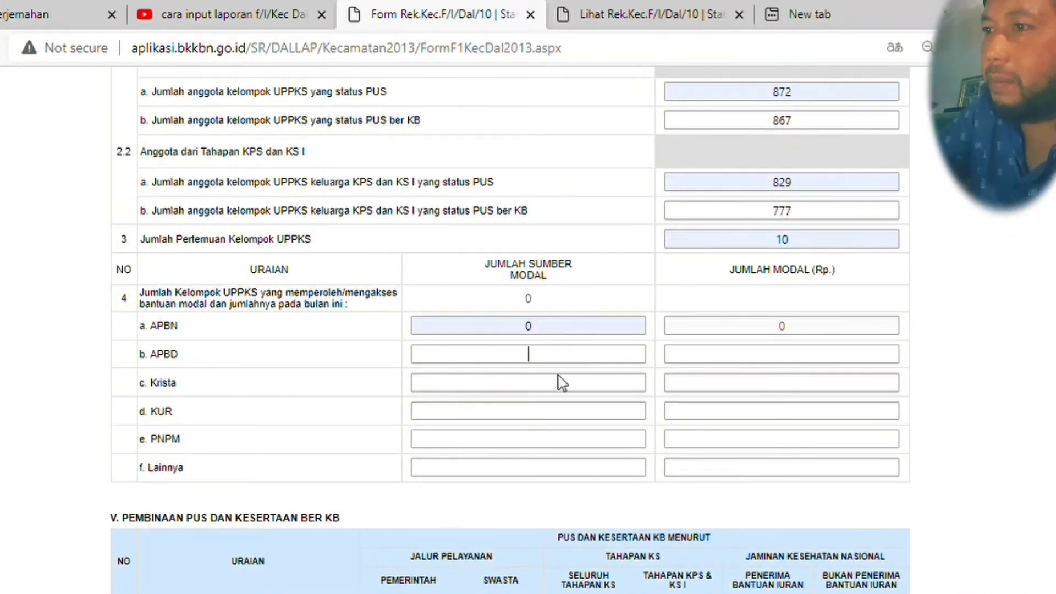
key("Tab")
type("0")
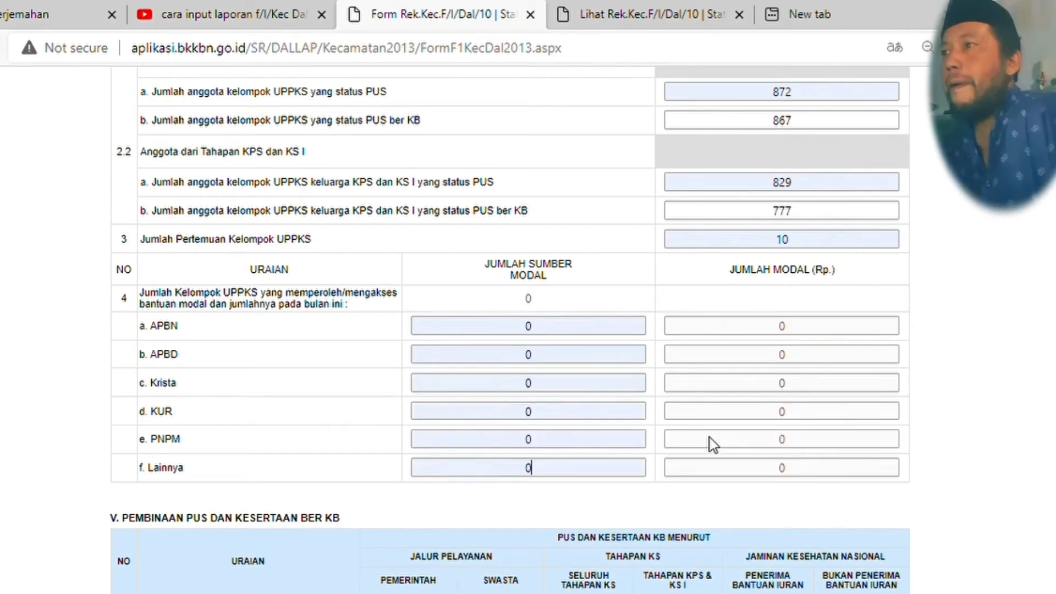
Step: Enter the IUD active KB participants by jalur pelayanan in section V: 490 for Pemerintah and 217 for Swasta
scroll(758, 347, "down", 9)
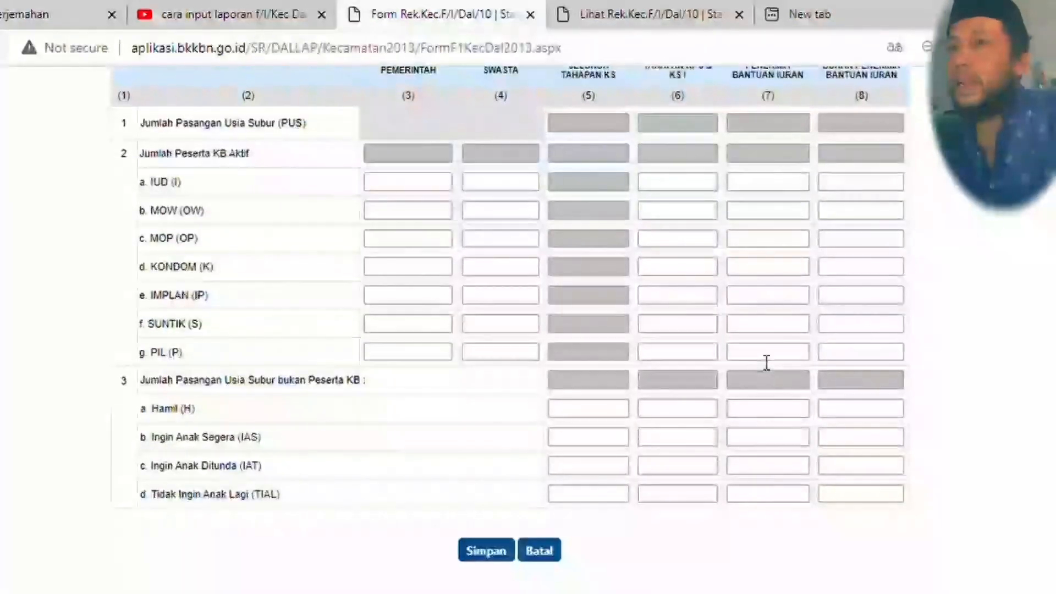
scroll(766, 362, "up", 5)
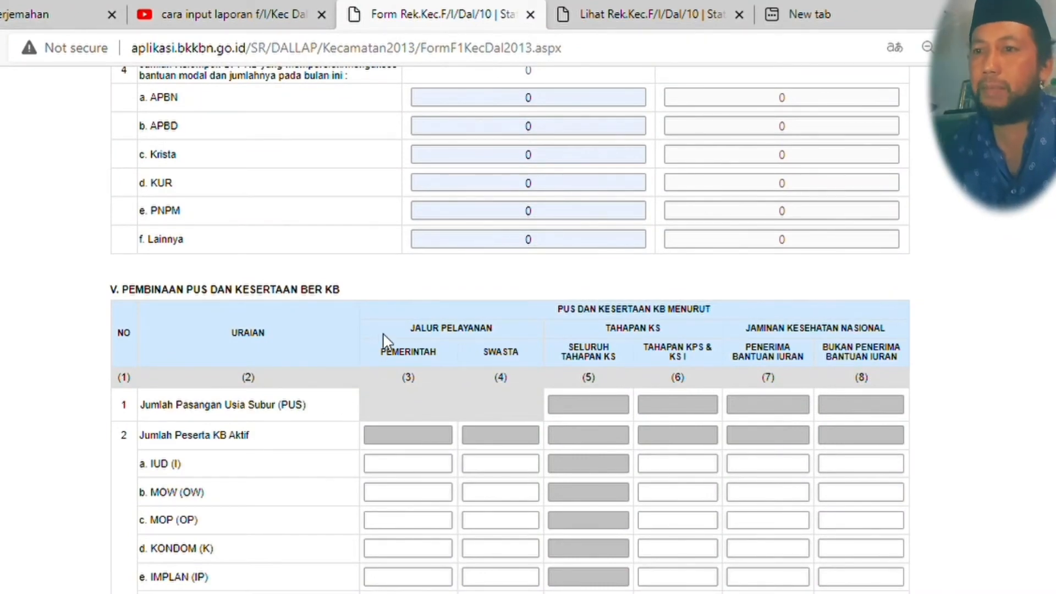
scroll(414, 404, "down", 1)
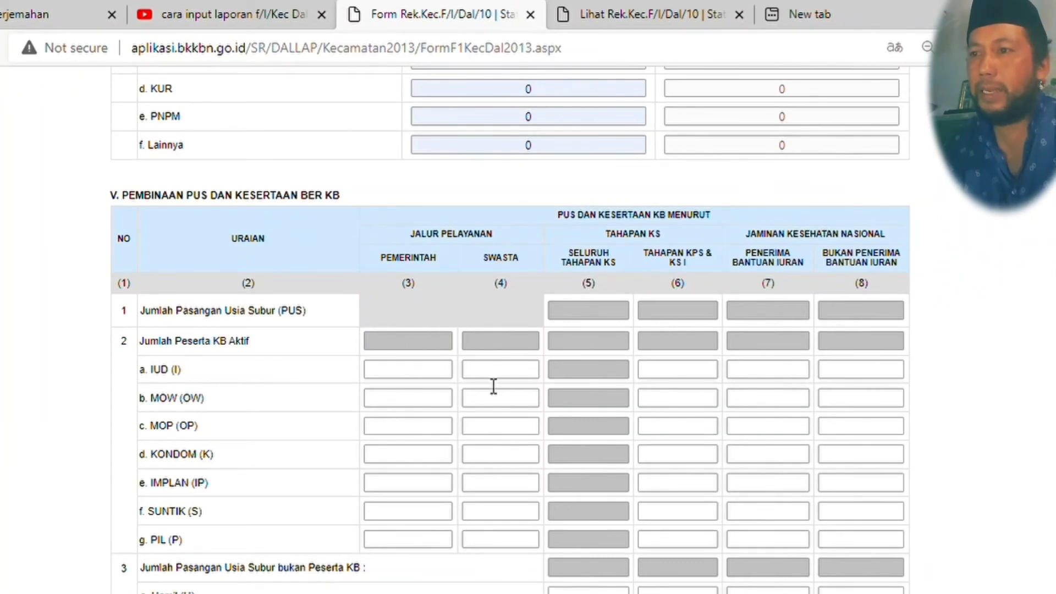
left_click(444, 381)
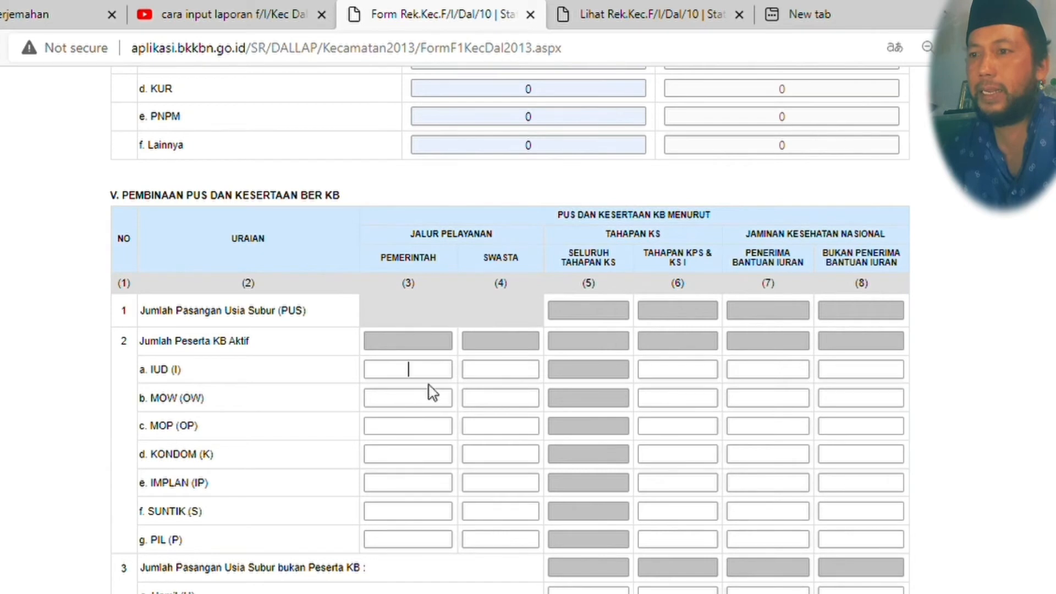
type("490")
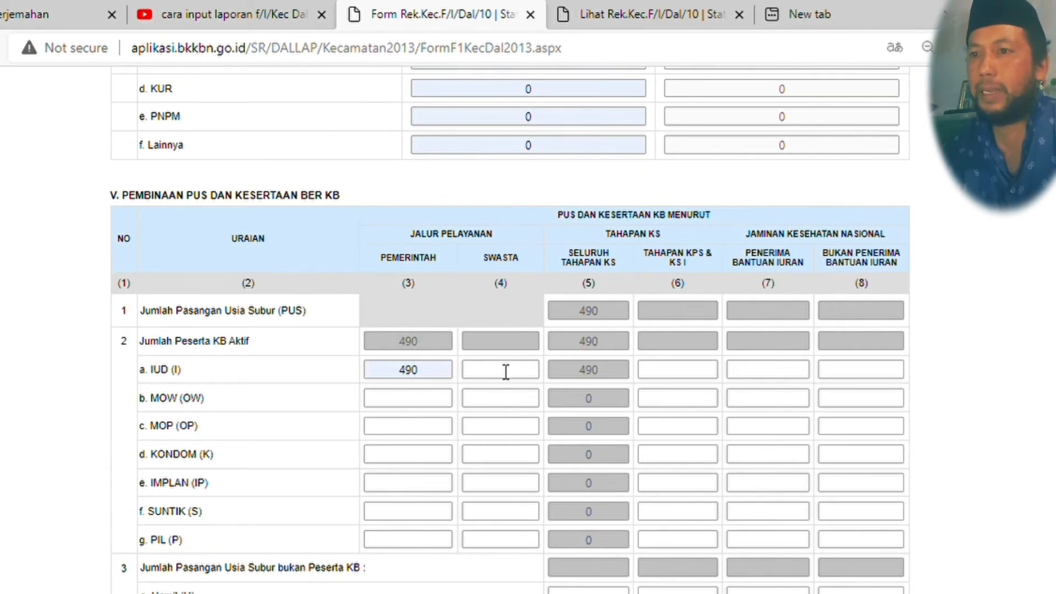
left_click(505, 373)
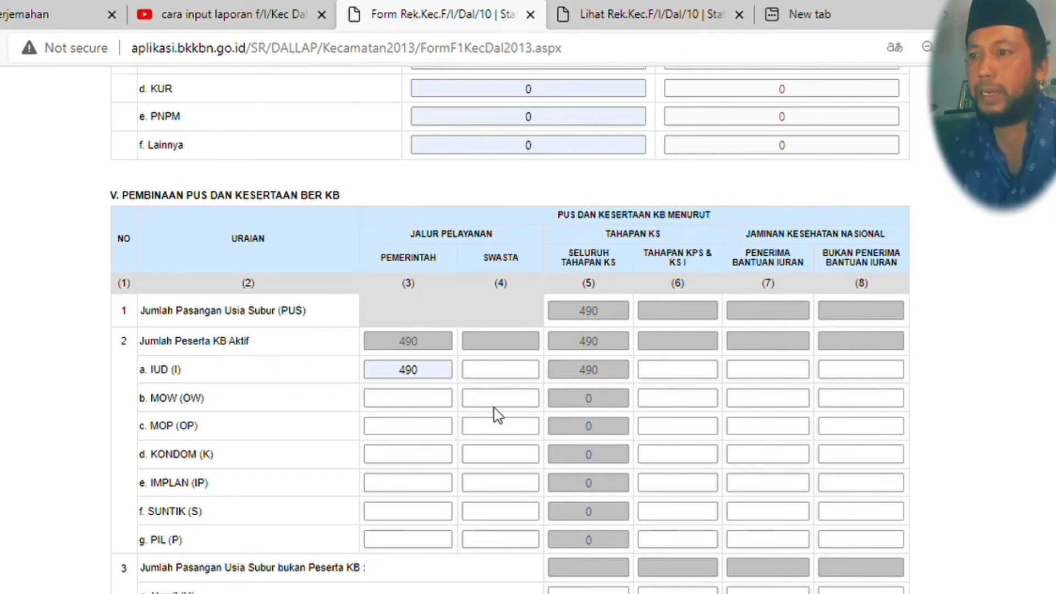
type("217")
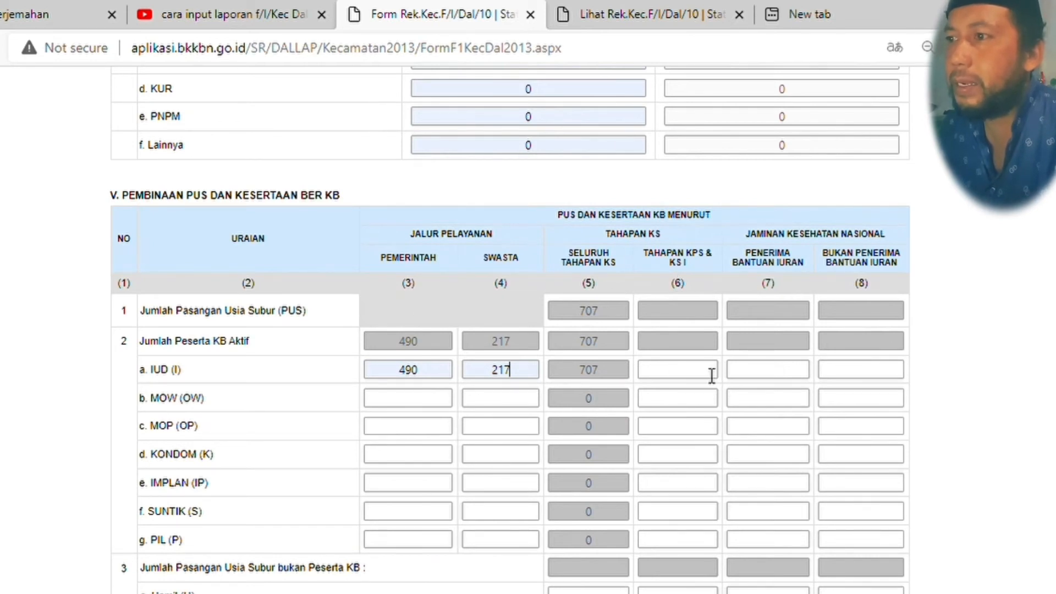
Step: Enter the remaining IUD counts: 490 for Tahapan KPS & KS I, 490 for Penerima Bantuan Iuran and 217 for Bukan Penerima
left_click(693, 377)
type("490")
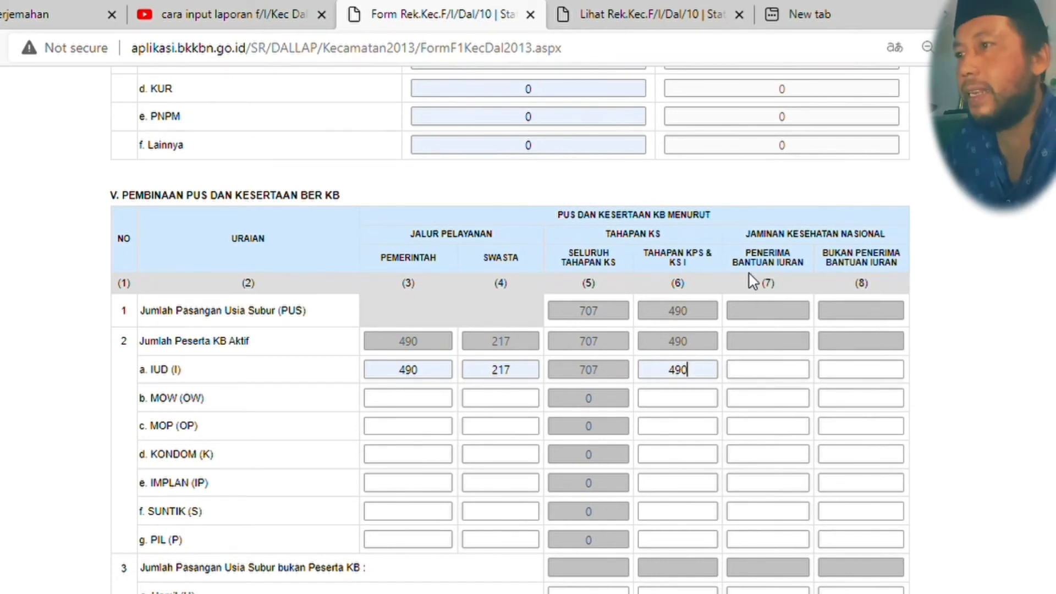
left_click(785, 370)
type("490")
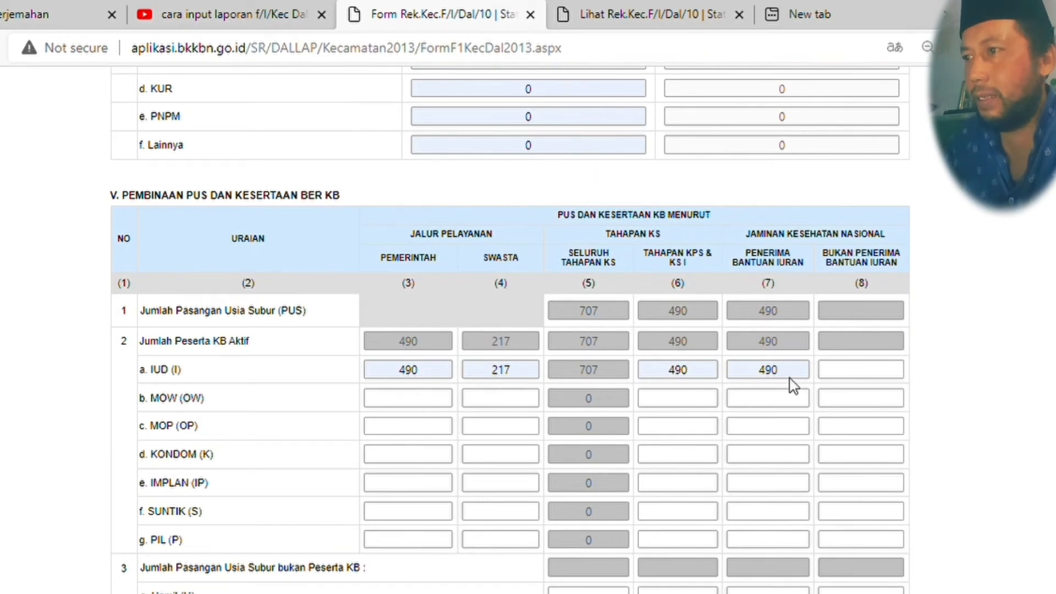
left_click(865, 373)
type("217")
left_click(857, 461)
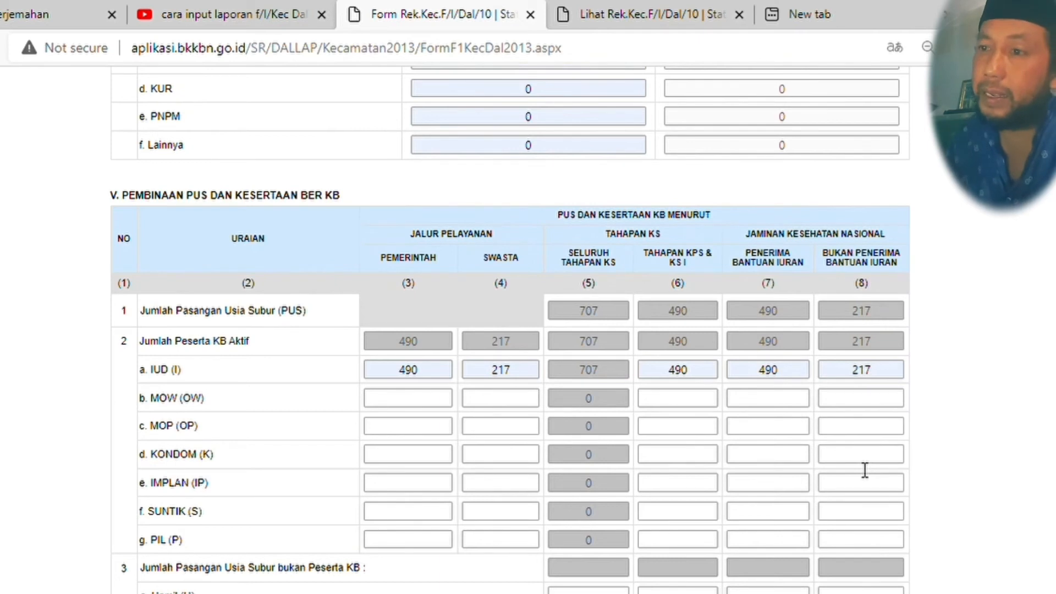
Step: Fill MOW with 117/7/117/117/7, MOP with 9/1/9/9/1, KONDOM with 33/23/33/33/22 and IMPLAN with 343/32/343/343/32 across the five editable columns
left_click(418, 400)
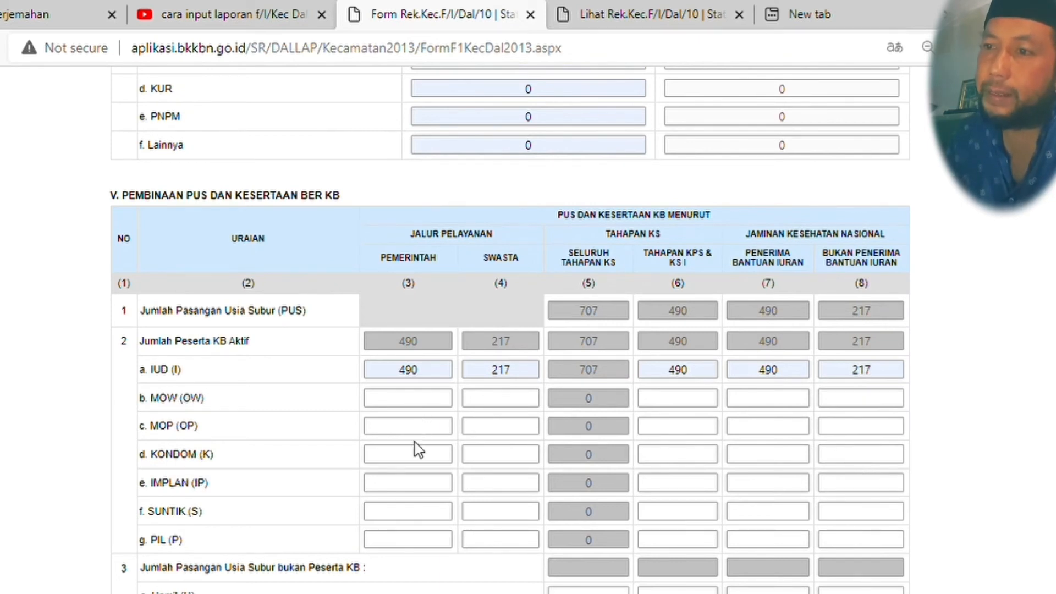
type("117")
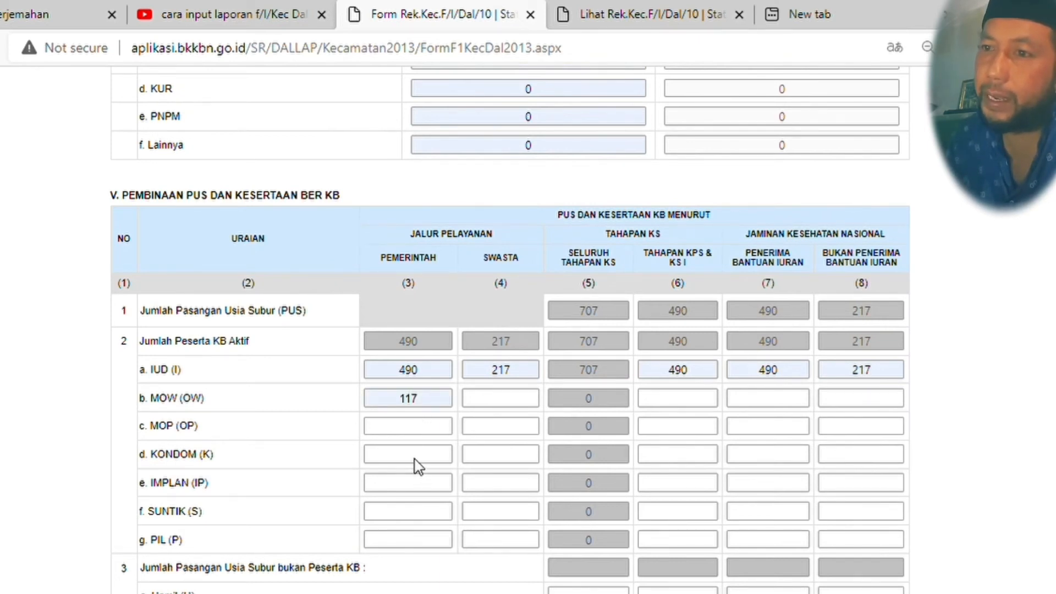
key("Tab")
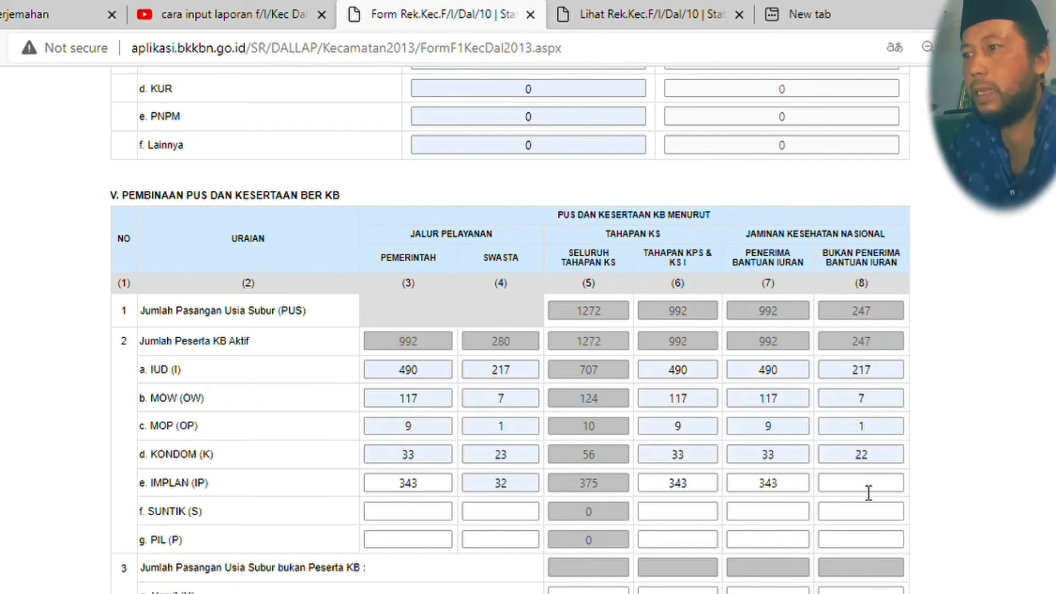
type("32")
left_click(975, 489)
Step: Fill SUNTIK with 1043/877/1043/1043/877 and PIL with 419/100/419/419/100 across the five editable columns
scroll(975, 489, "down", 3)
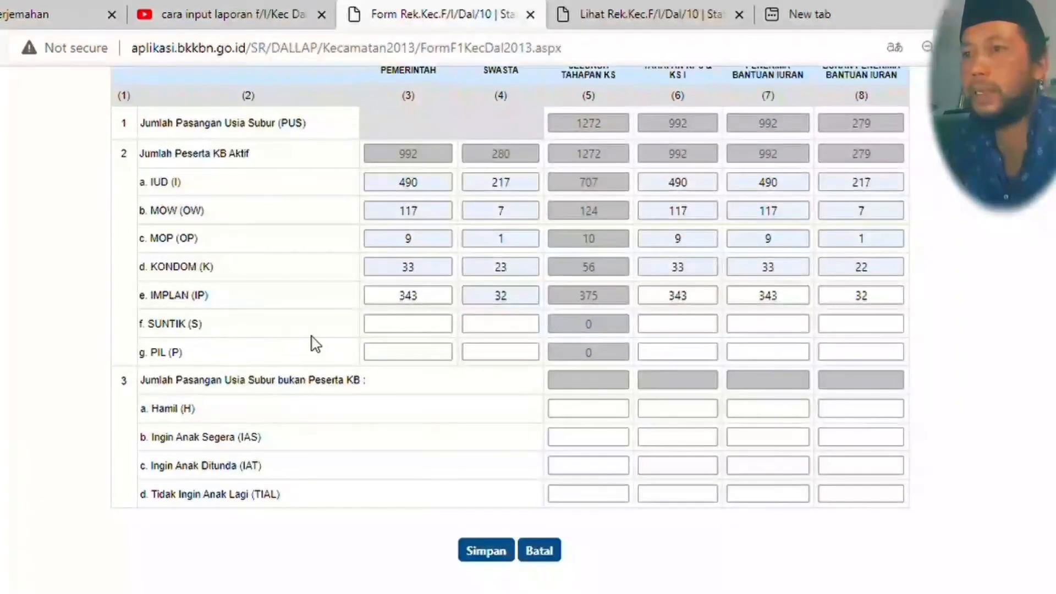
left_click(418, 327)
type("1040")
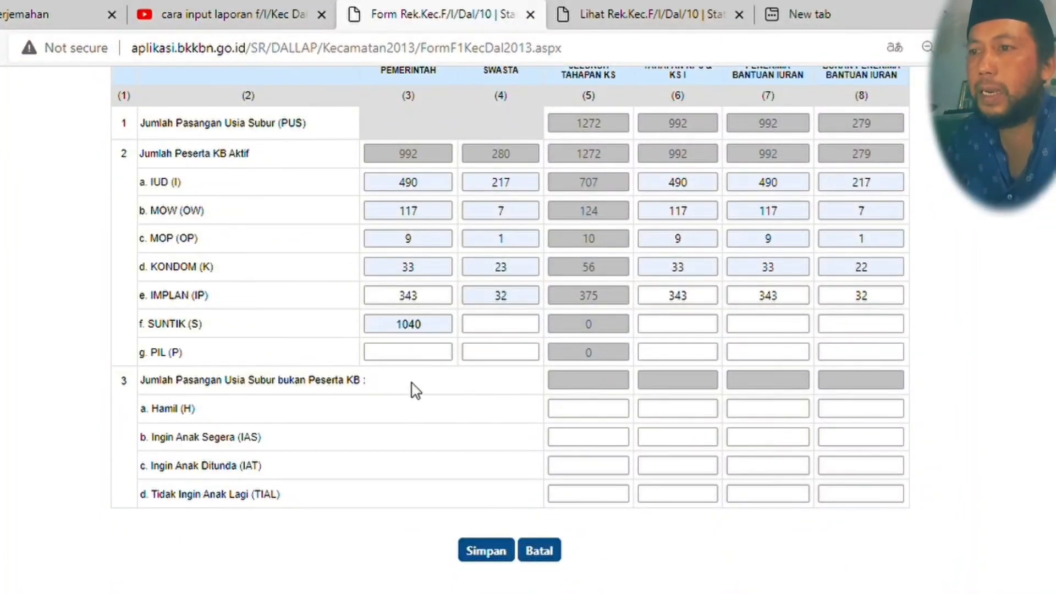
key("BackSpace")
key("BackSpace")
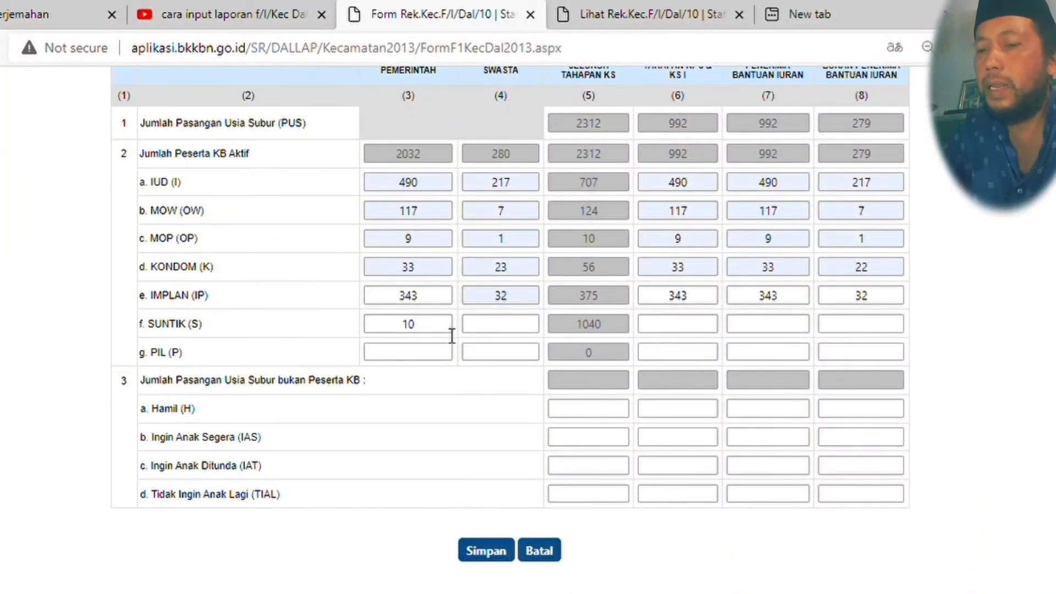
type("43")
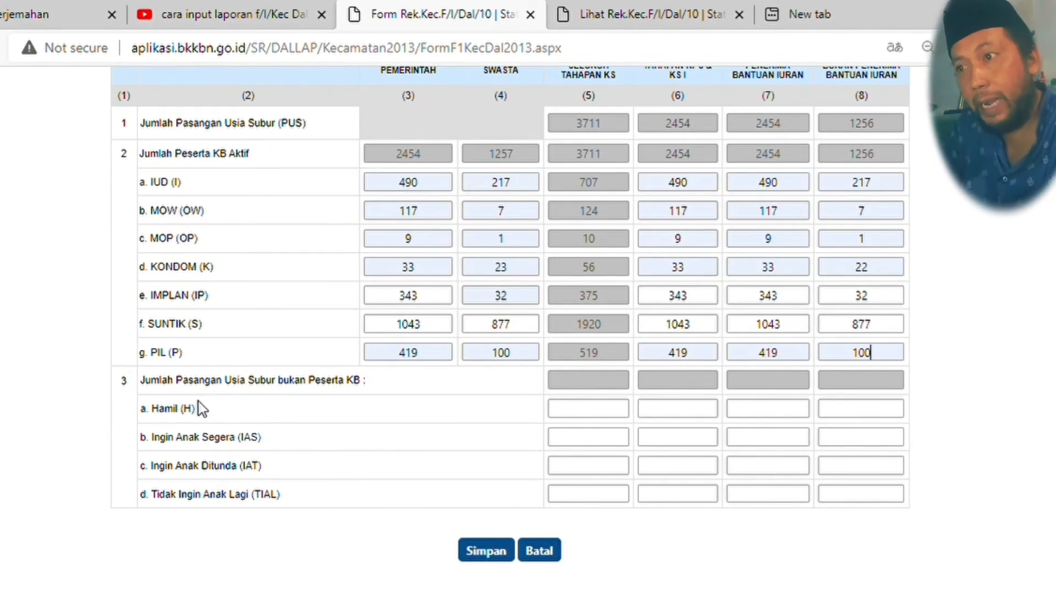
Step: Enter the Hamil (H) counts for PUS not using KB in section V: 125, 75, 75 and 50 across columns 5 to 8
left_click(607, 419)
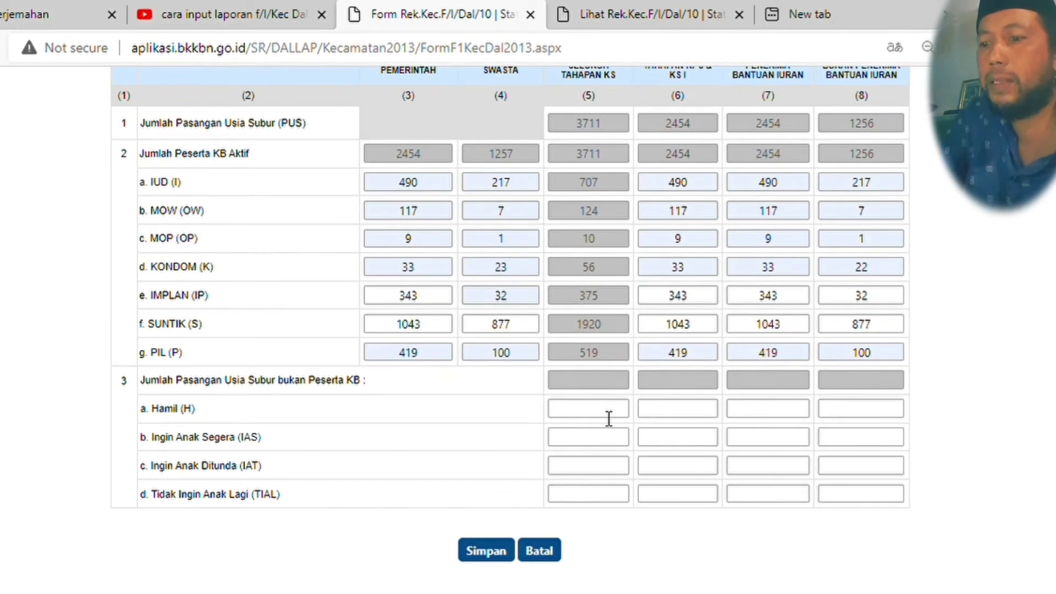
type("1")
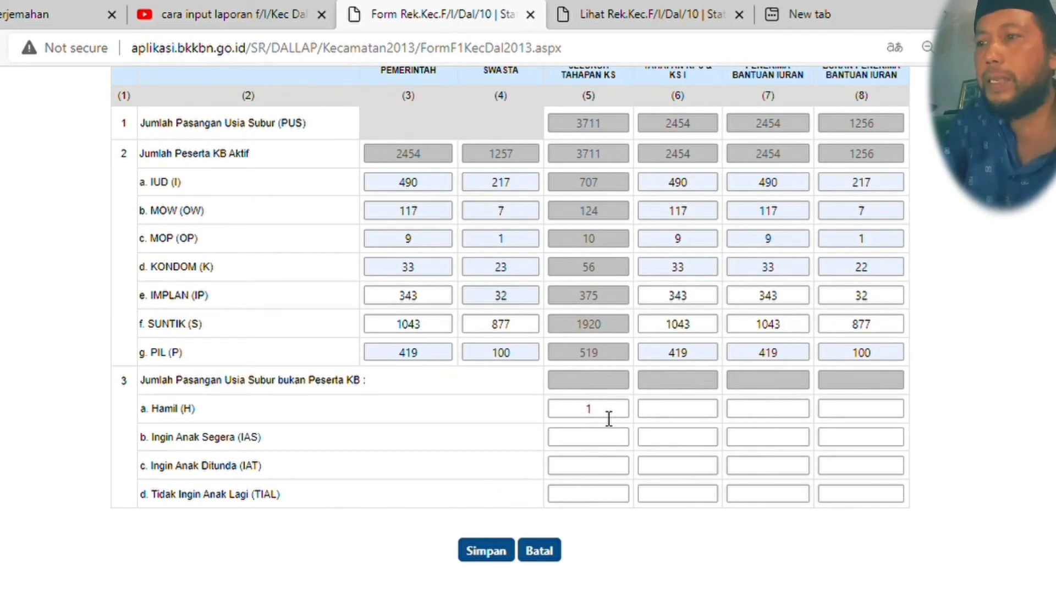
type("25")
scroll(610, 415, "up", 2)
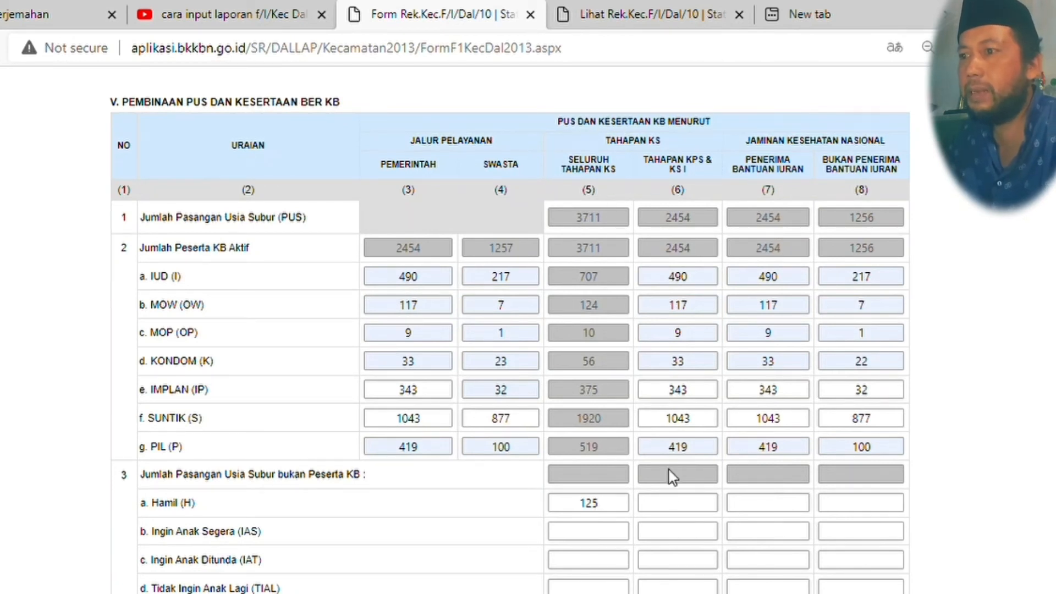
left_click(676, 510)
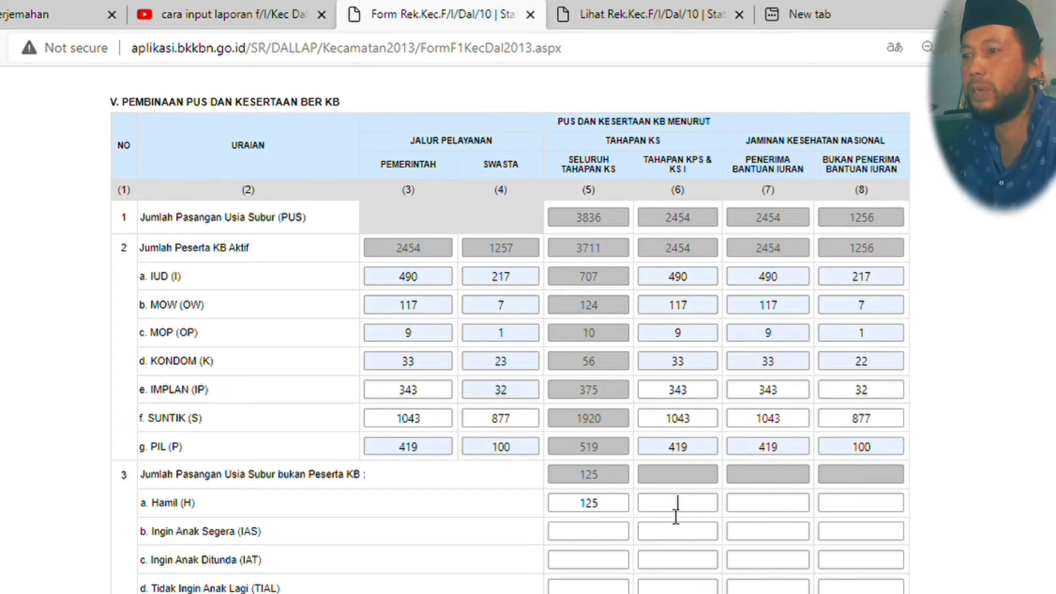
left_click(682, 566)
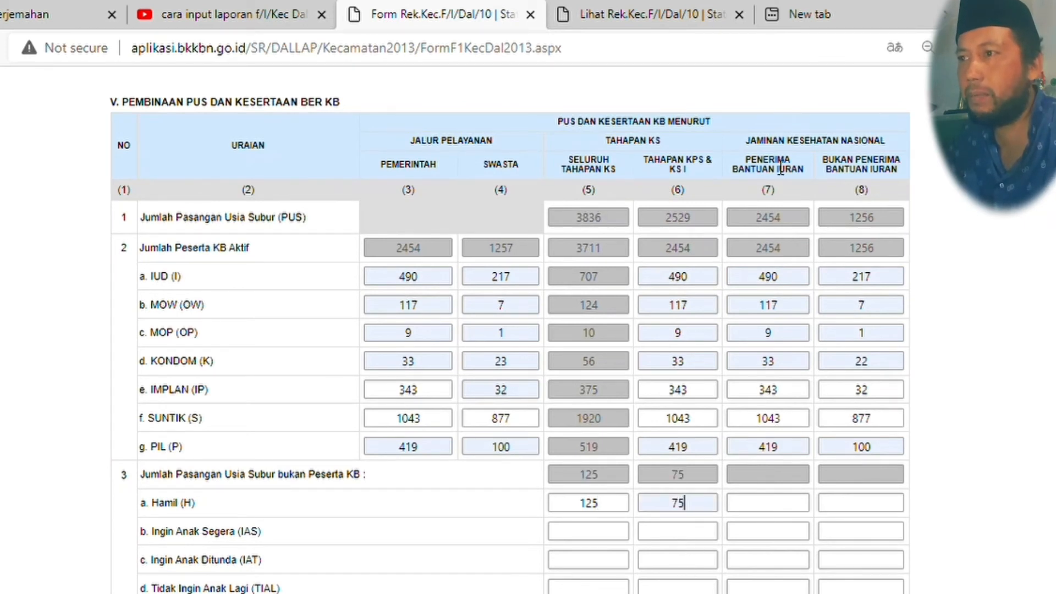
left_click(760, 503)
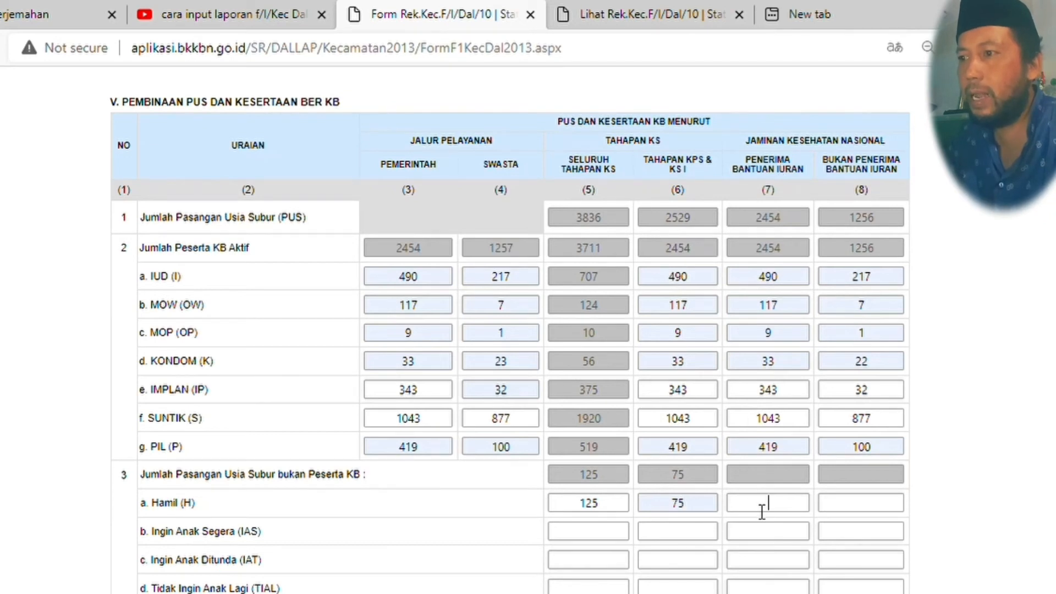
left_click(758, 566)
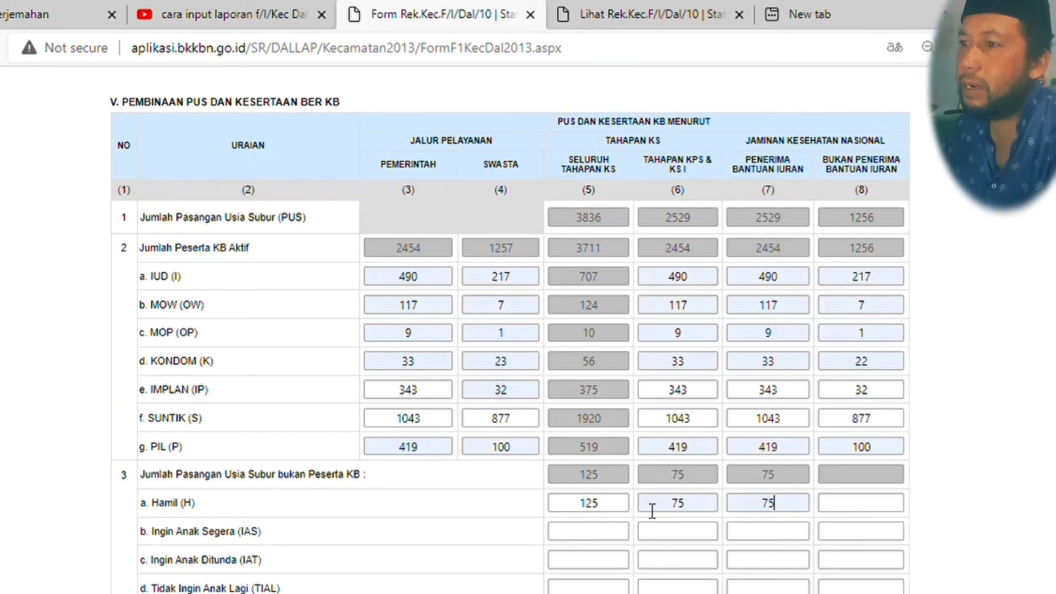
left_click(858, 511)
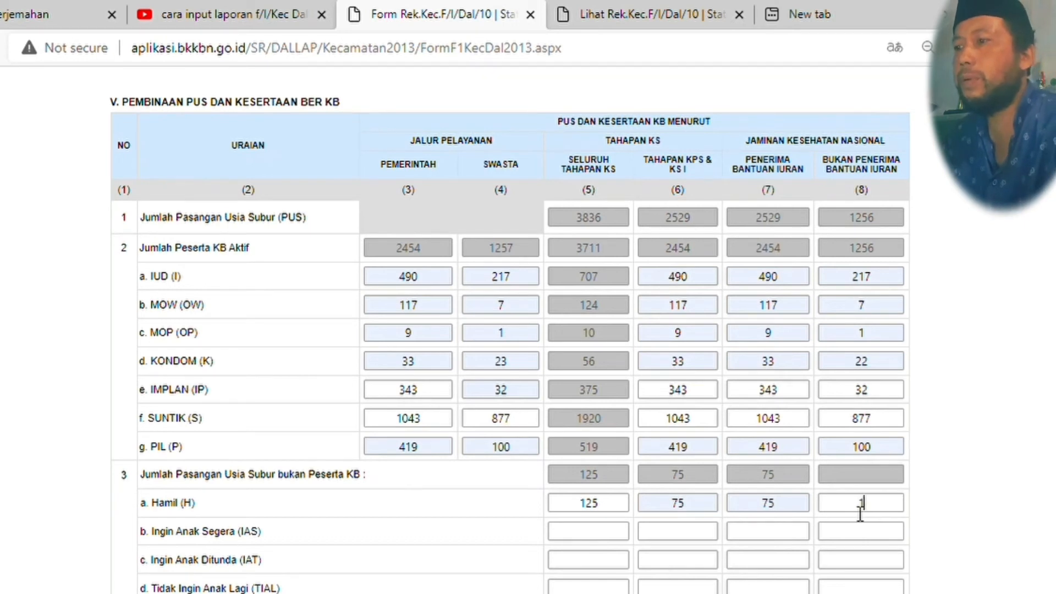
type("150")
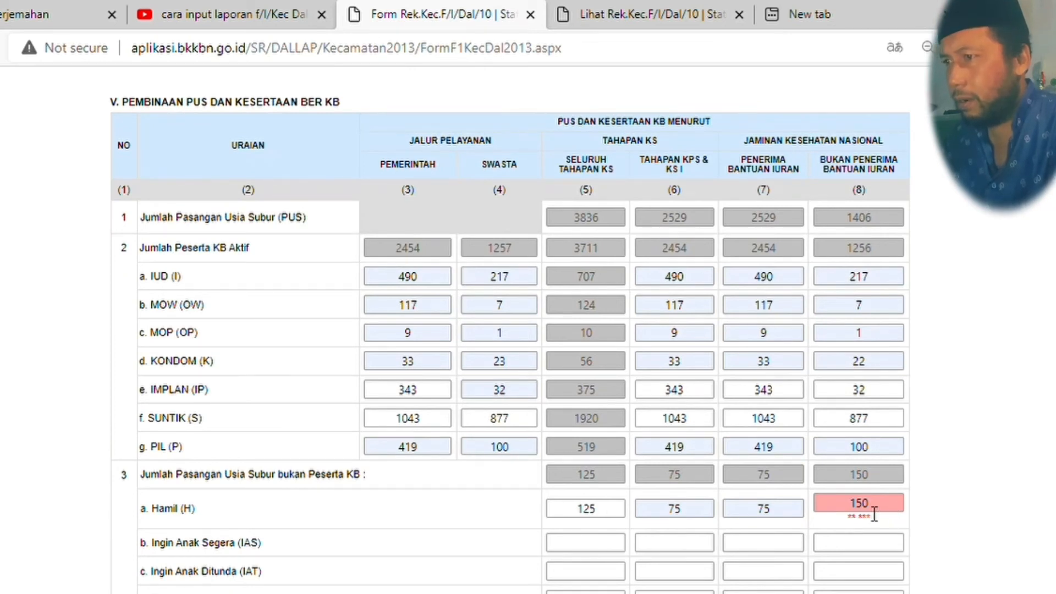
key("BackSpace")
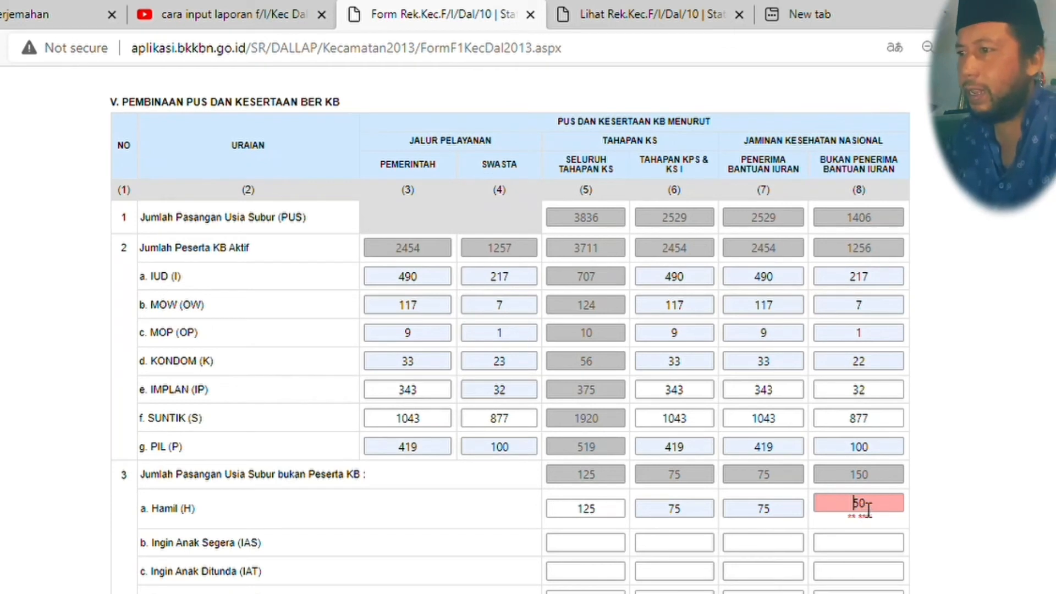
left_click(971, 512)
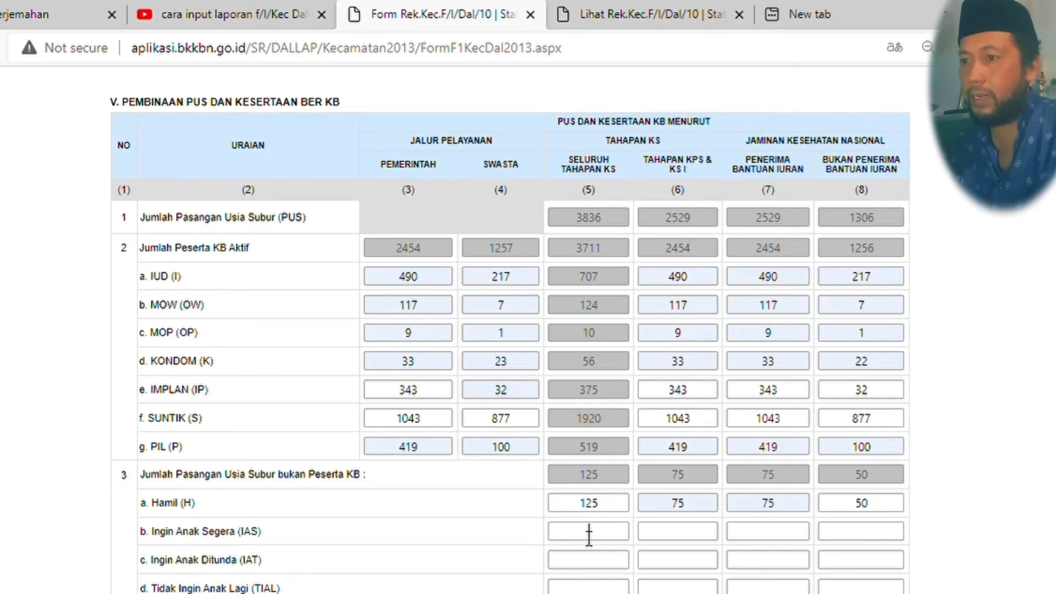
Step: Enter the Ingin Anak Segera (IAS) counts by Tahapan KS: 315 for Seluruh Tahapan KS and 199 for Tahapan KPS & KS I
type("315")
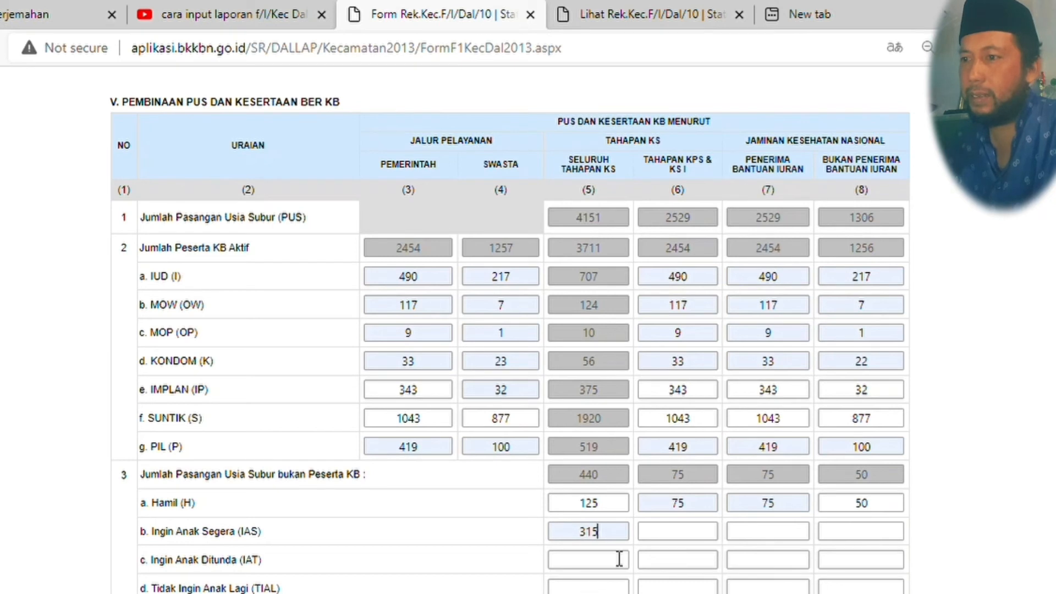
left_click(679, 531)
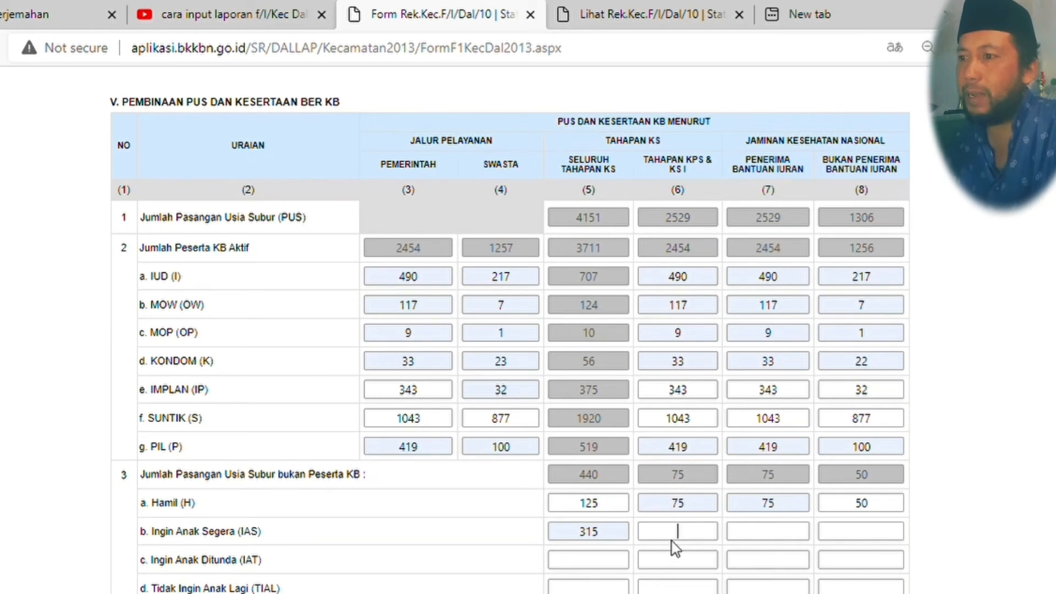
type("202")
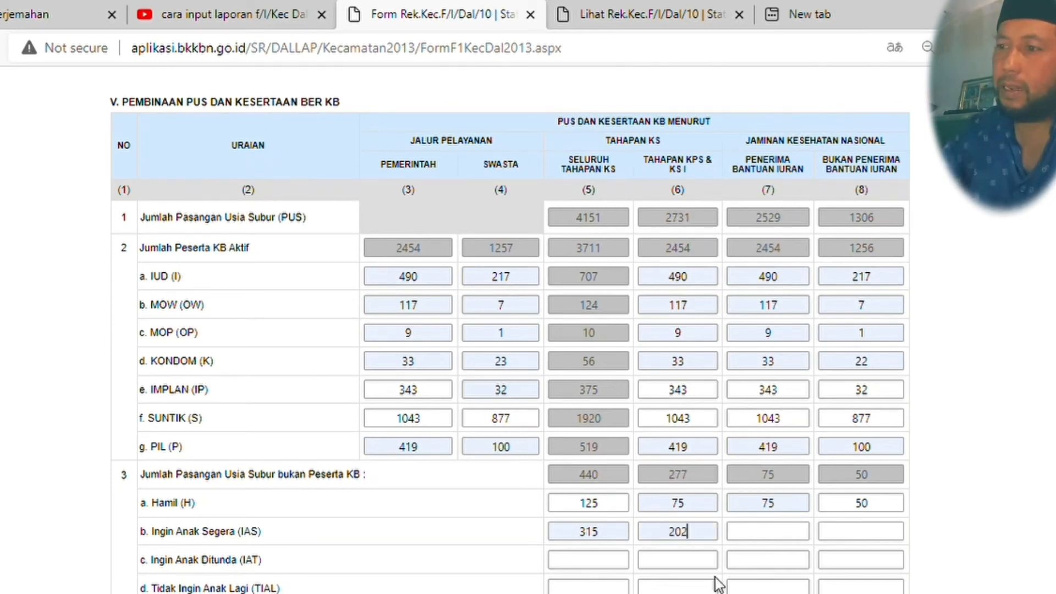
key("BackSpace")
key("BackSpace")
type("199")
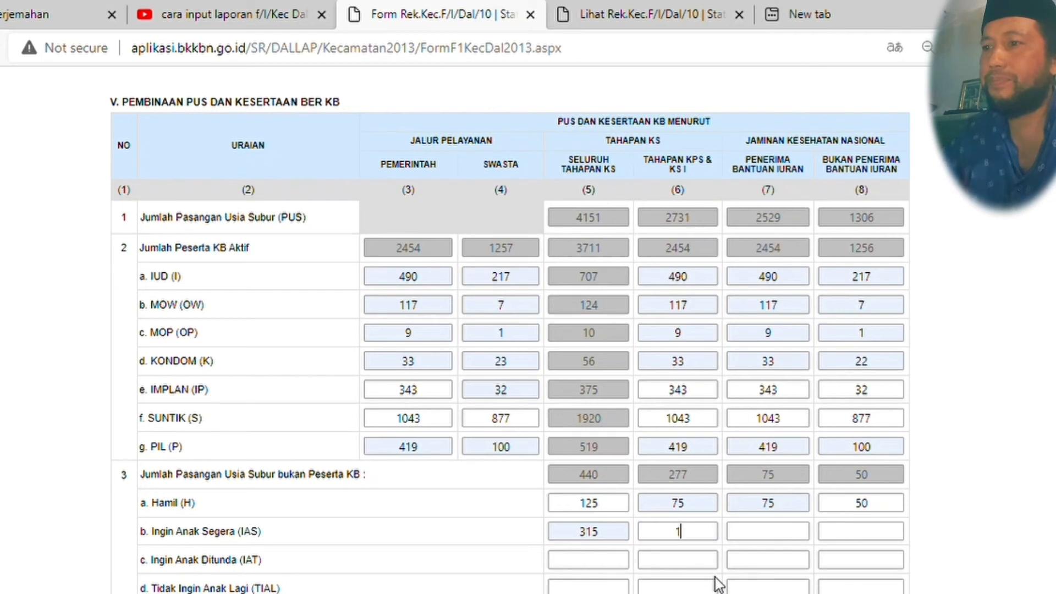
Step: Enter the Ingin Anak Segera (IAS) counts by Jaminan Kesehatan Nasional: 199 for Penerima Bantuan Iuran and 116 for Bukan Penerima
left_click(783, 533)
type("202")
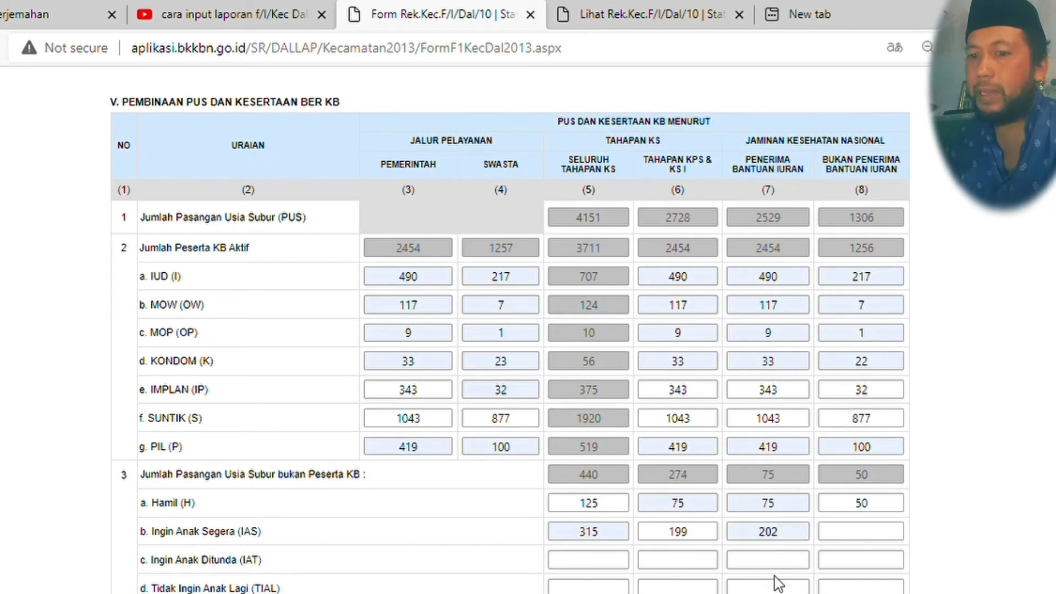
key("BackSpace")
key("BackSpace")
key("BackSpace")
type("199")
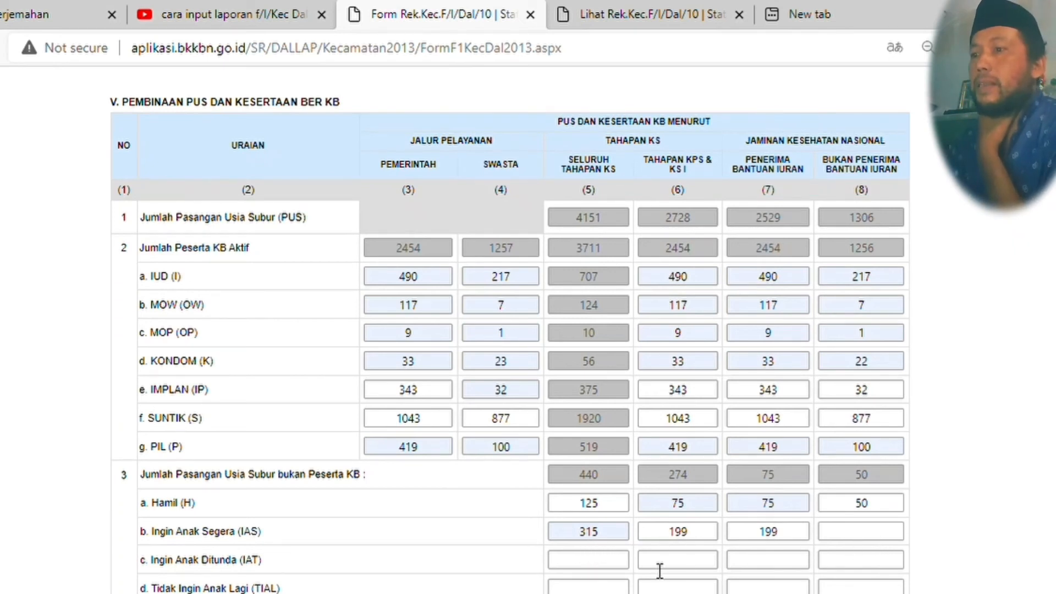
left_click(875, 532)
type("116")
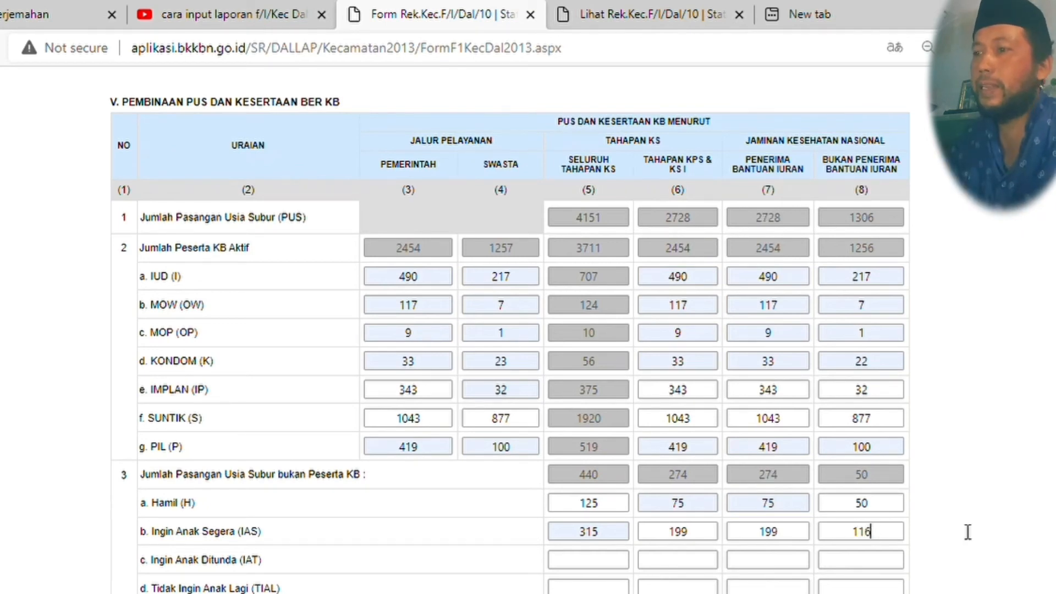
left_click(1038, 531)
Step: Fill the Ingin Anak Ditunda (IAT) row with 97, 78, 78 and 19 across columns 5 to 8
scroll(709, 581, "down", 2)
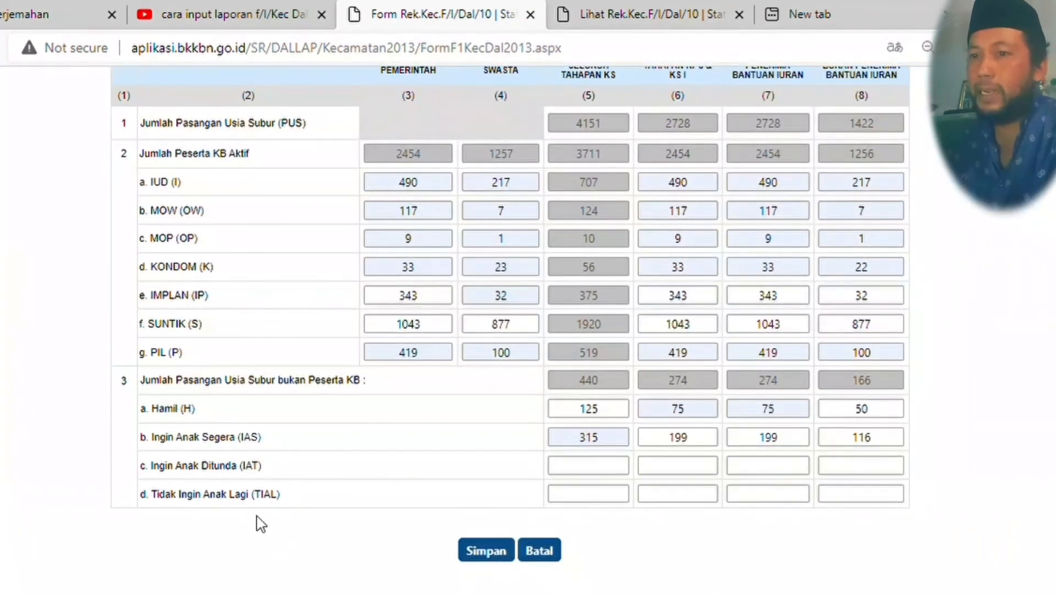
left_click(594, 470)
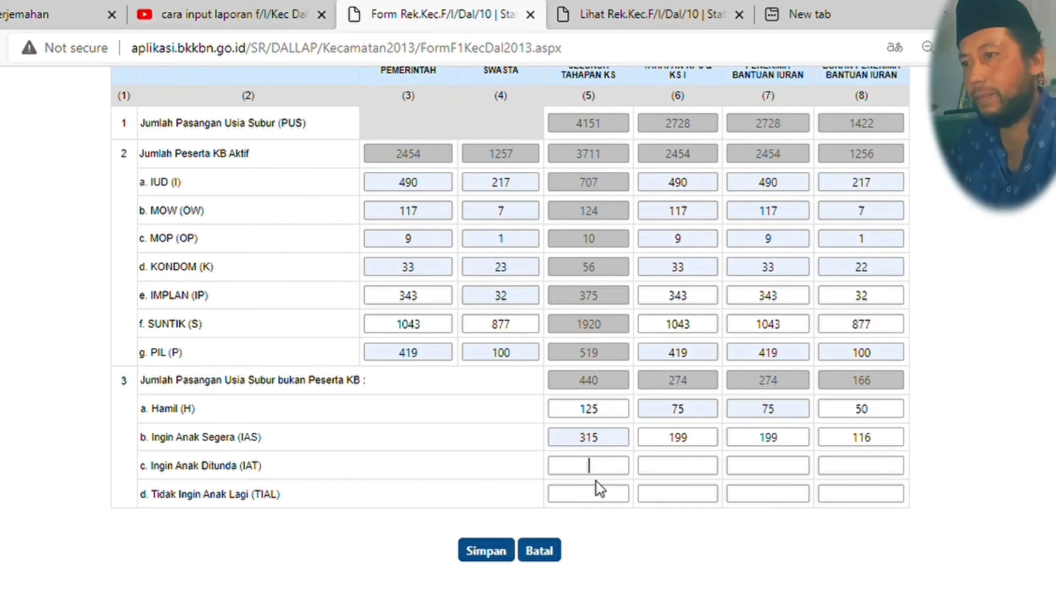
type("97")
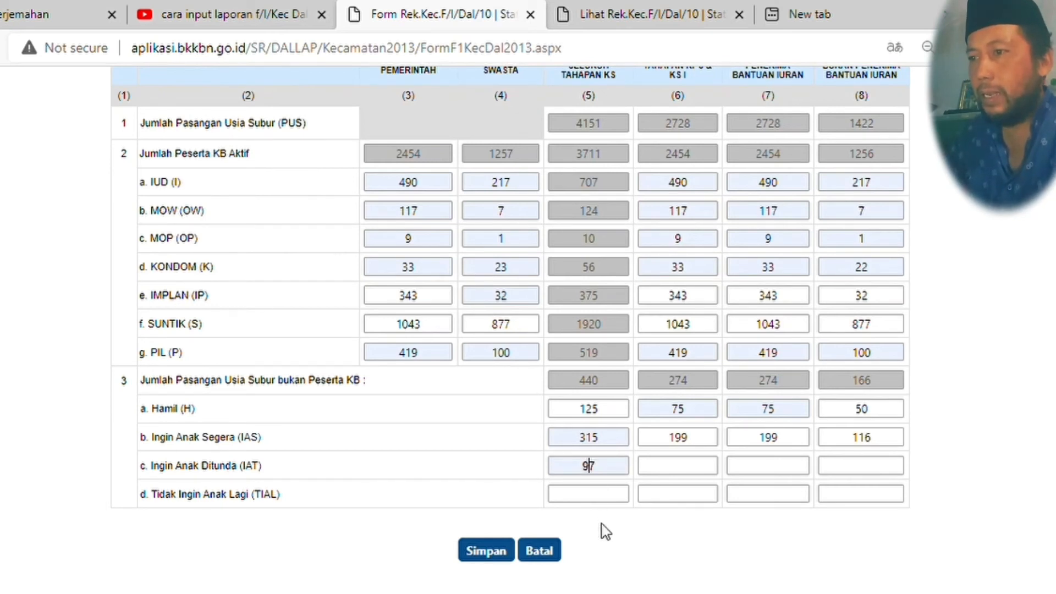
left_click(662, 474)
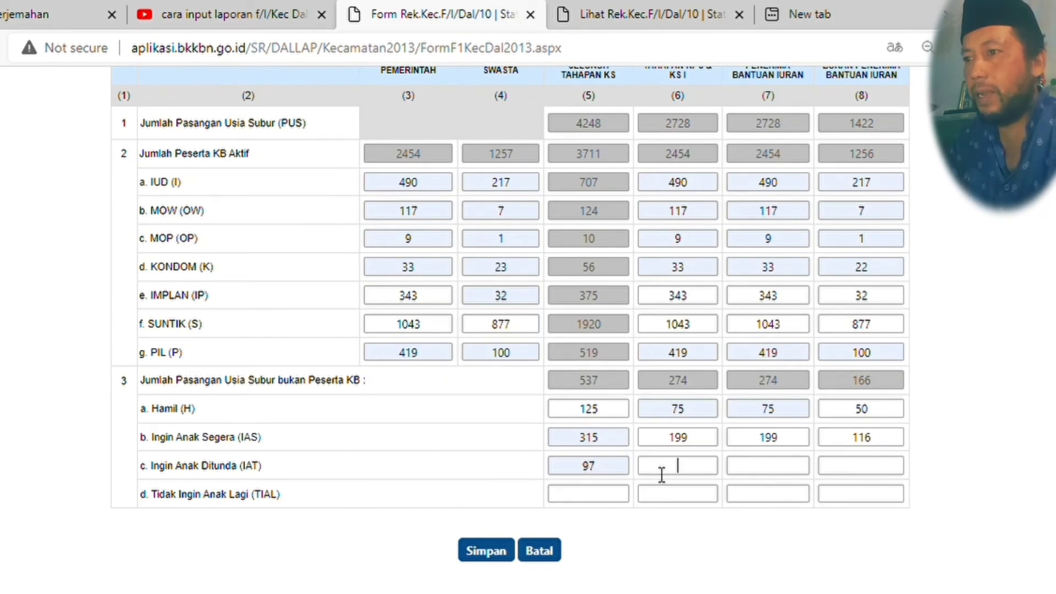
type("78")
left_click(791, 471)
type("78")
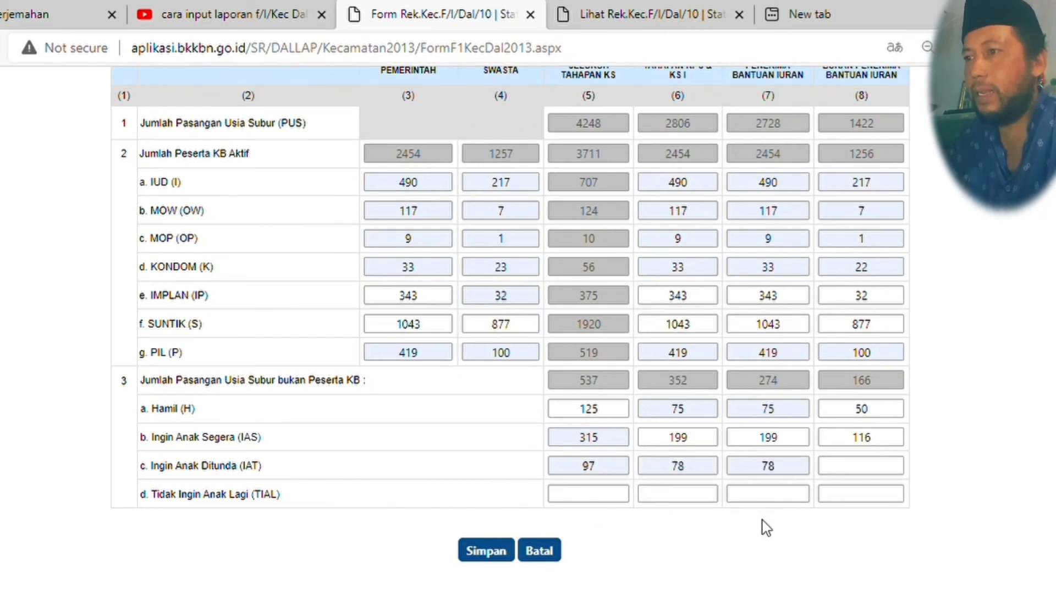
left_click(851, 472)
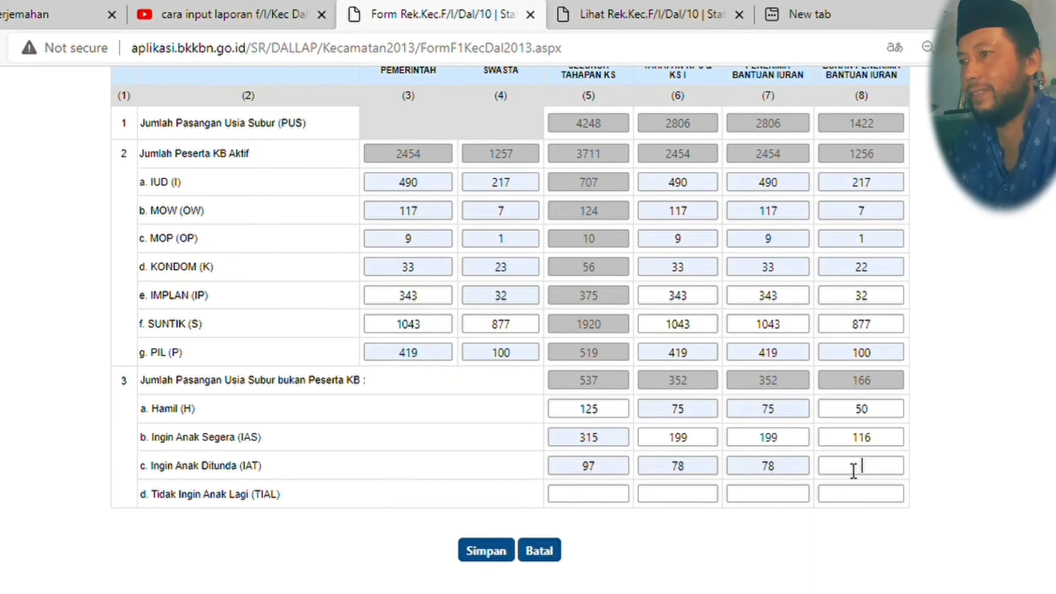
type("19")
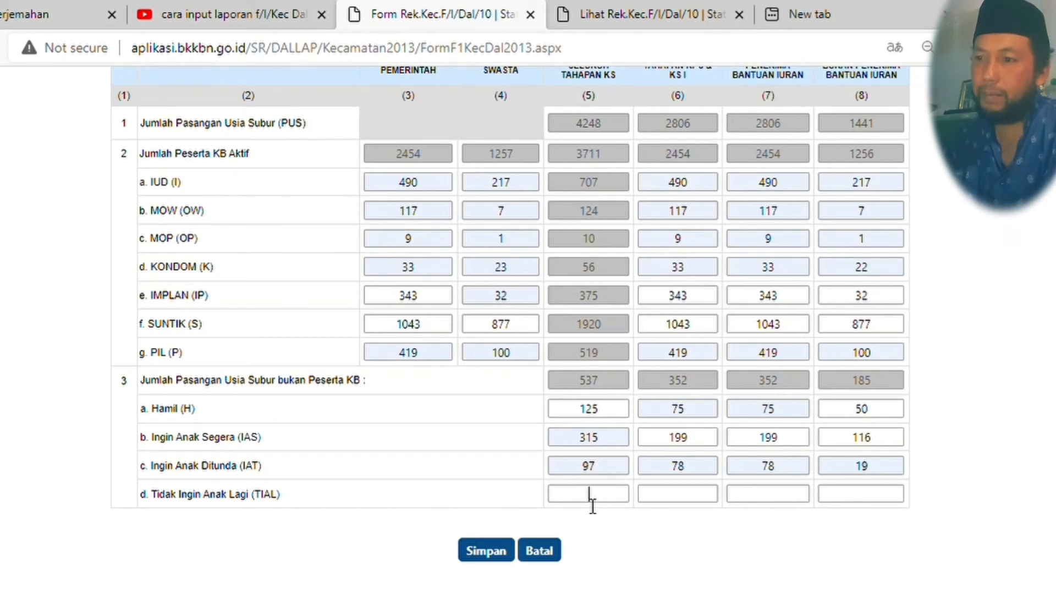
Step: Fill the Tidak Ingin Anak Lagi (TIAL) row with 170, 157, 157 and 13 across columns 5 to 8
key("Tab")
type("170")
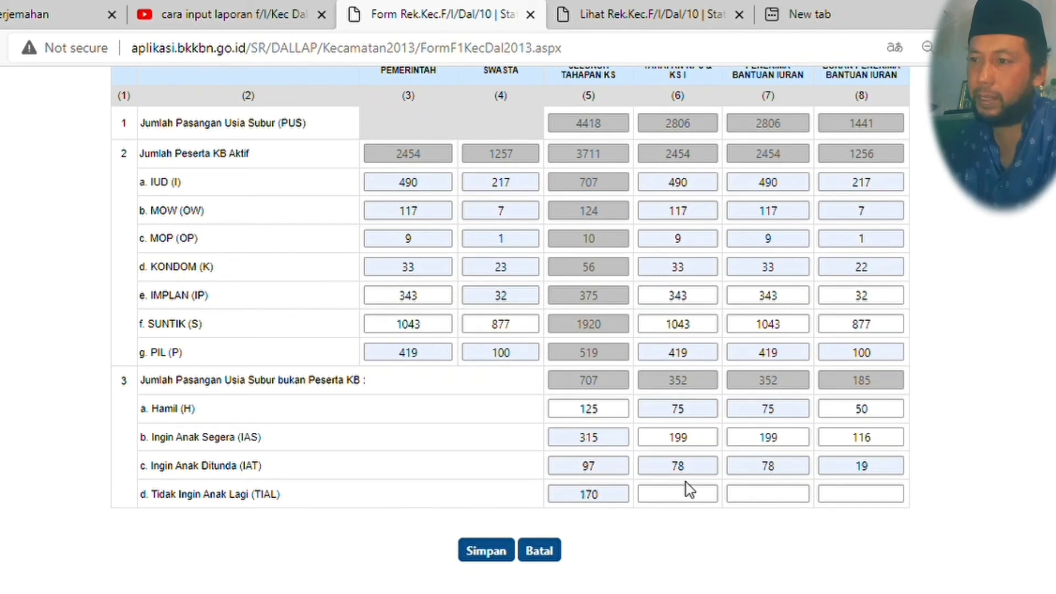
left_click(697, 498)
type("157")
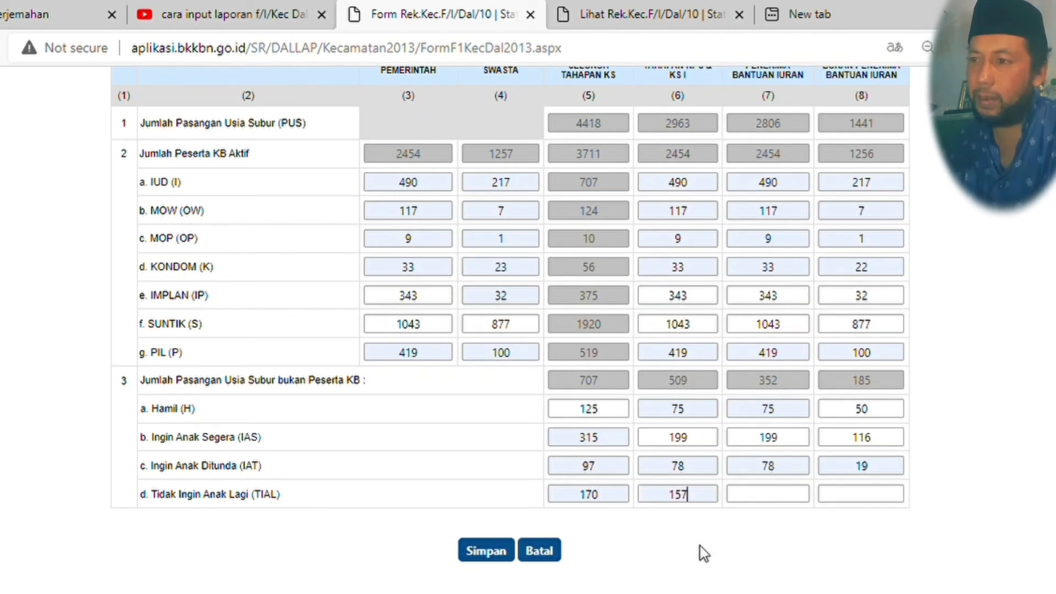
left_click(770, 499)
type("157")
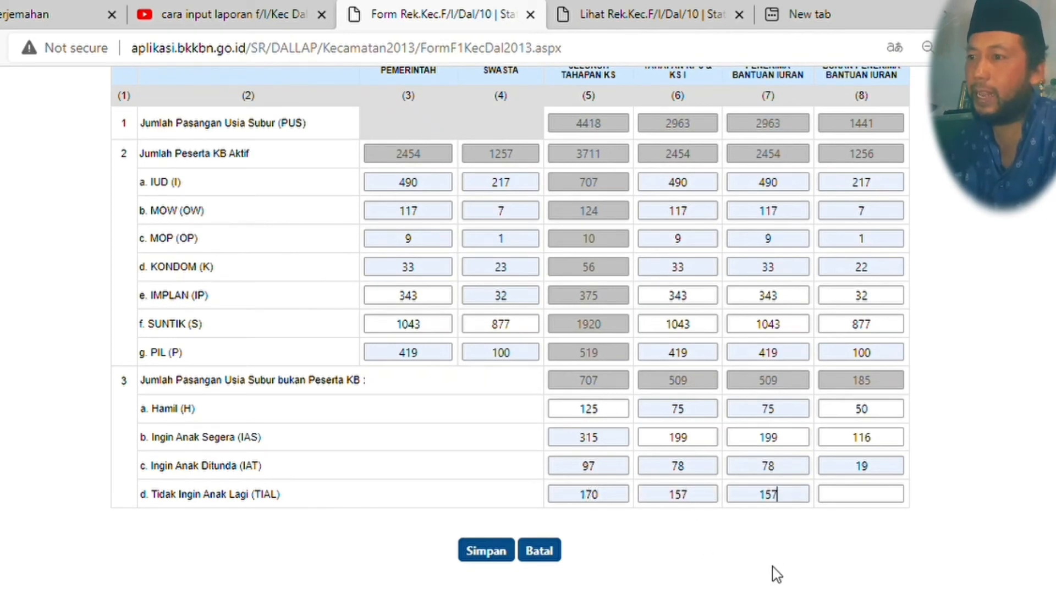
left_click(854, 498)
type("13")
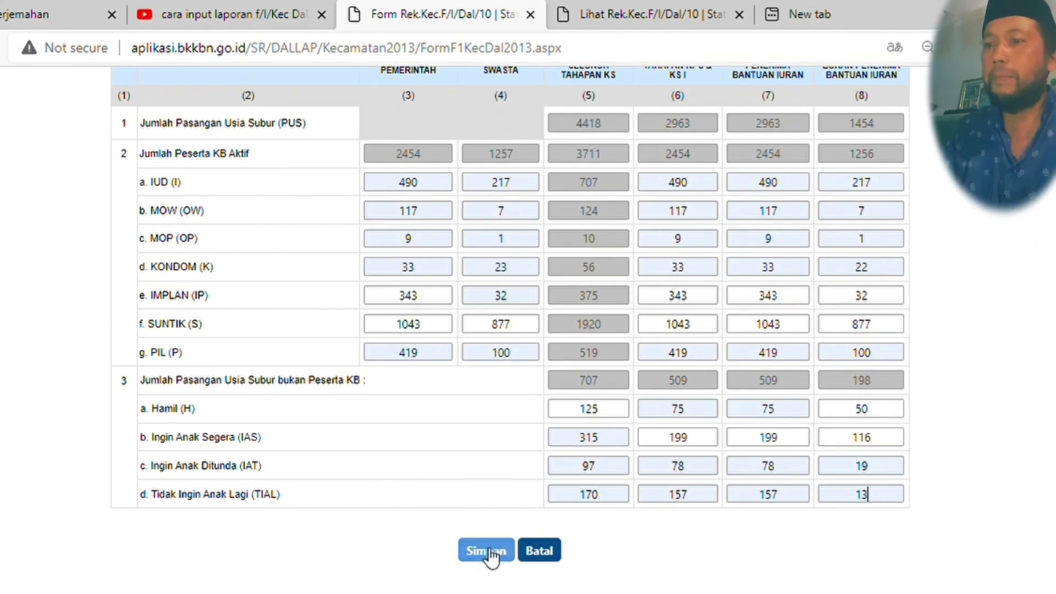
Step: Review the completed form, save the July 2021 kecamatan report for Girisubo and check the saved figures
scroll(738, 308, "up", 13)
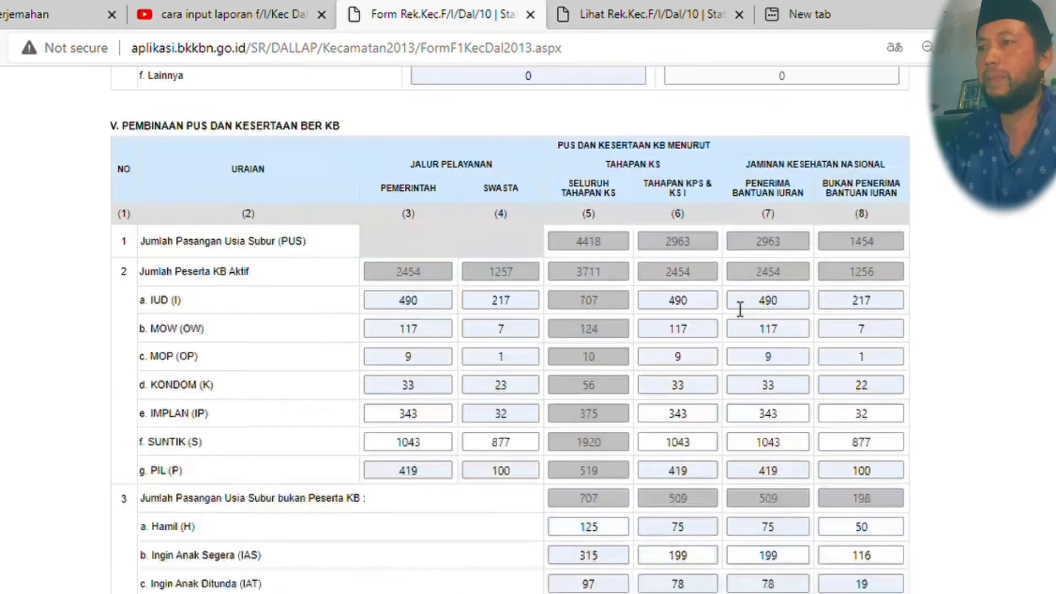
scroll(731, 318, "down", 5)
scroll(731, 318, "down", 15)
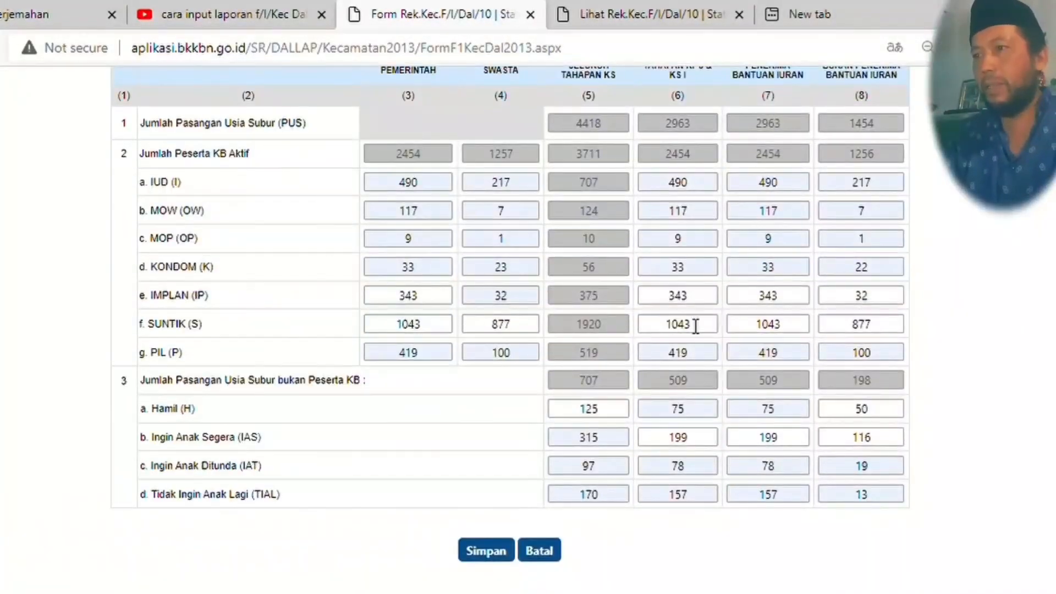
scroll(695, 325, "up", 15)
scroll(689, 323, "up", 5)
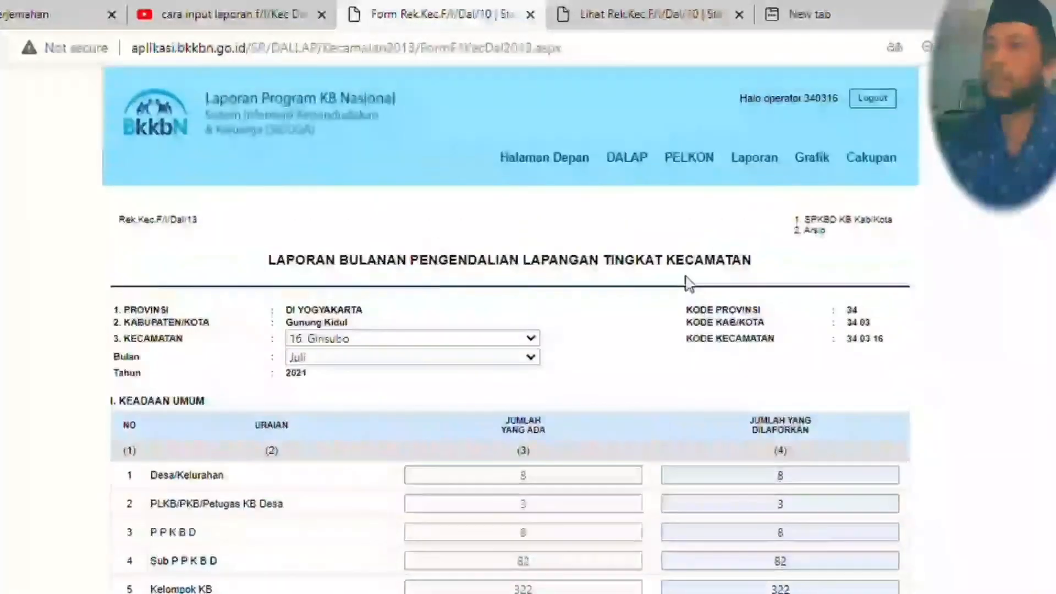
scroll(686, 283, "down", 15)
scroll(652, 340, "down", 8)
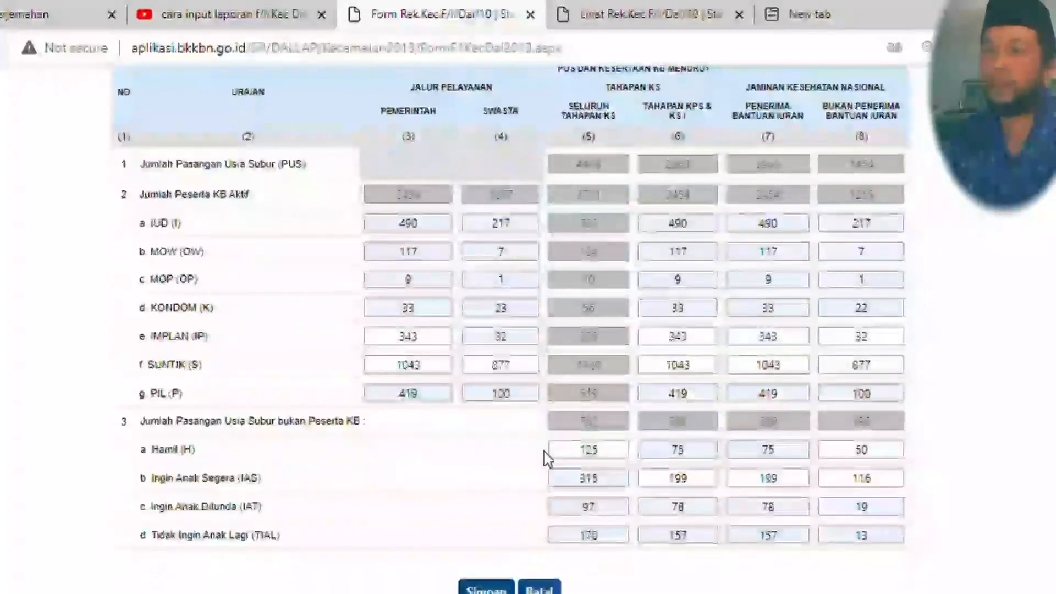
left_click(508, 551)
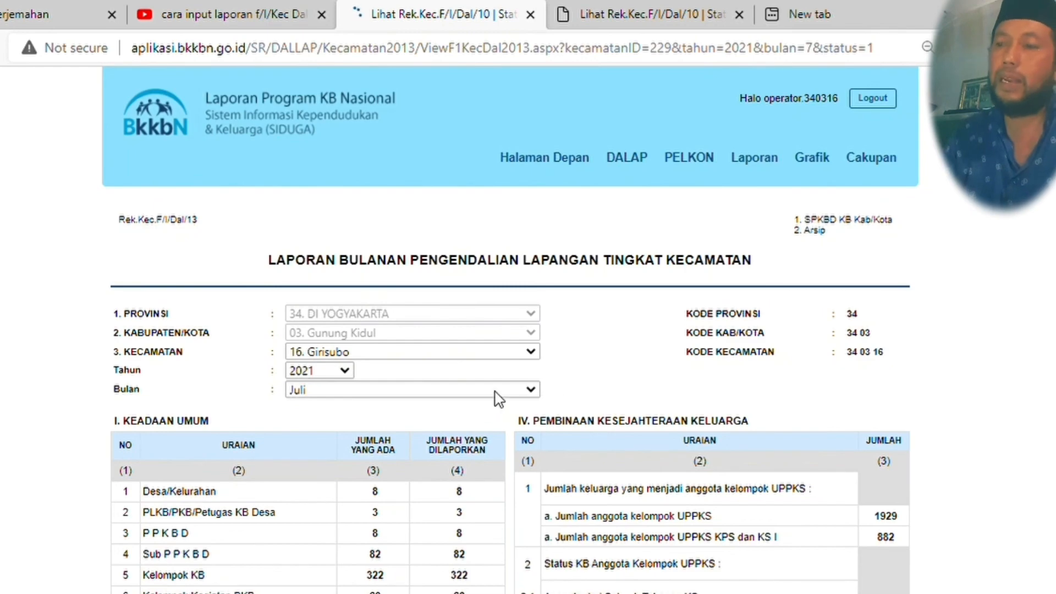
scroll(495, 397, "down", 20)
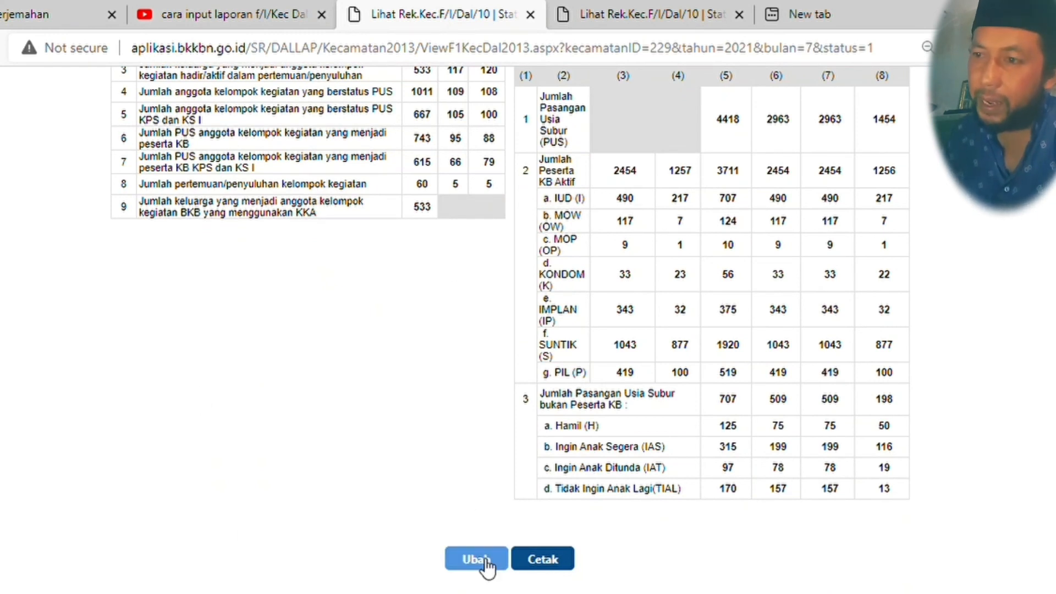
Step: Reopen the saved July 2021 Girisubo report for editing, review sections I to V, and save it again
left_click(485, 558)
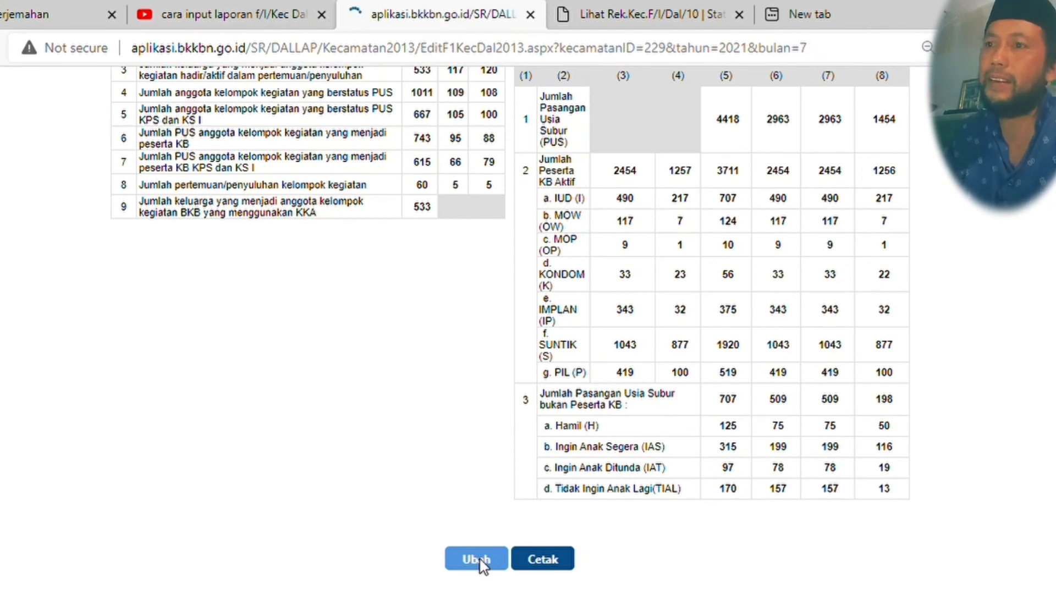
scroll(622, 479, "down", 5)
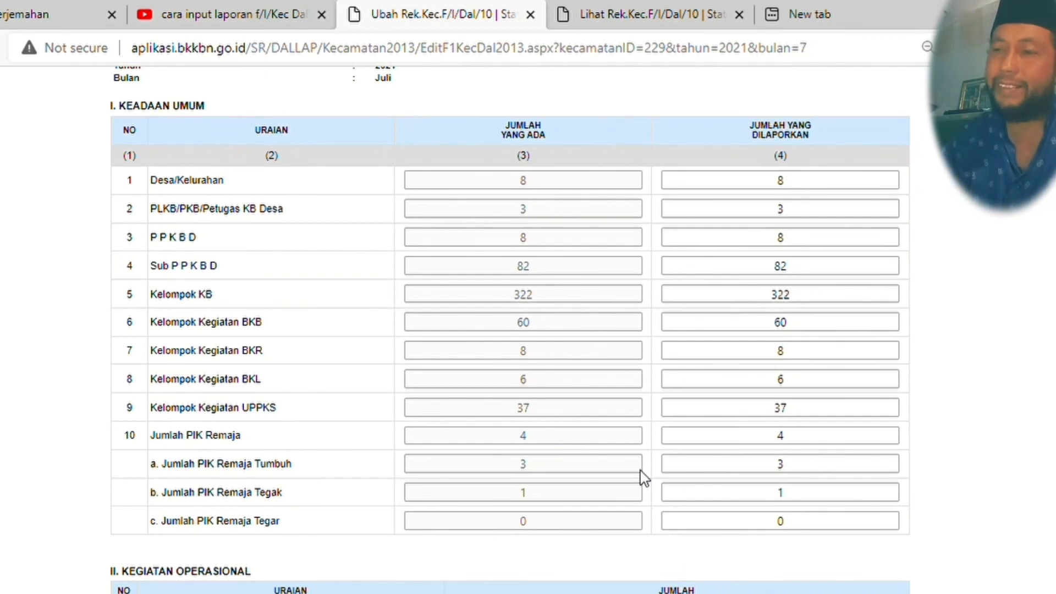
scroll(506, 313, "down", 10)
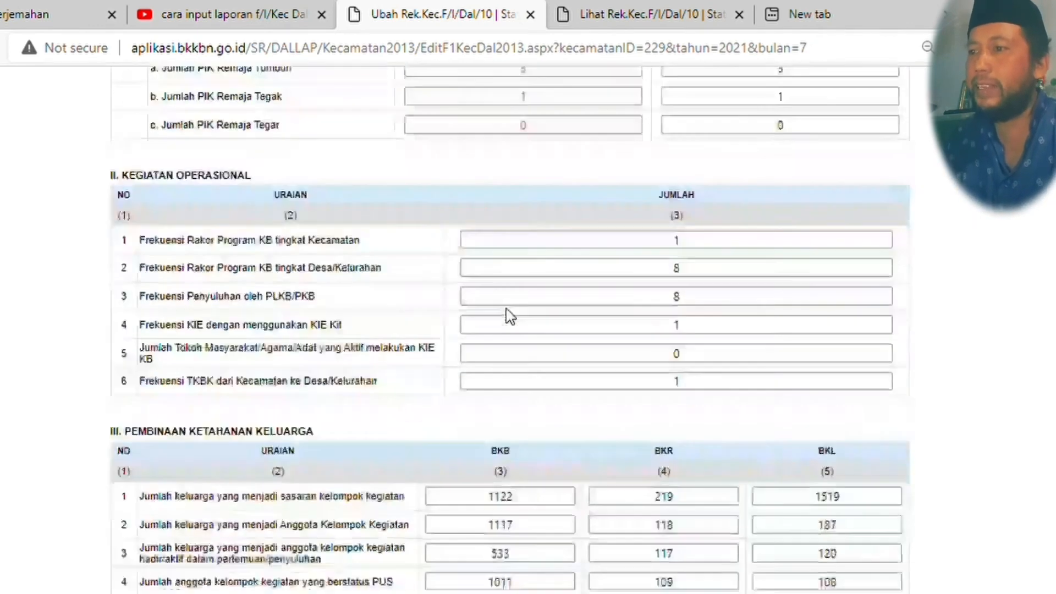
scroll(507, 318, "down", 8)
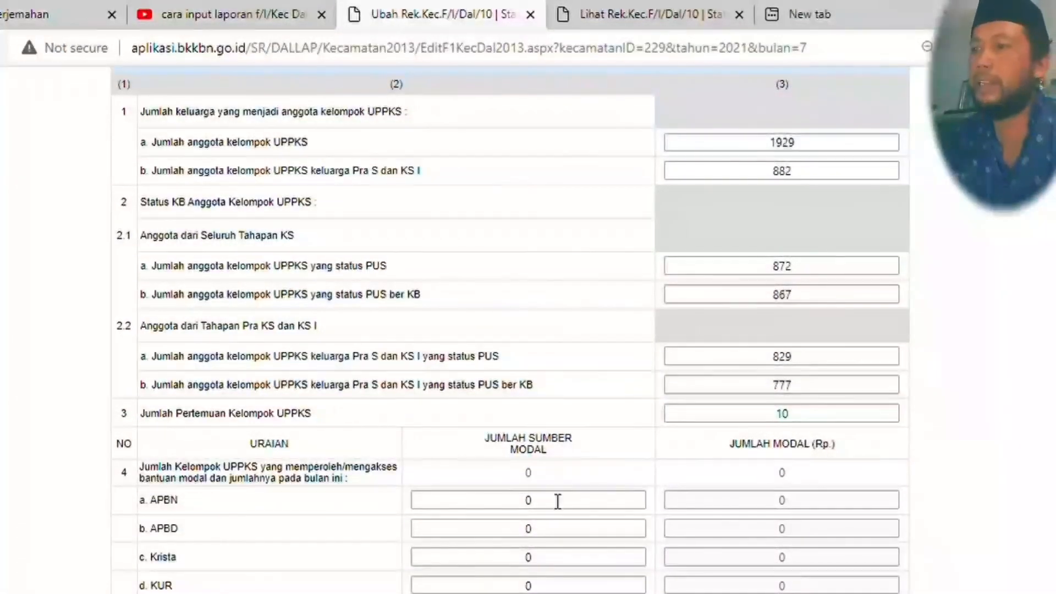
scroll(556, 502, "down", 8)
scroll(660, 457, "down", 4)
scroll(575, 502, "up", 2)
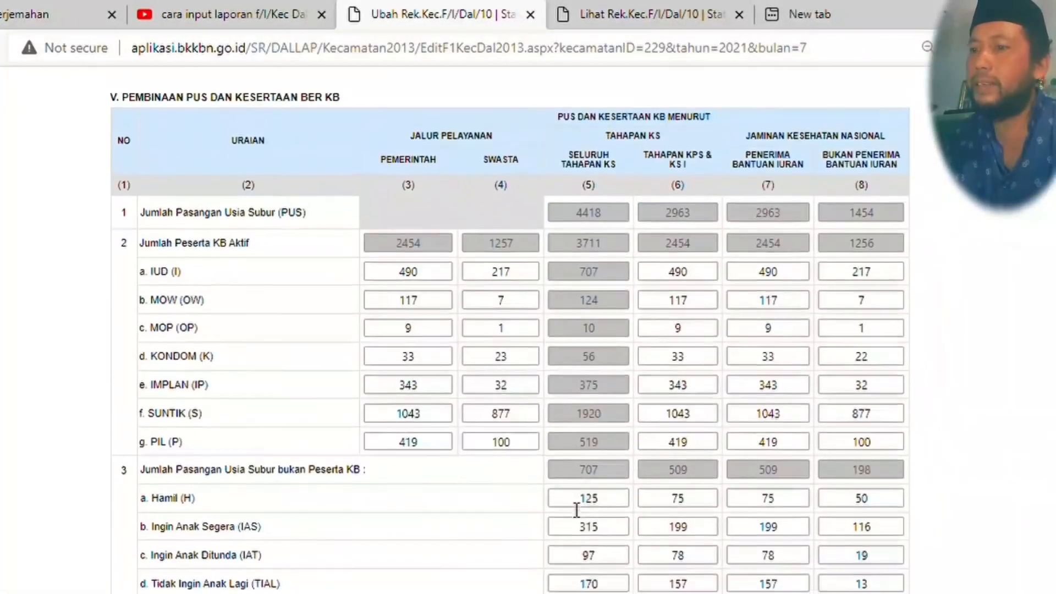
scroll(559, 497, "down", 2)
scroll(573, 511, "down", 1)
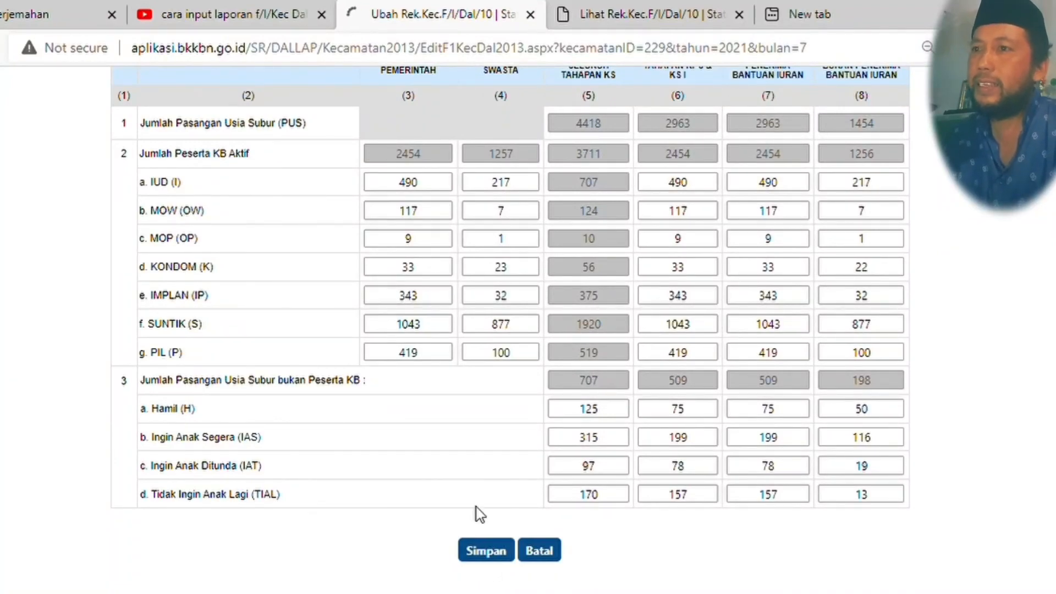
scroll(550, 247, "down", 10)
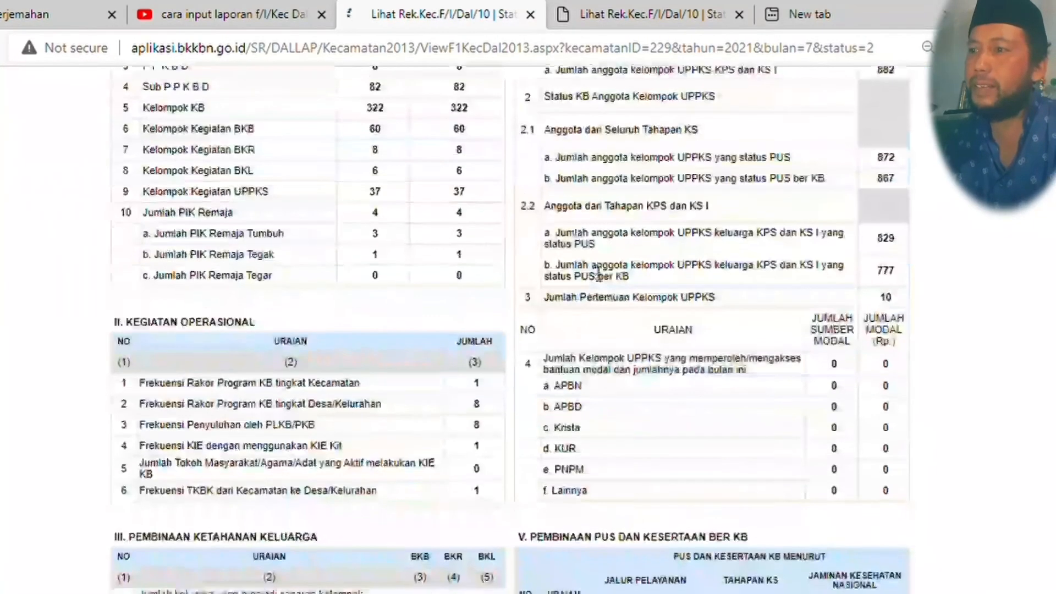
scroll(598, 283, "down", 2)
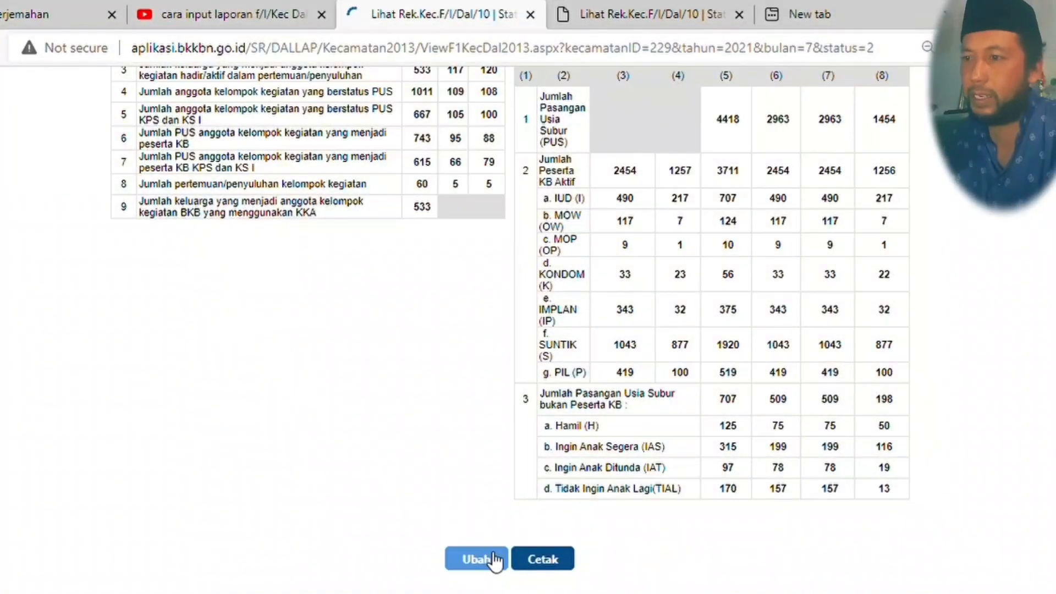